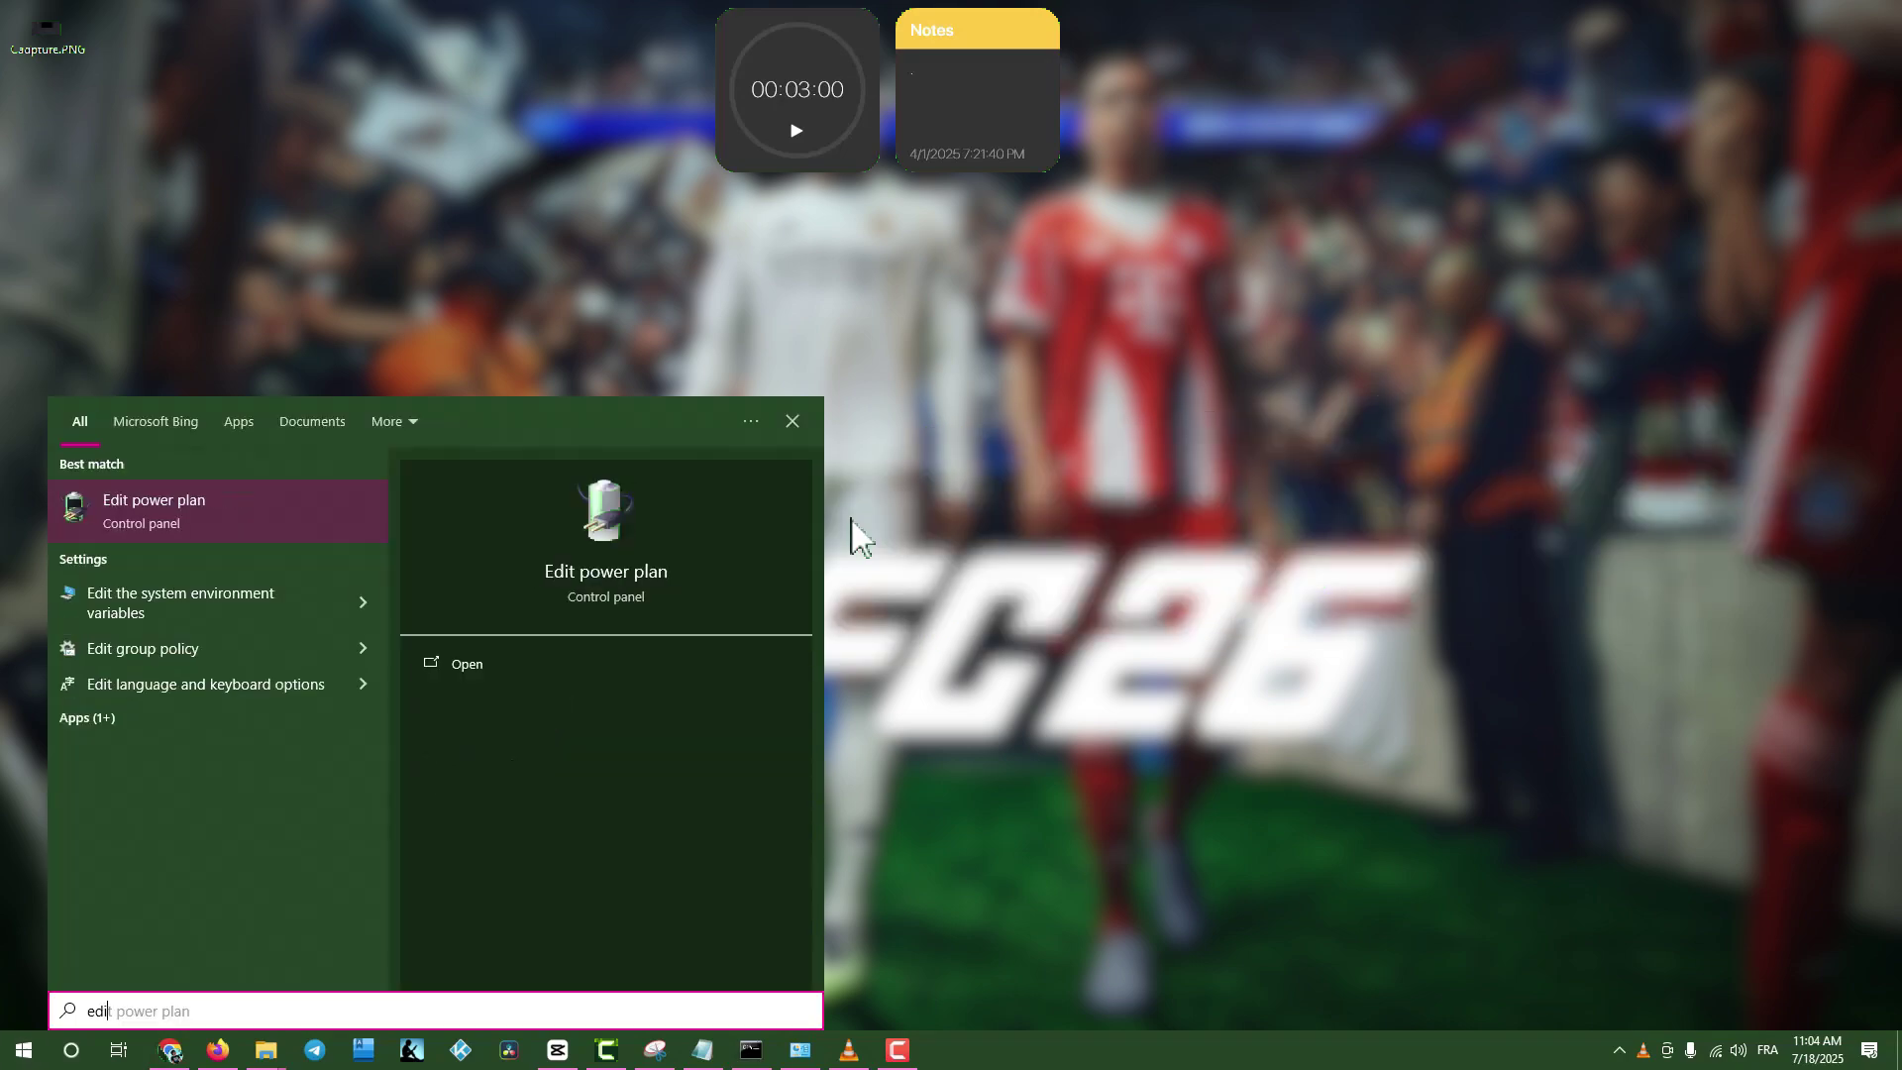
Go from Edit power plan up to the Power Options overview listing Balanced and High performance.
key("Return")
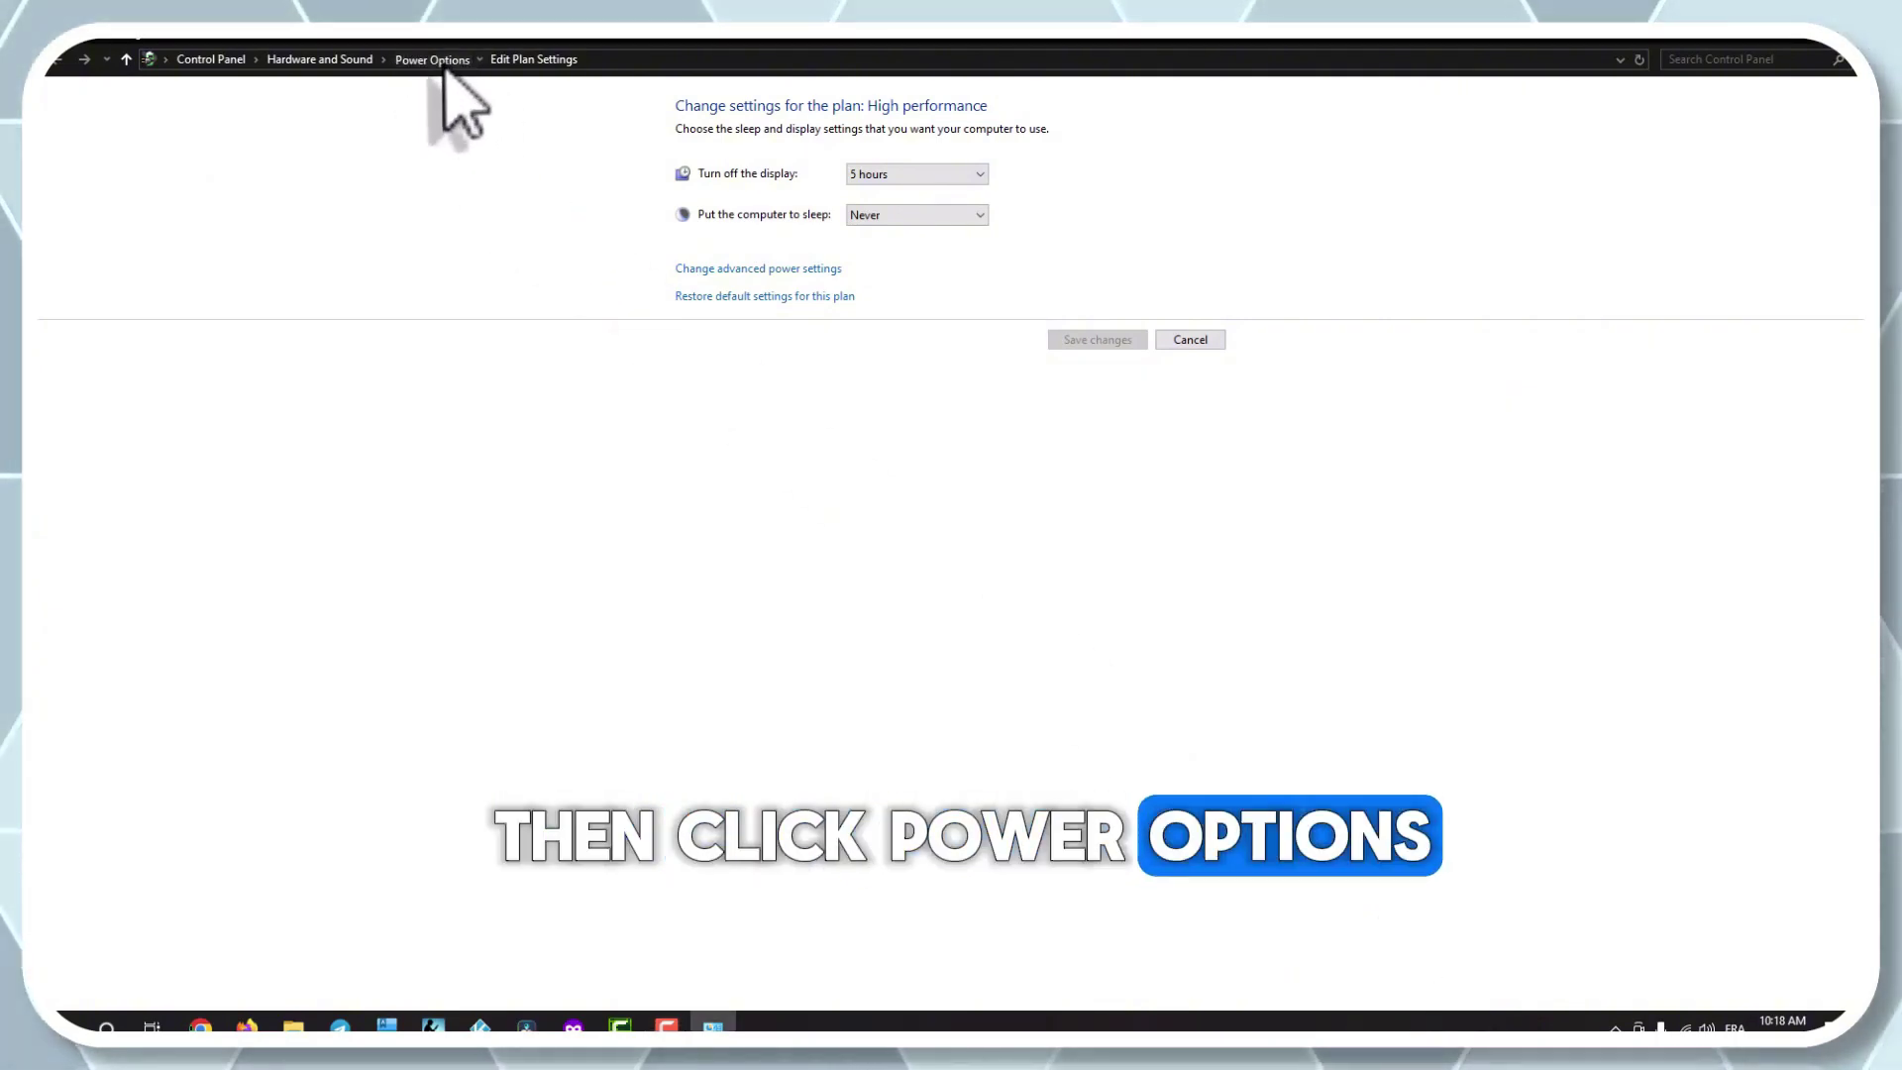
left_click(437, 63)
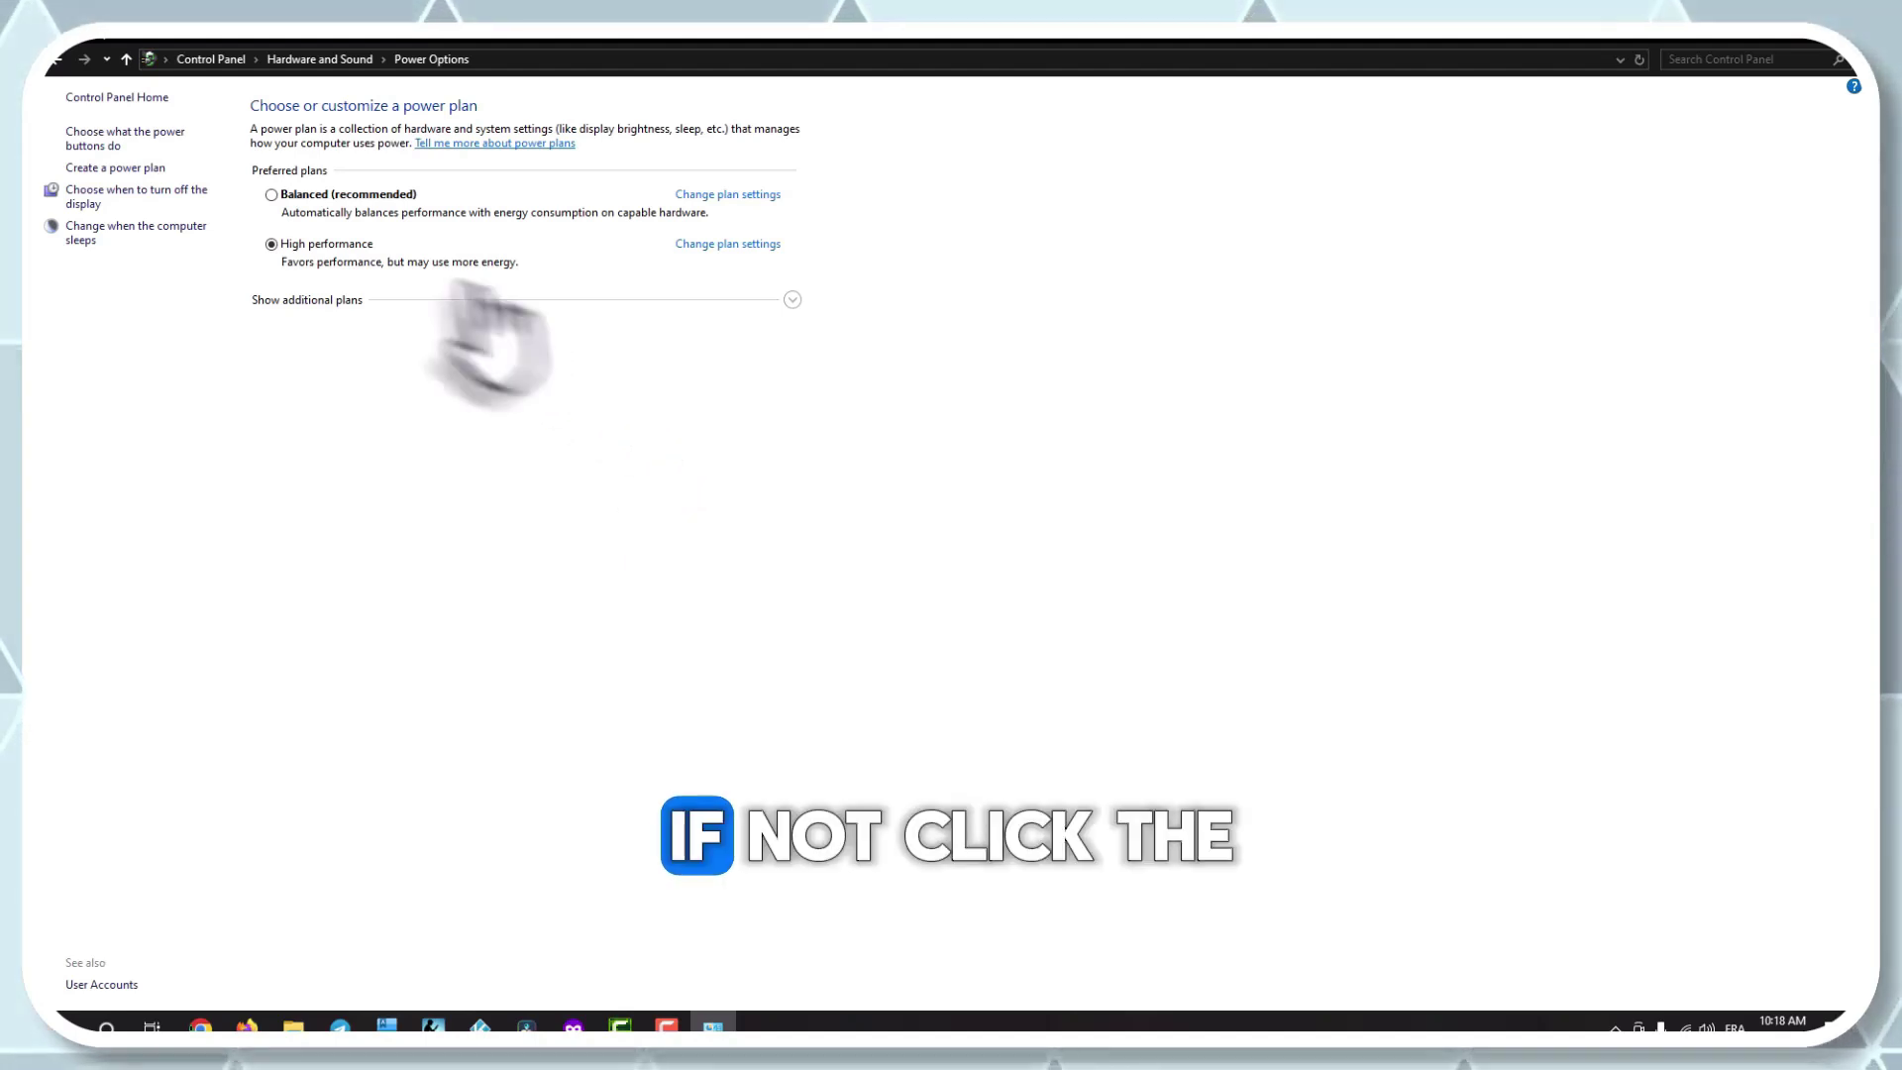
Run the powercfg -duplicatescheme command in an administrator Command Prompt.
key("super")
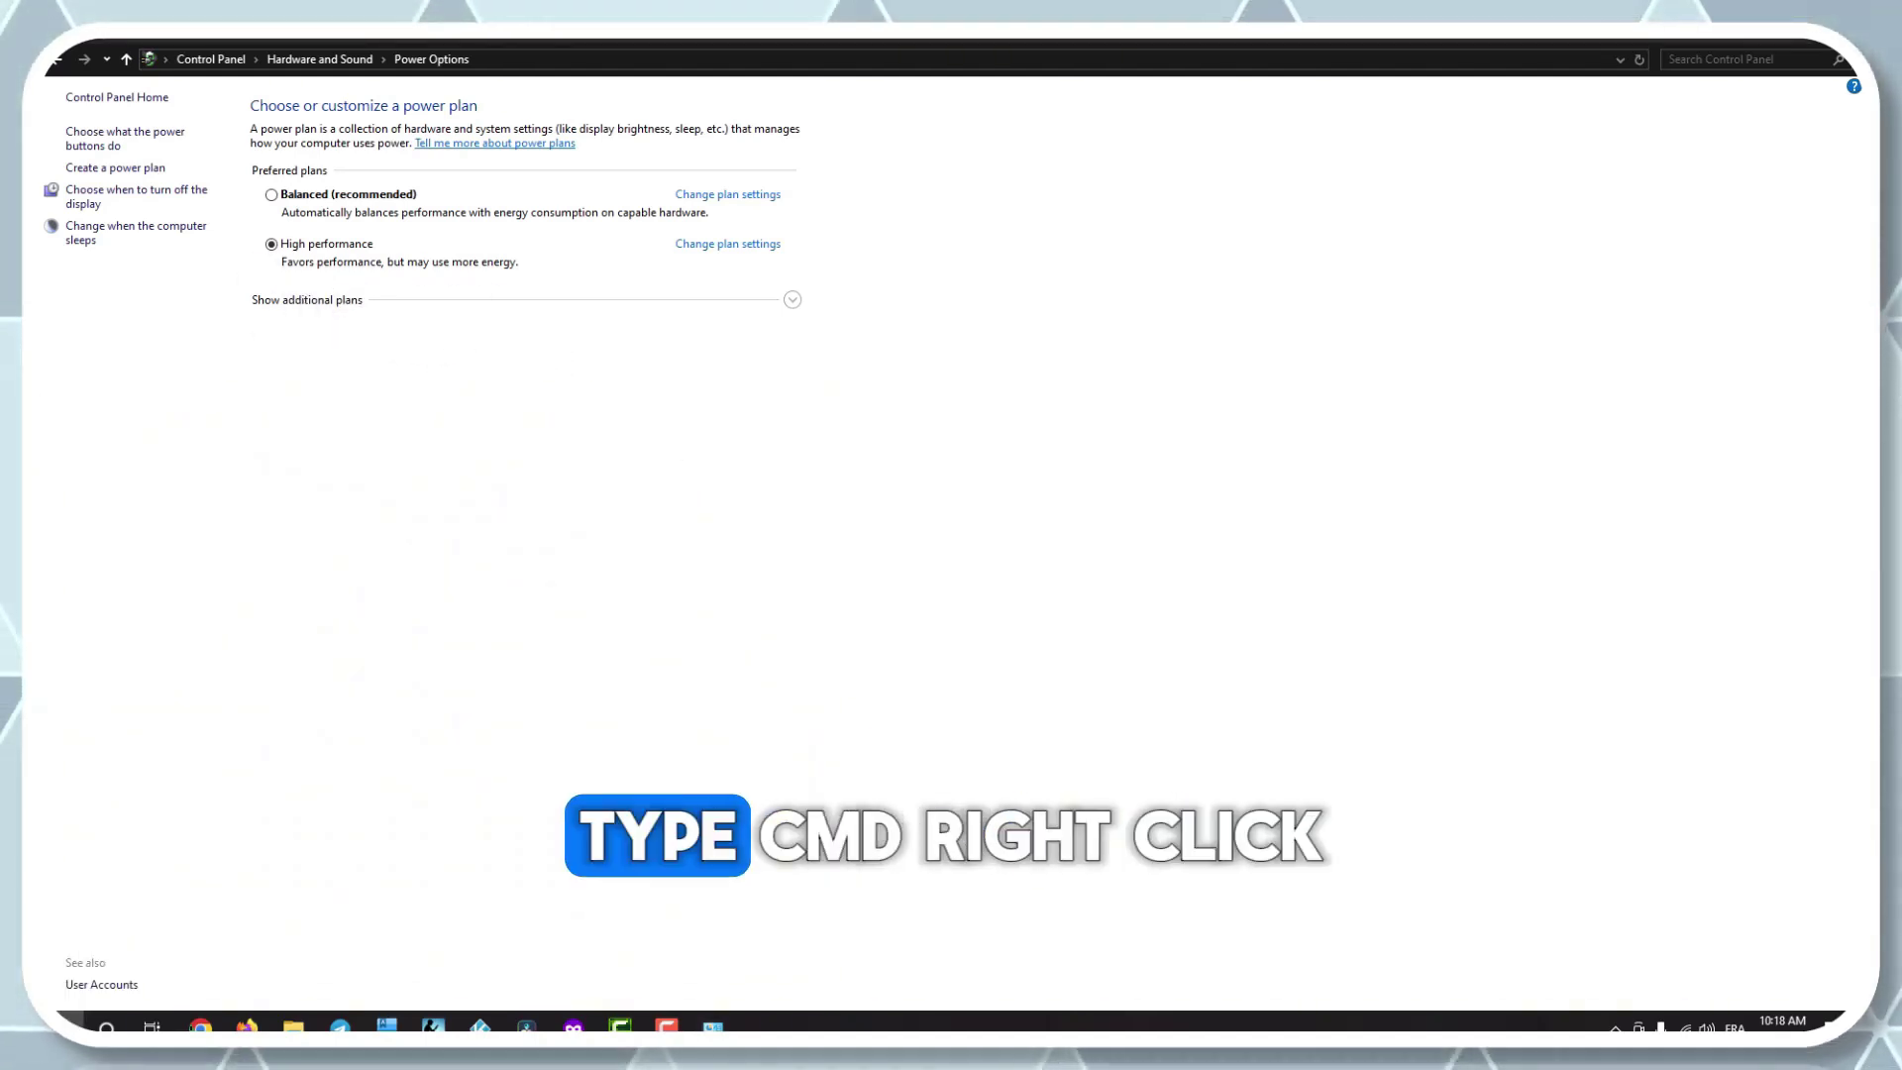
type("cm")
right_click(260, 503)
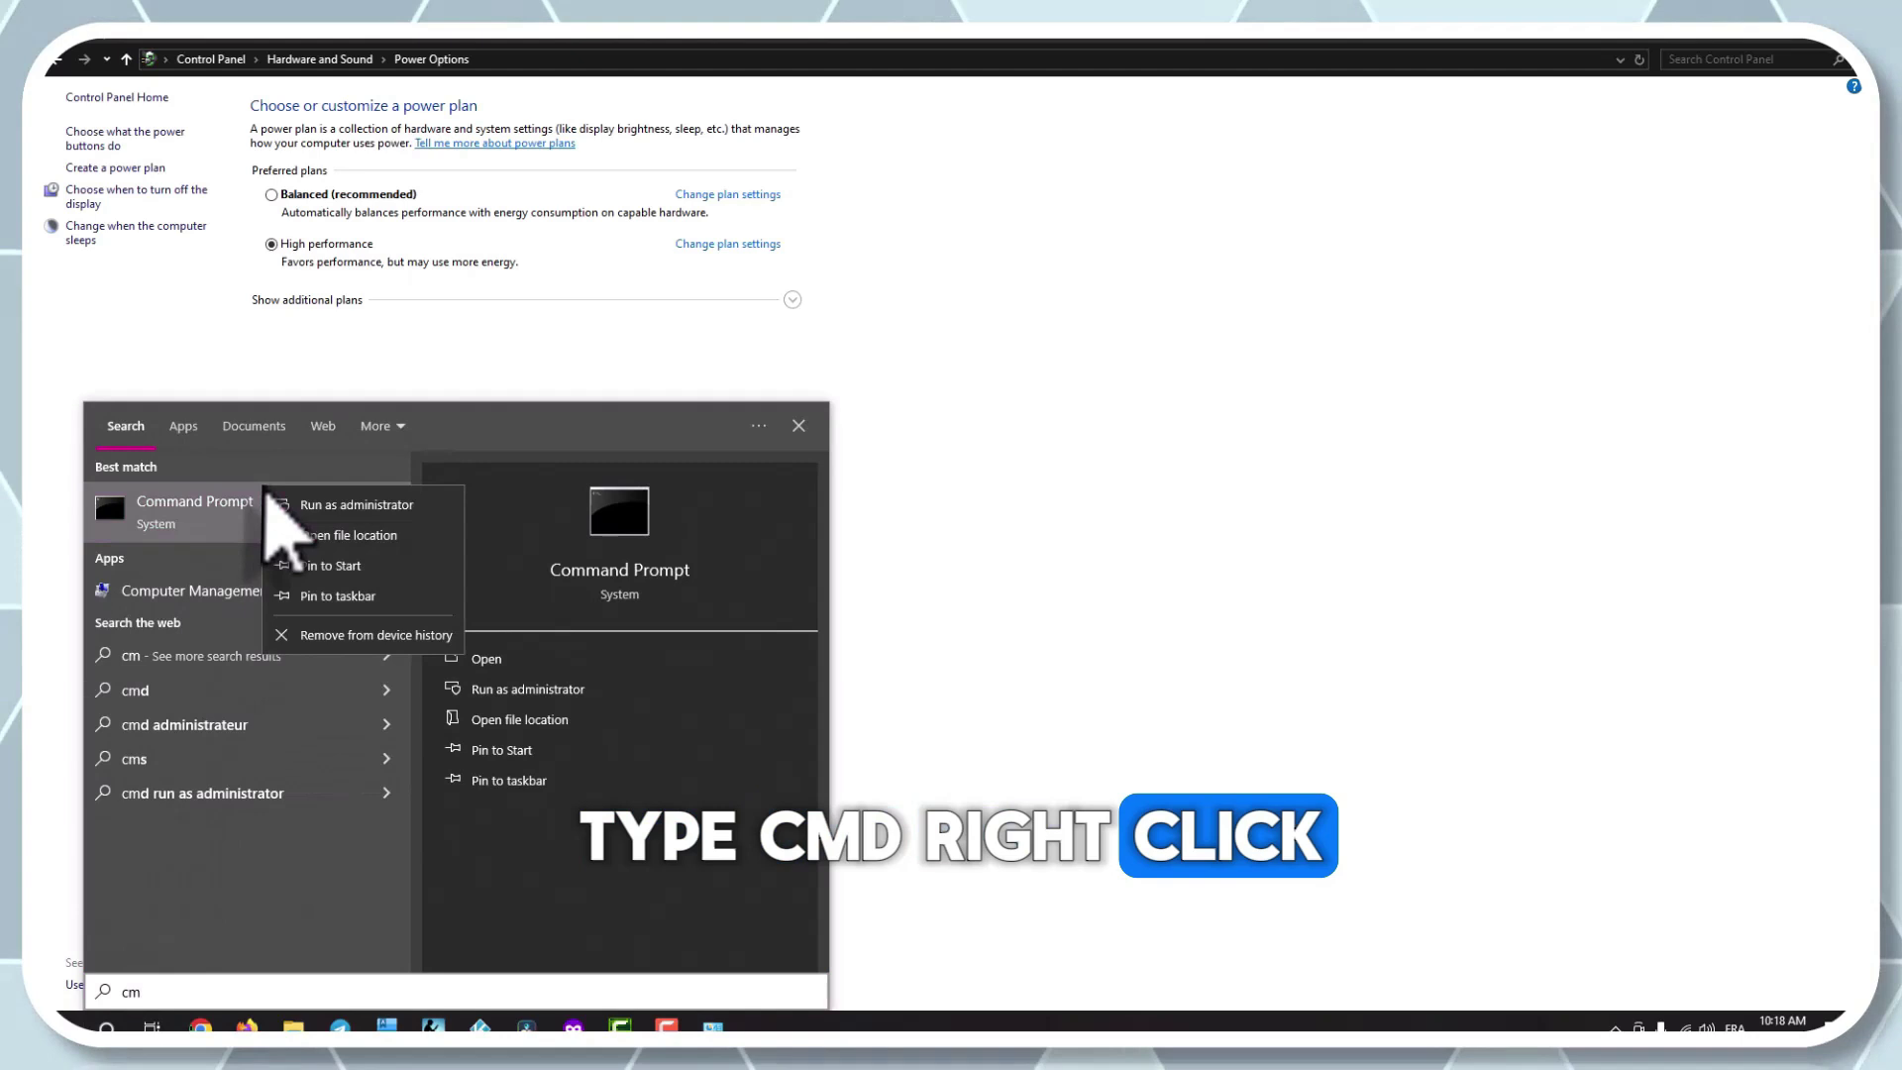
left_click(331, 503)
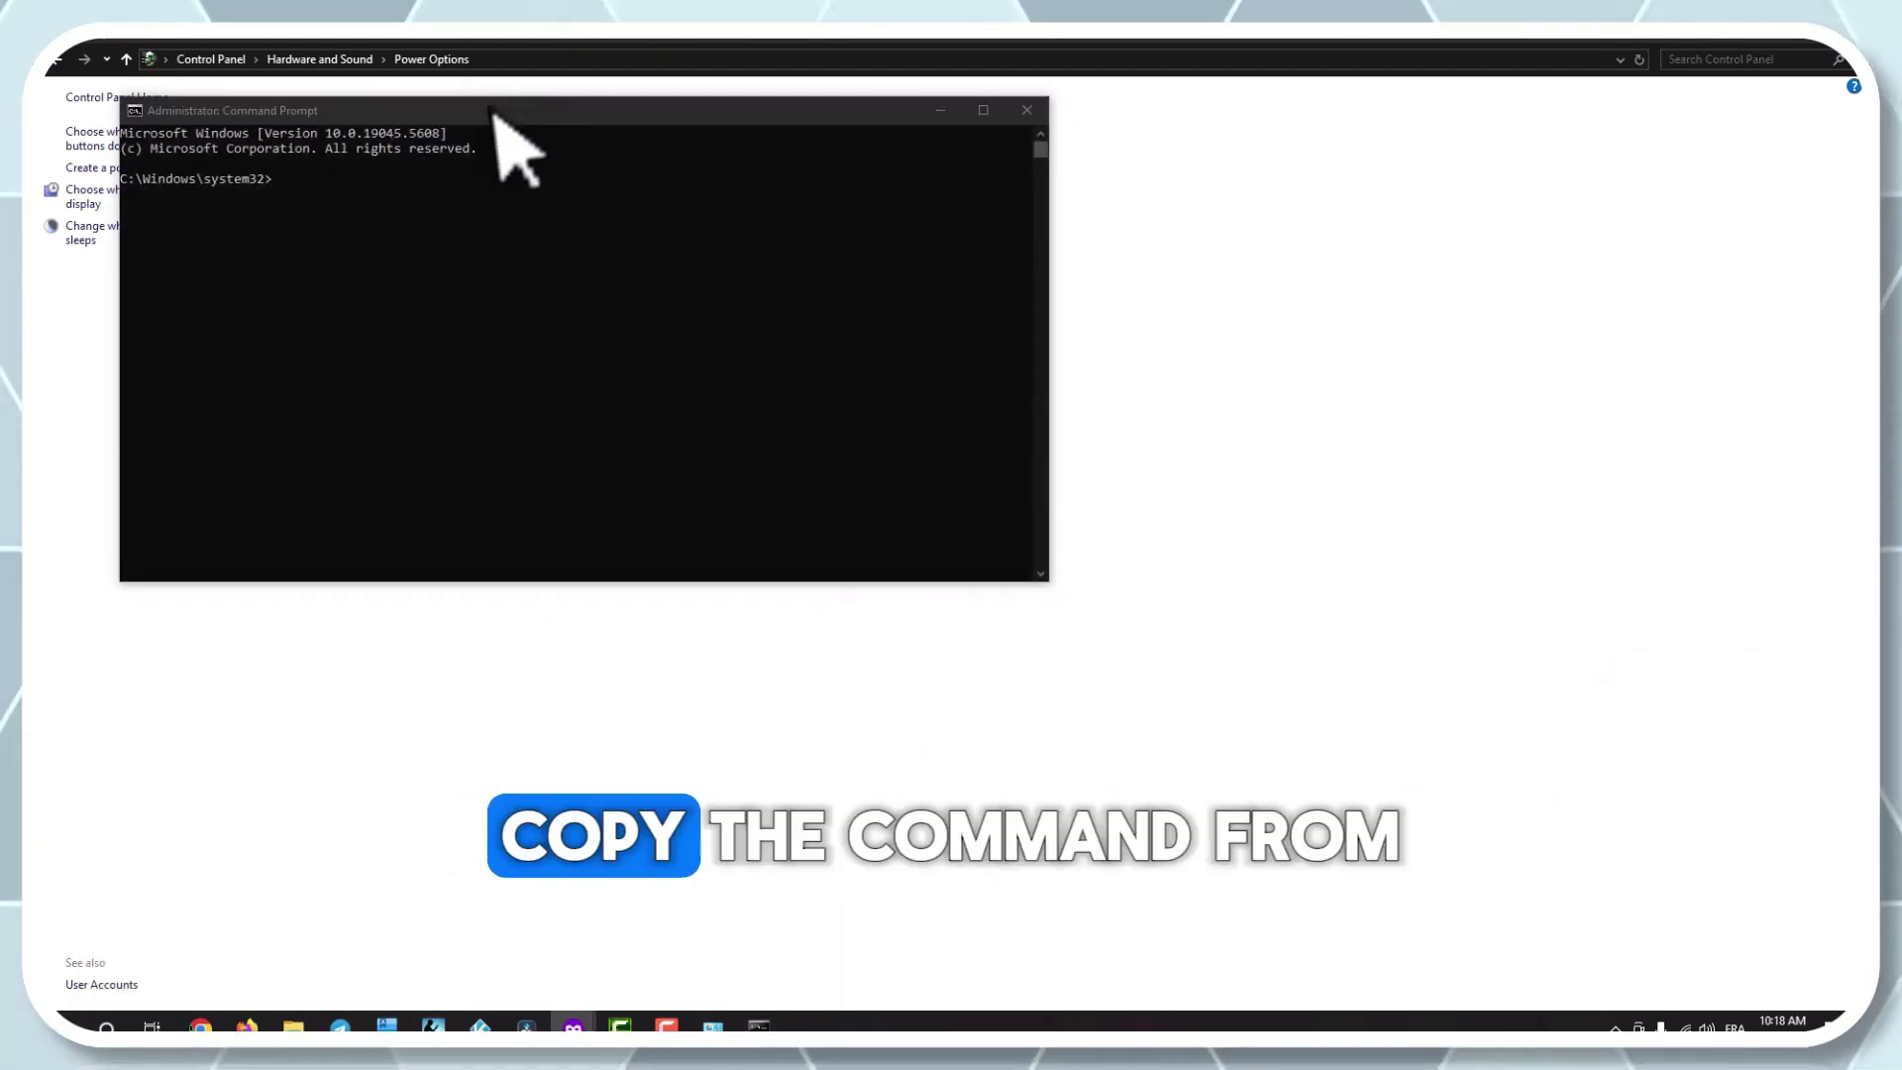
type("powercfg -duplicatescheme e9a42b02-d5df-448d-aa00-03f14749eb61")
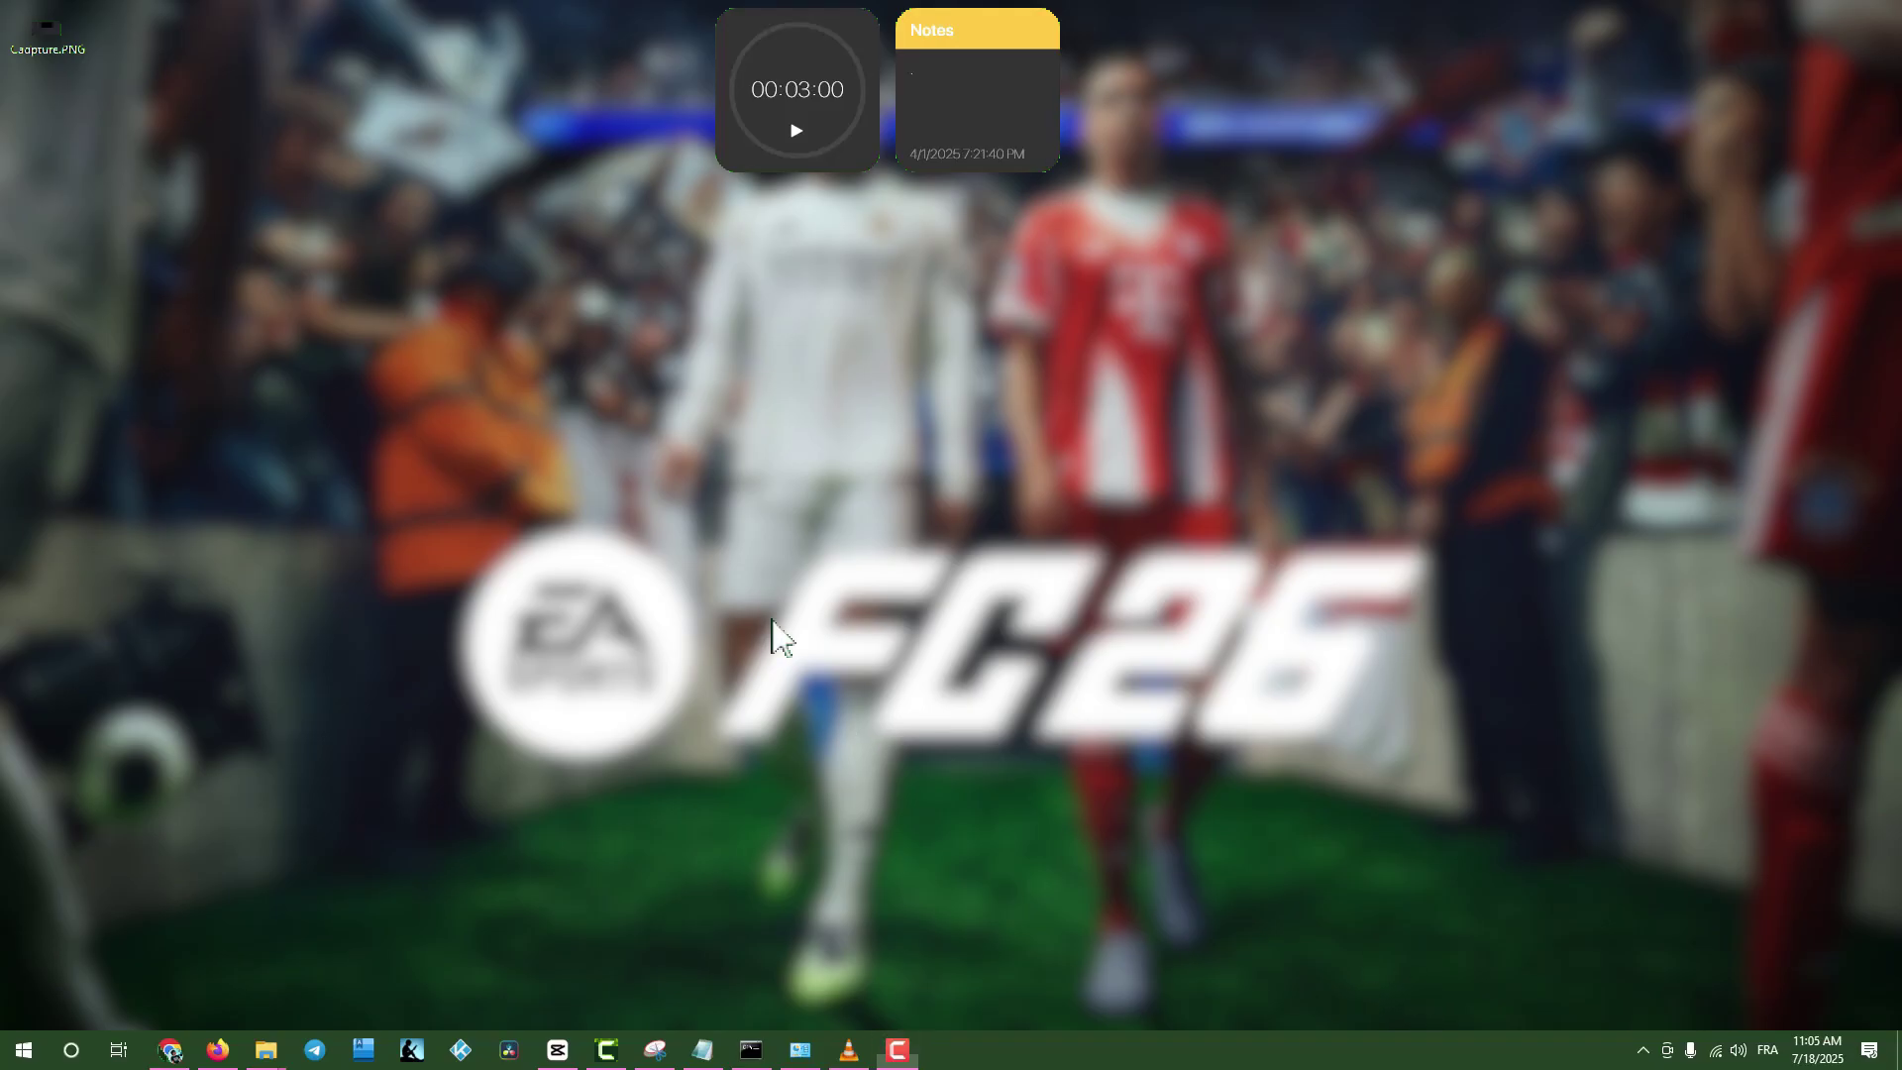
Confirm the Game Mode toggle is On in Settings, then return to the desktop.
key("super")
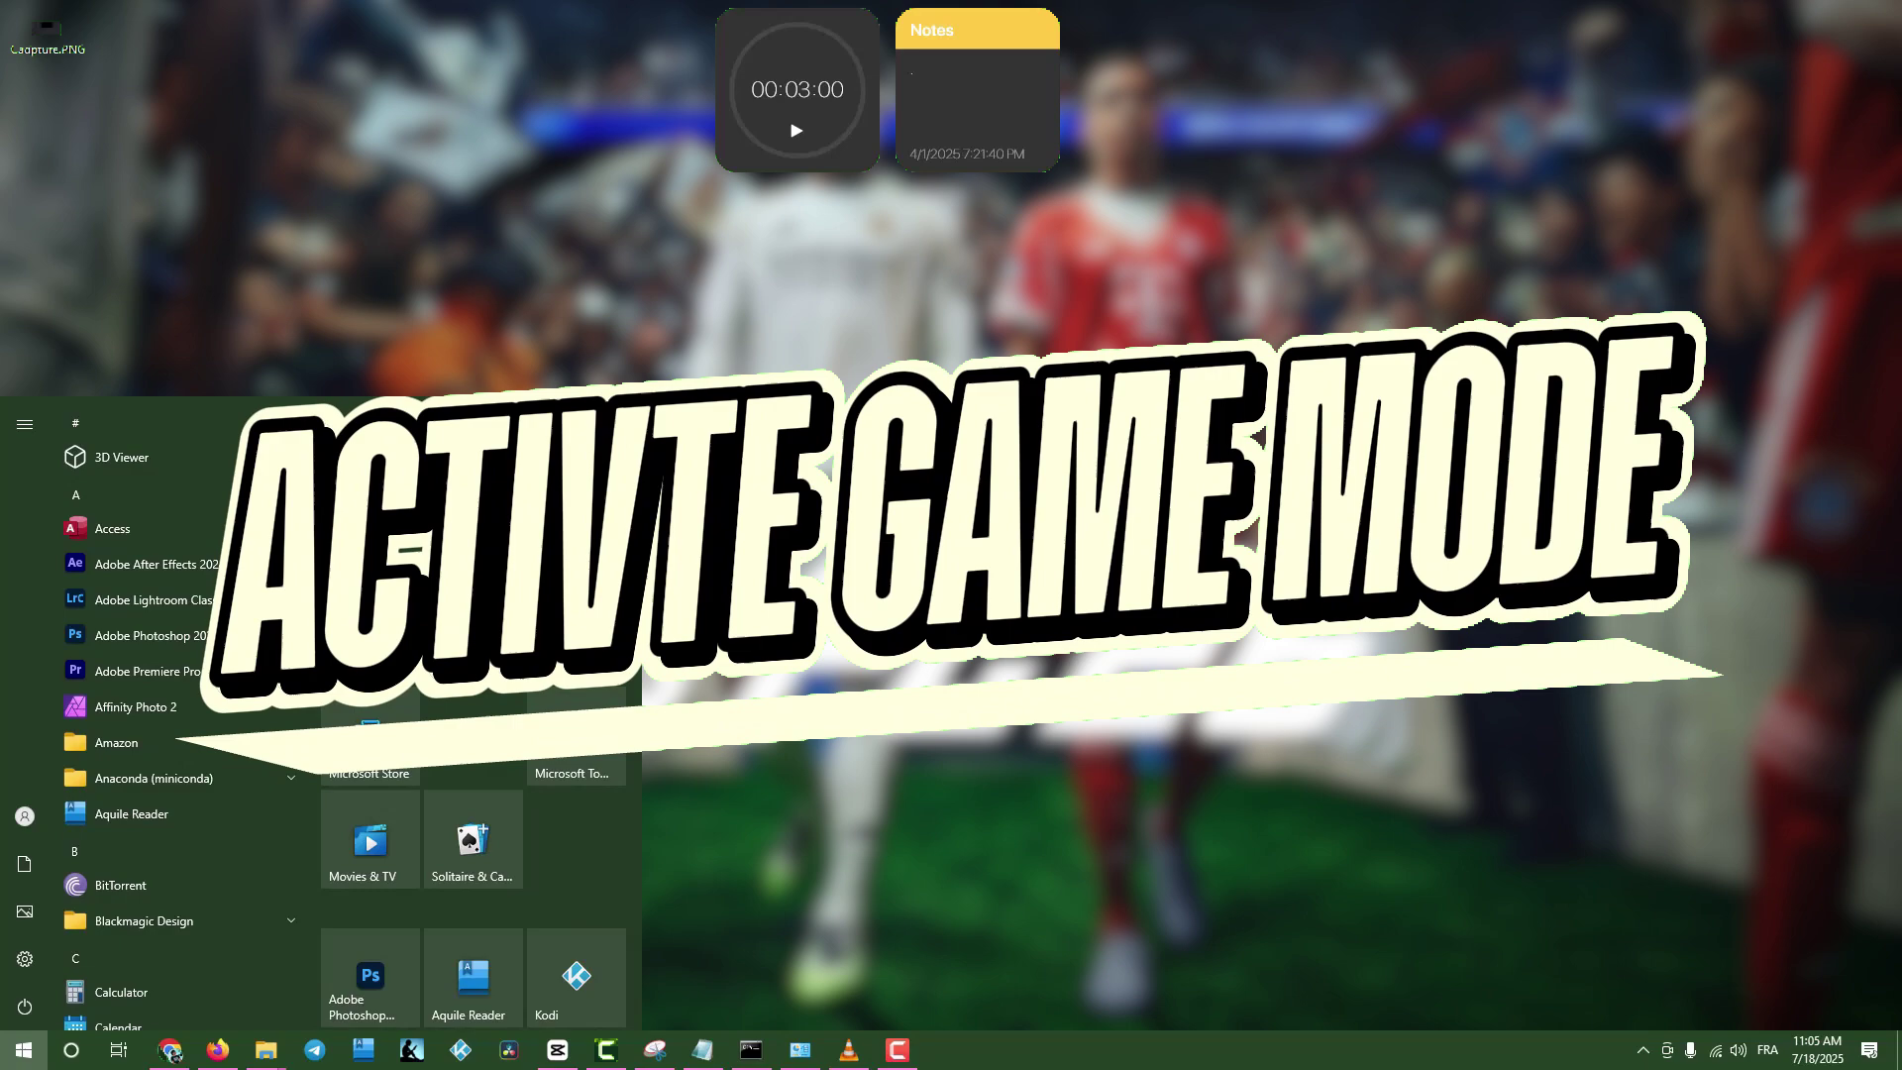
type("game")
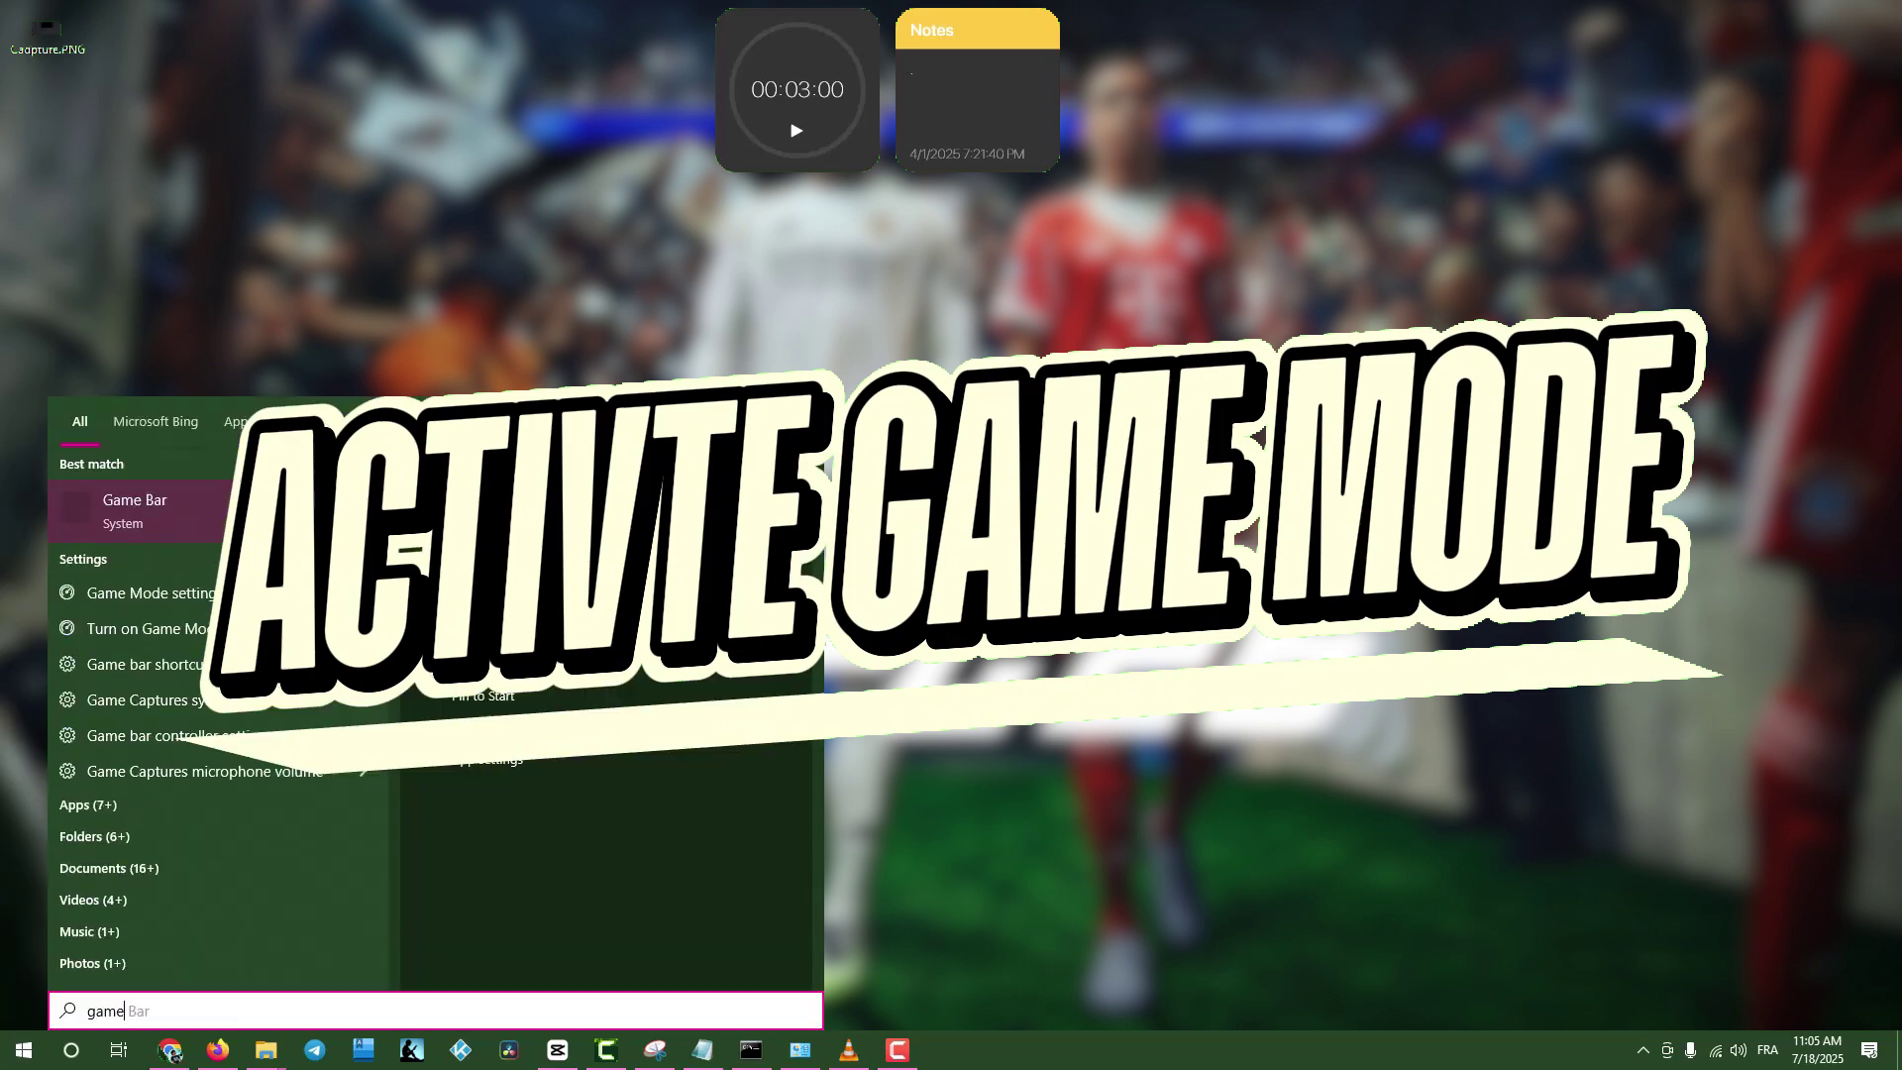
left_click(268, 486)
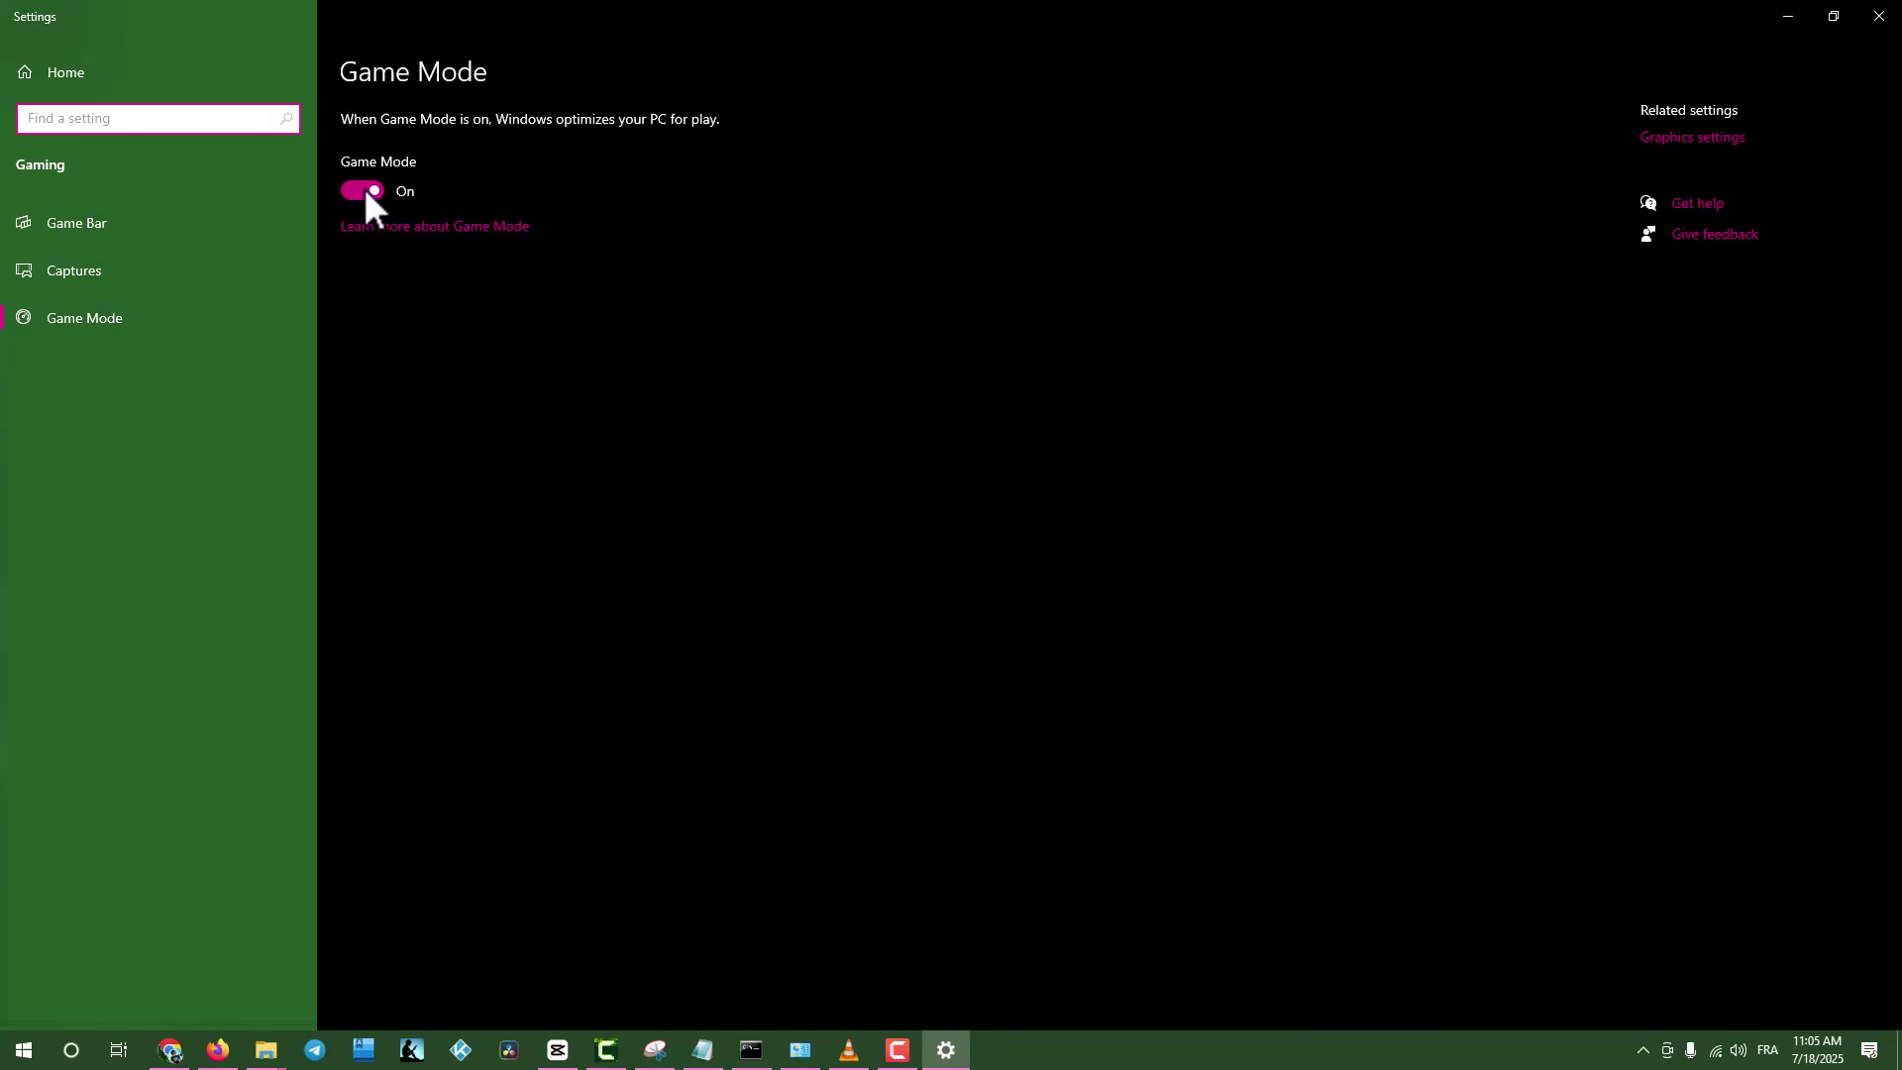
left_click(1879, 18)
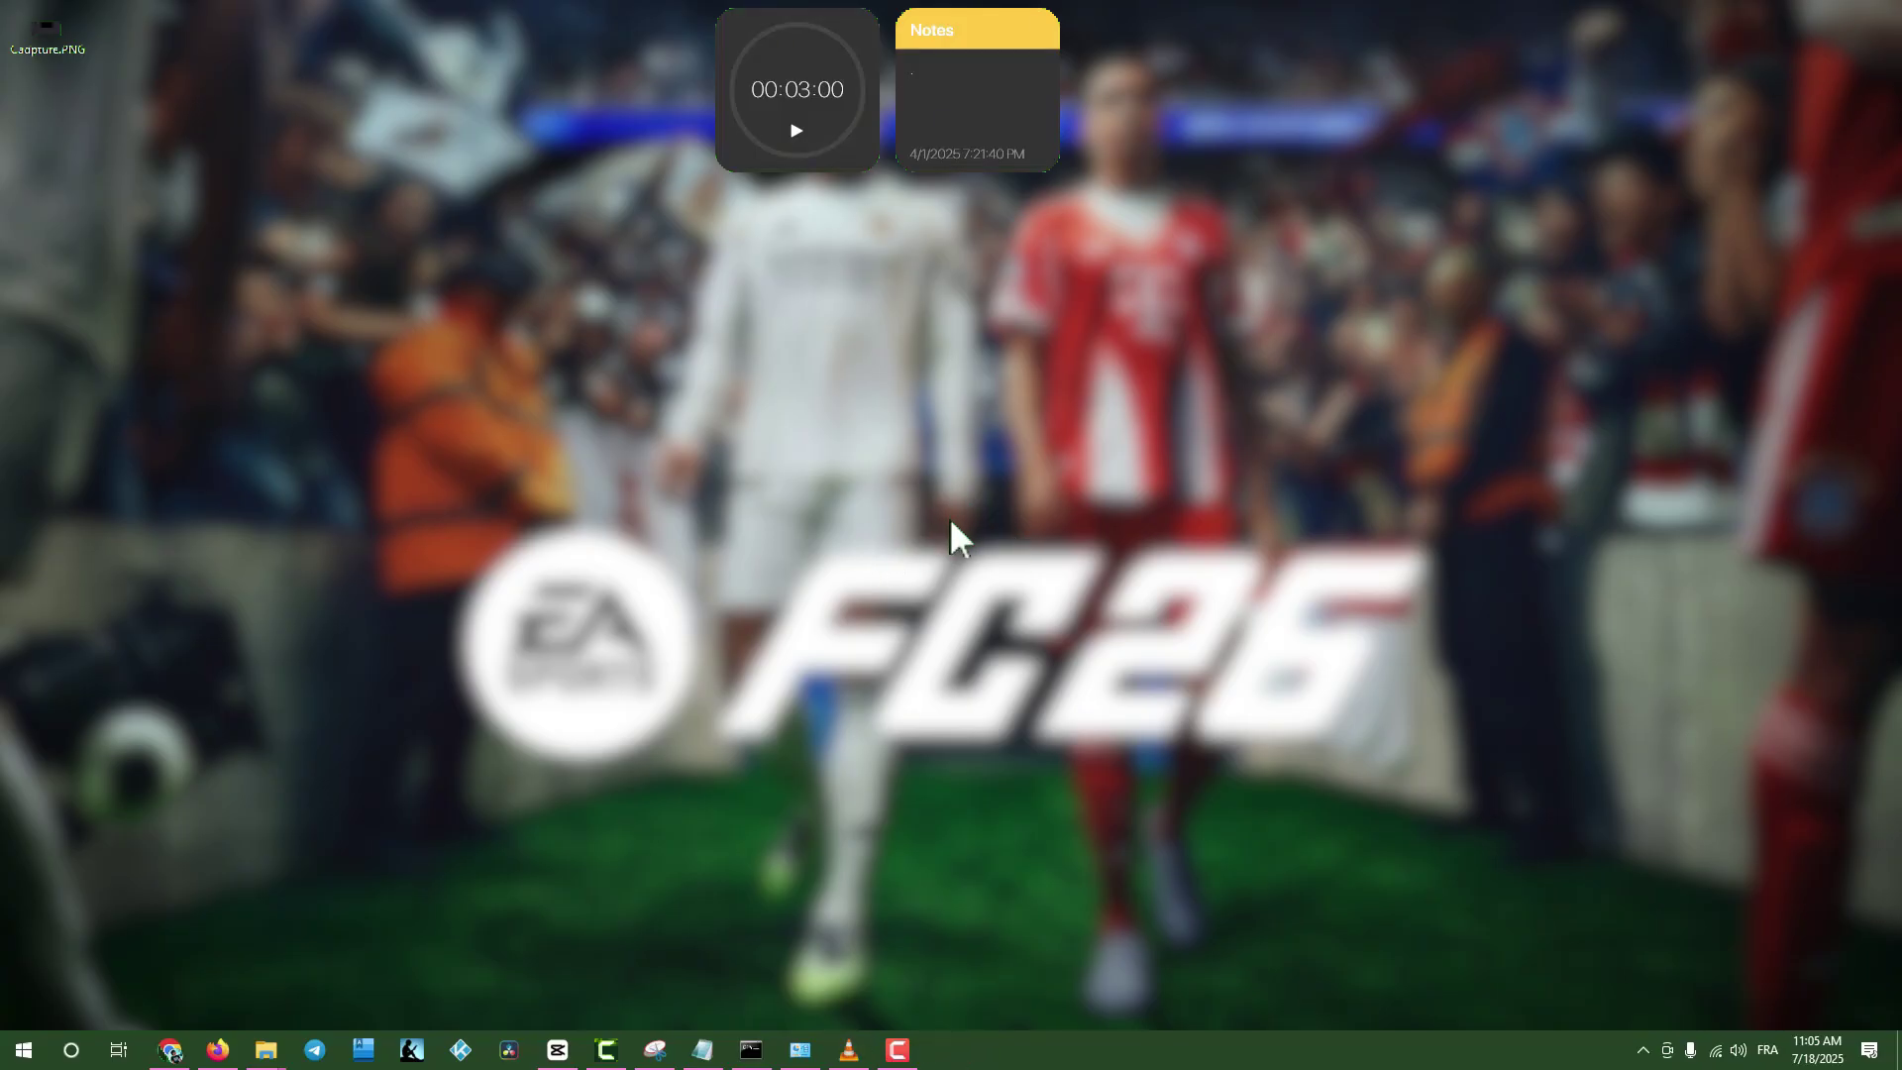
Review Storage Sense configuration, confirming it is on with daily runs and temp file cleanup.
key("super")
type("store")
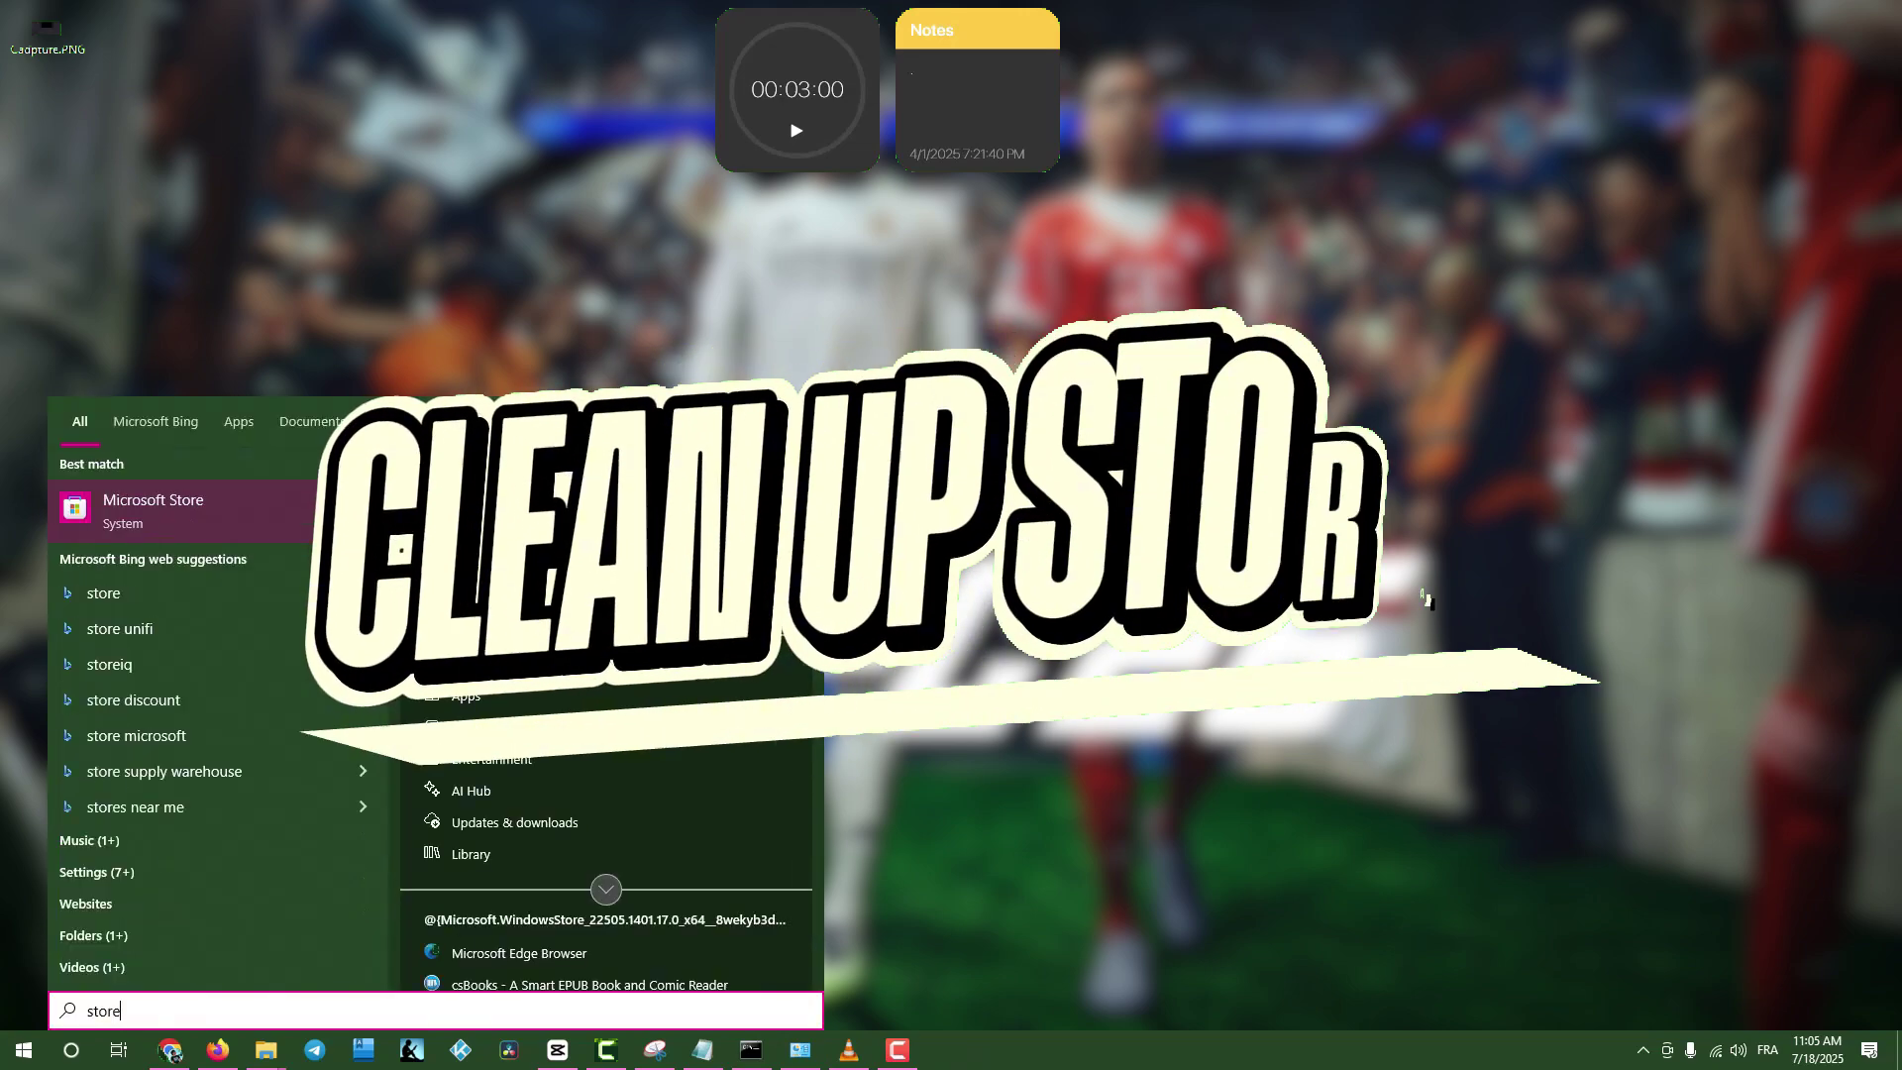
key("BackSpace")
type("age")
key("Return")
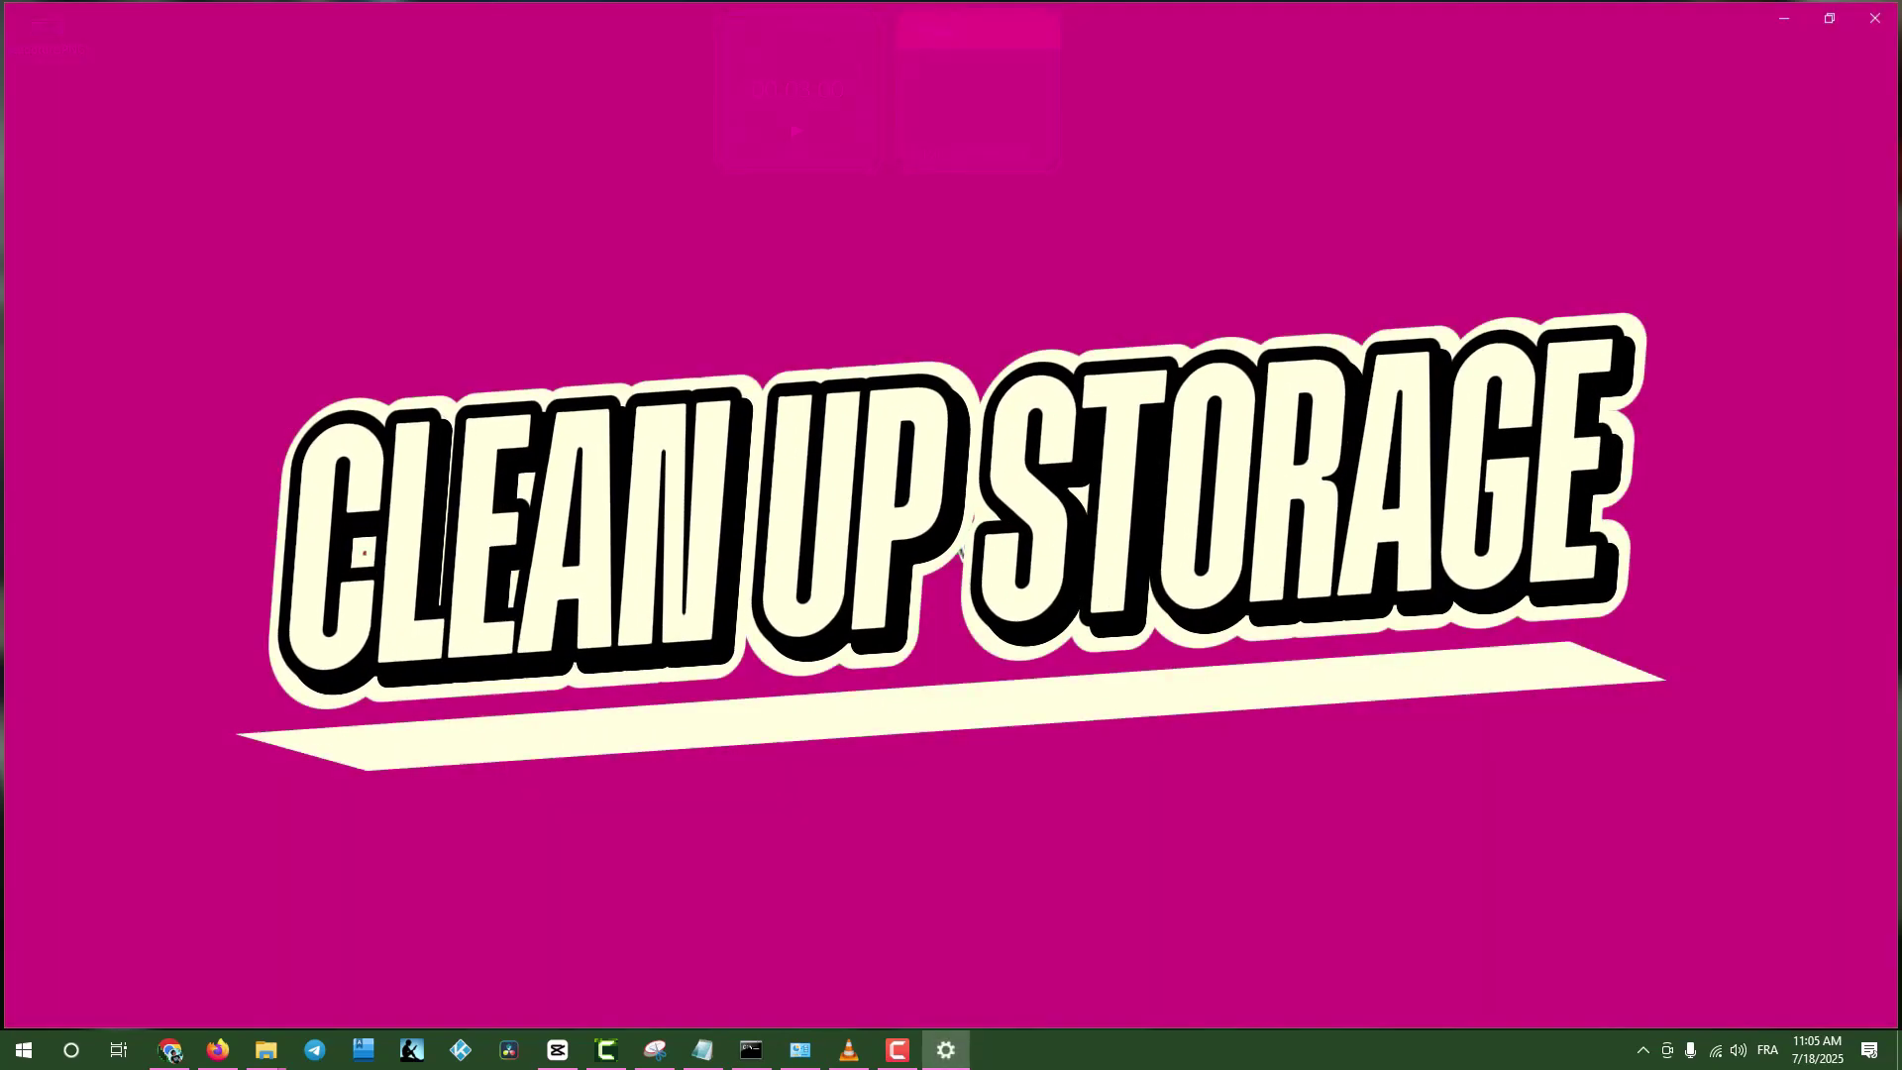
scroll(792, 520, "down", 1)
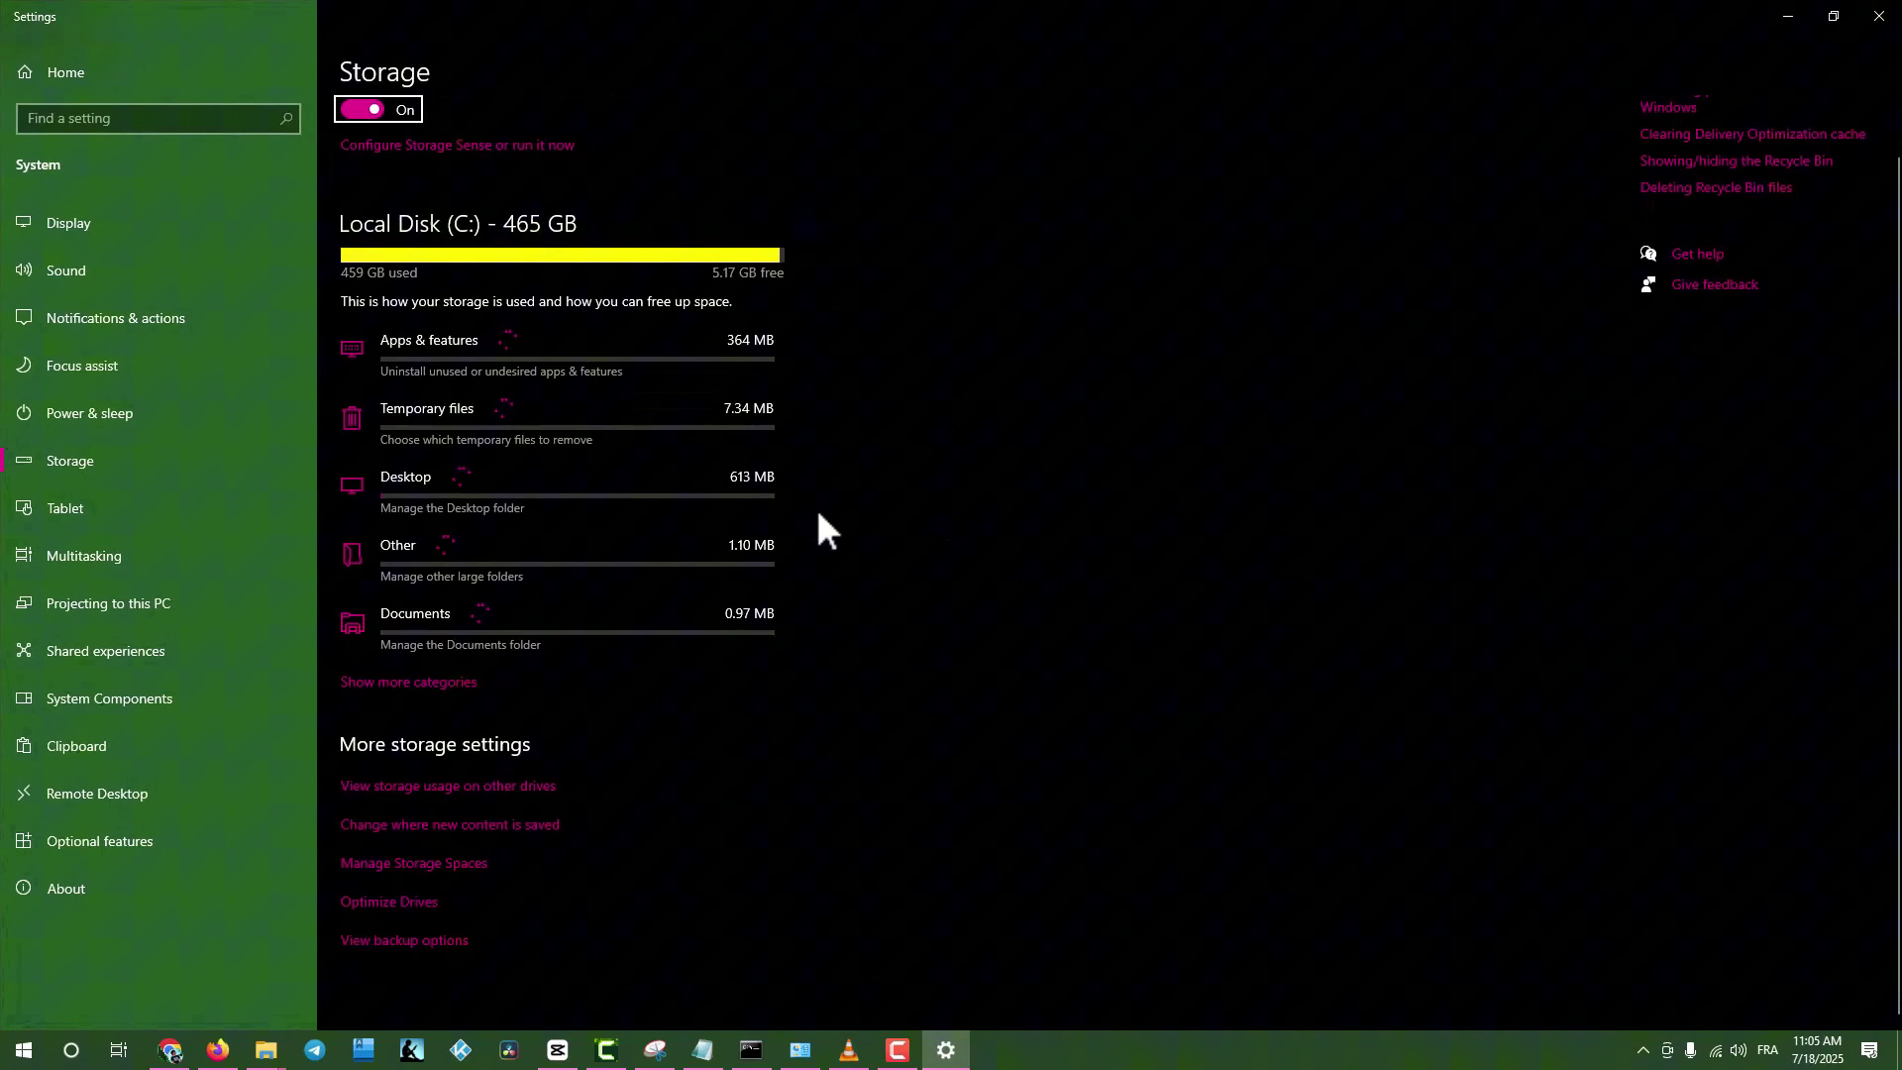
left_click(516, 147)
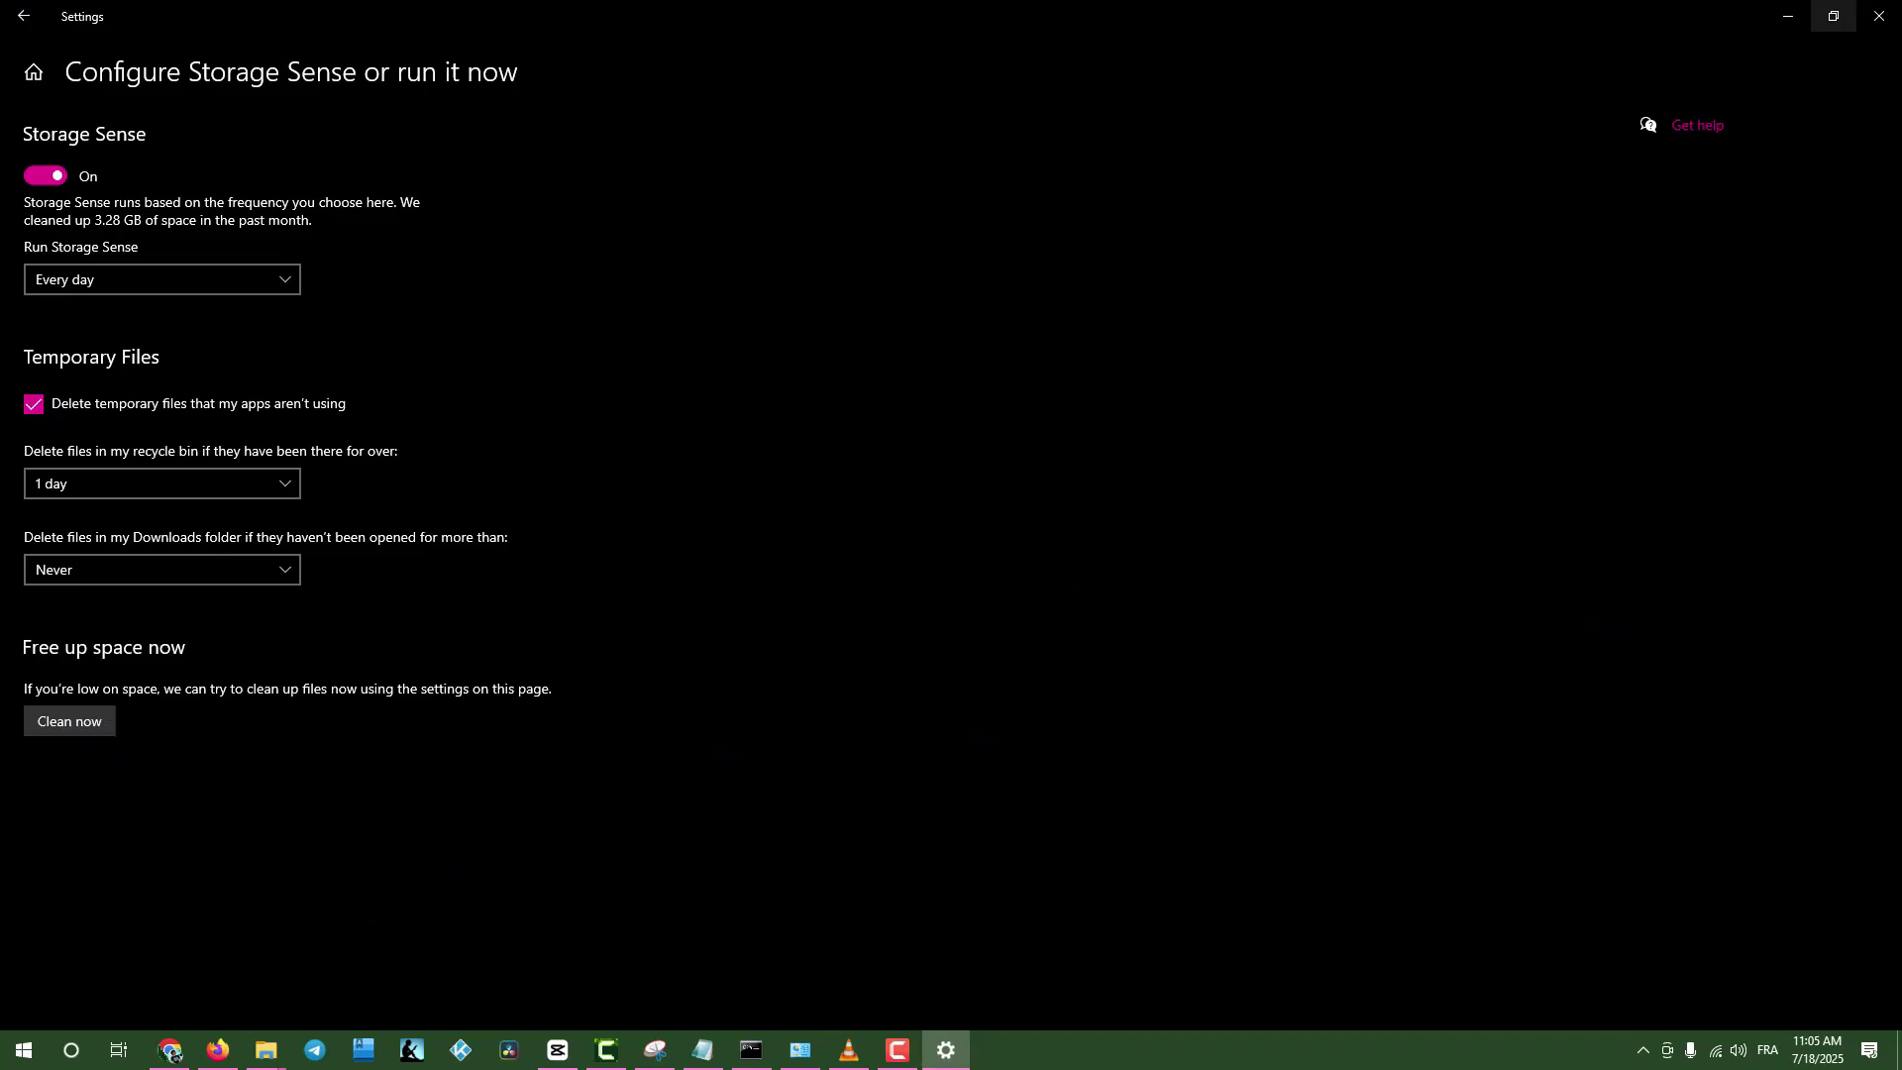
left_click(1880, 15)
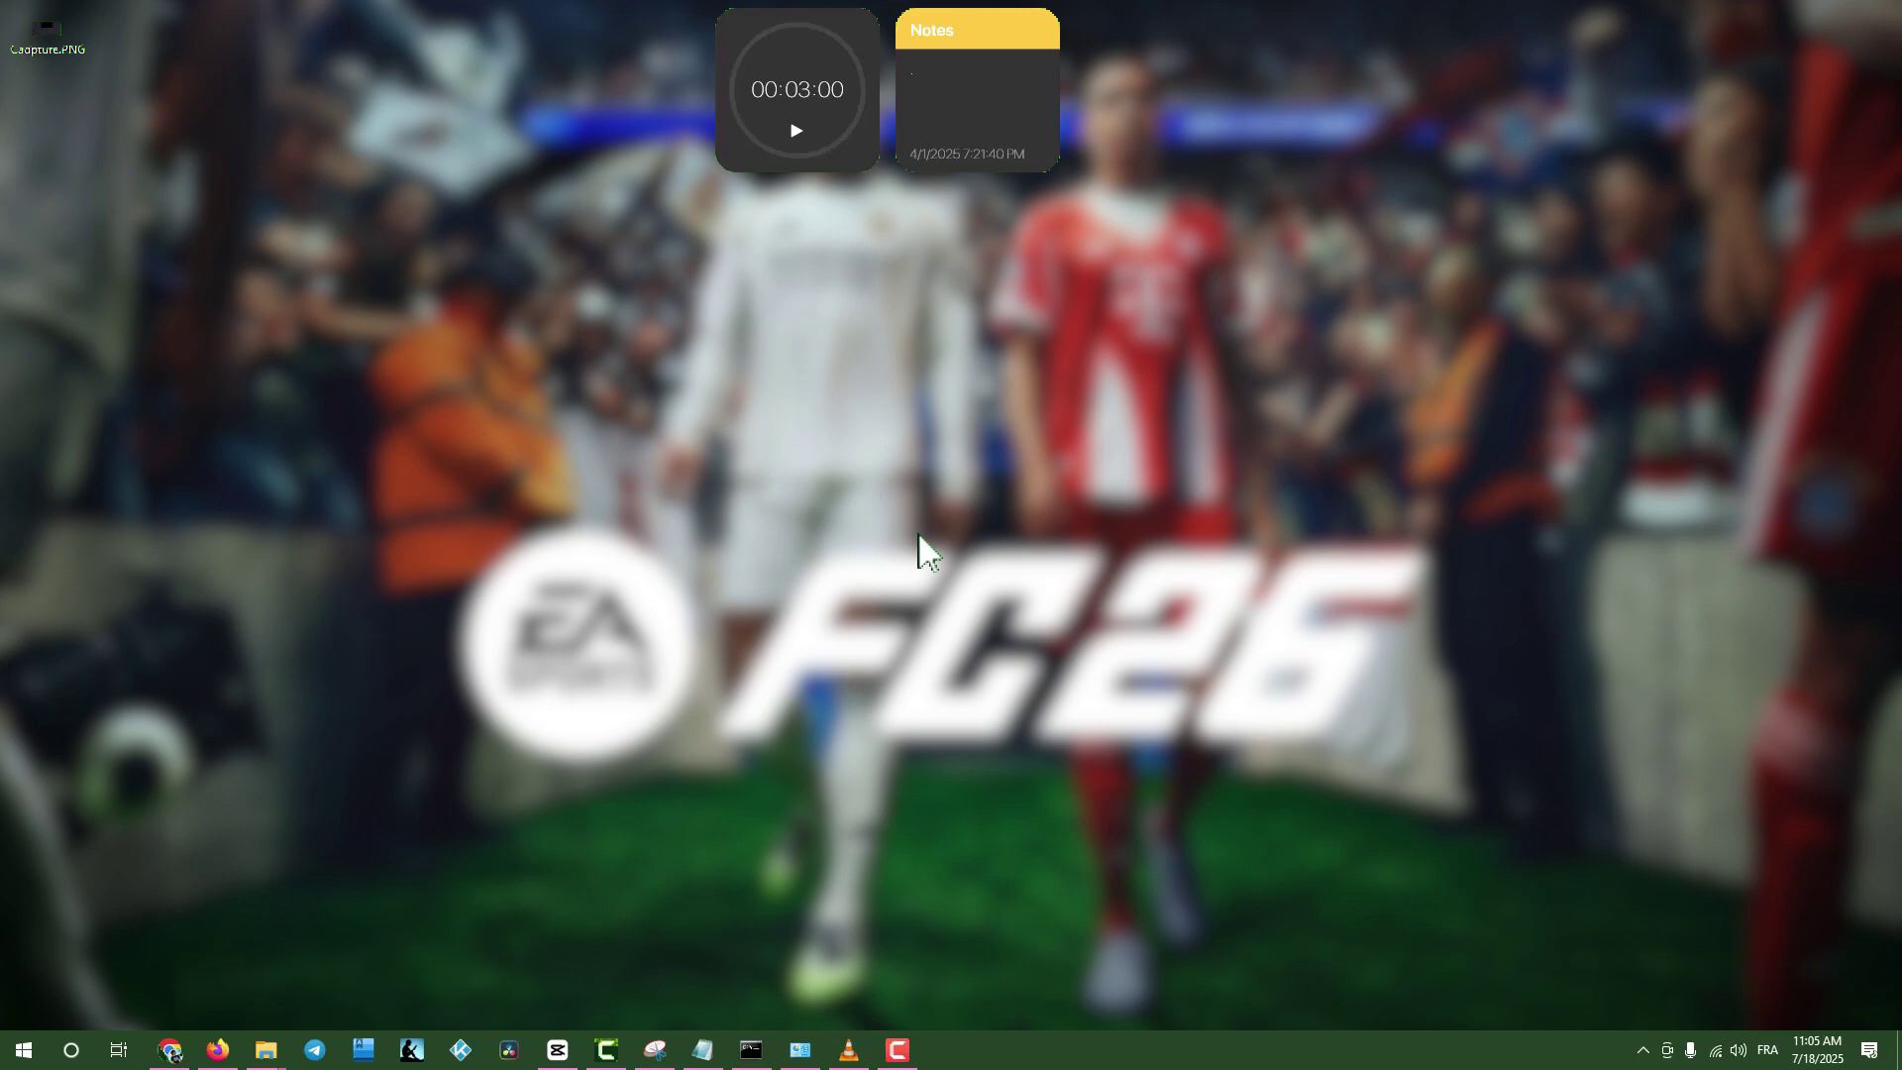
Delete everything in the %temp% folder, leaving in-use items, and return to the desktop.
key("super")
type("%")
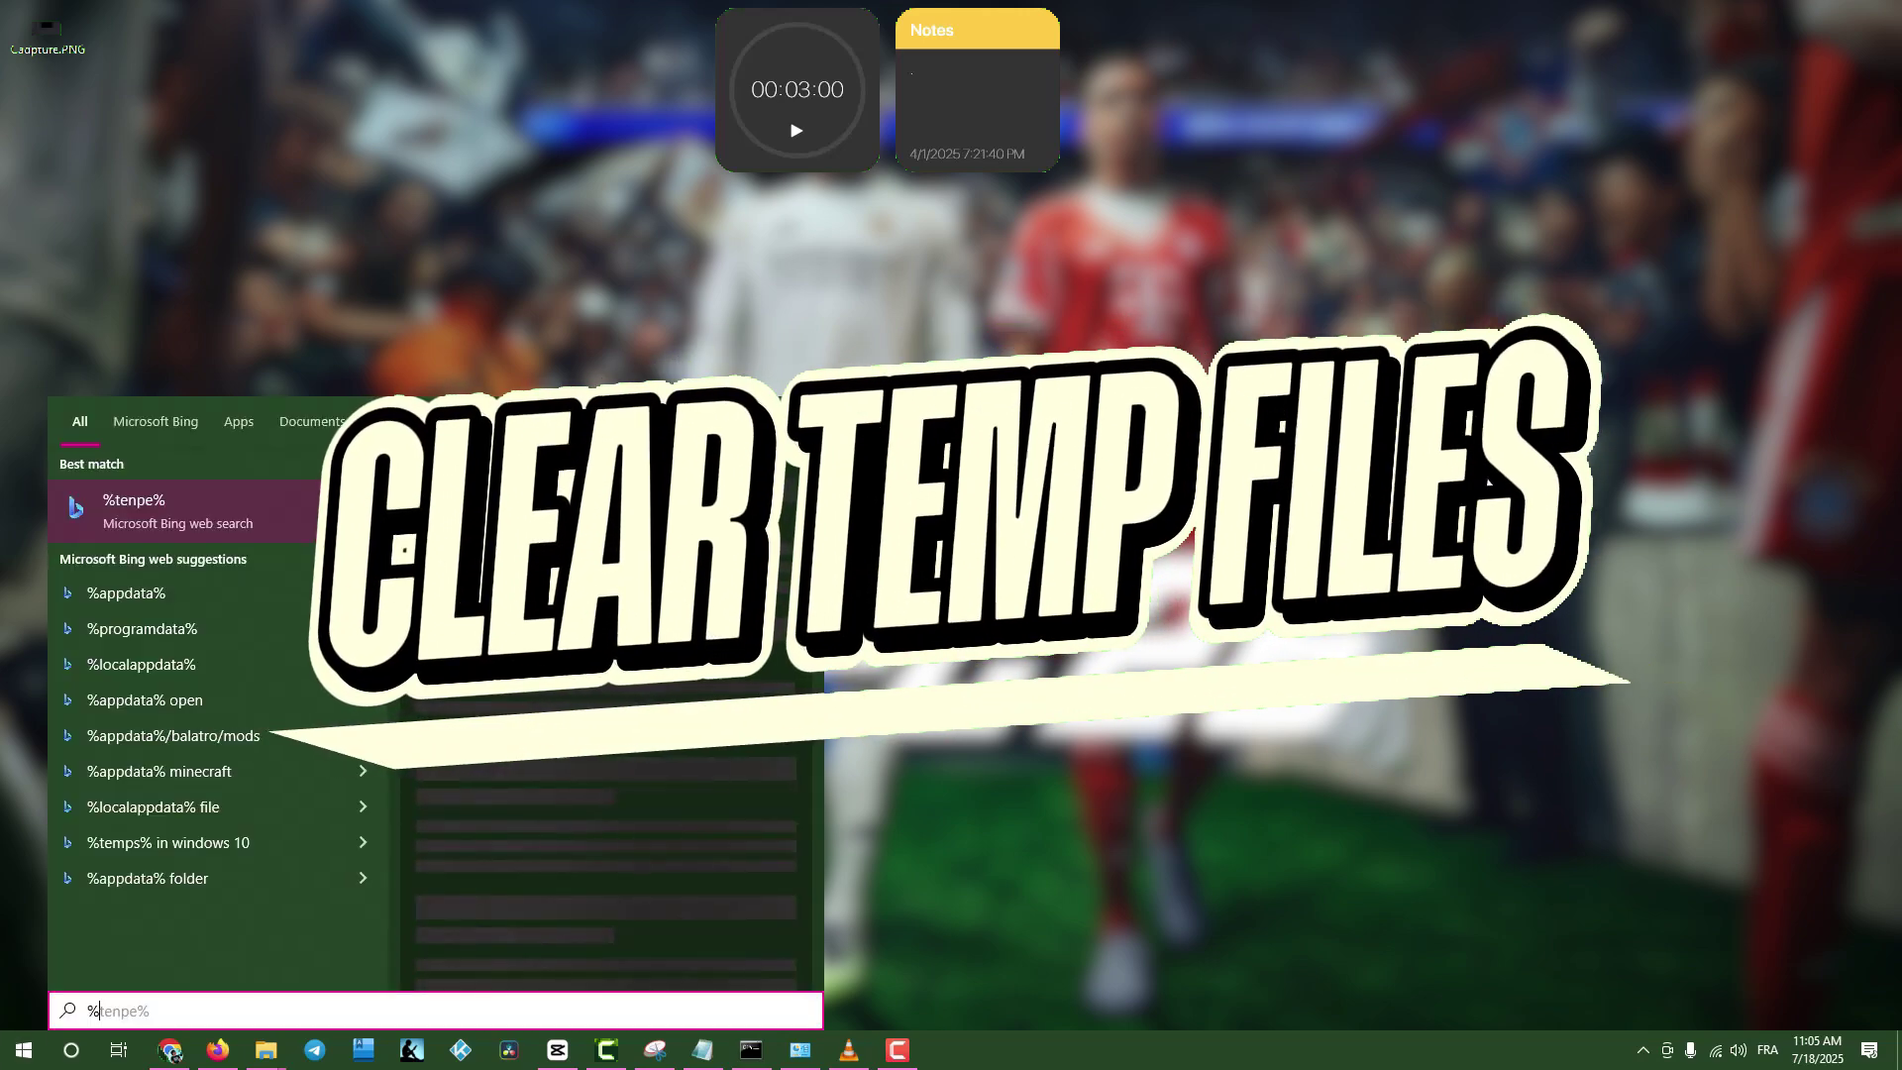
type("temp%")
key("Return")
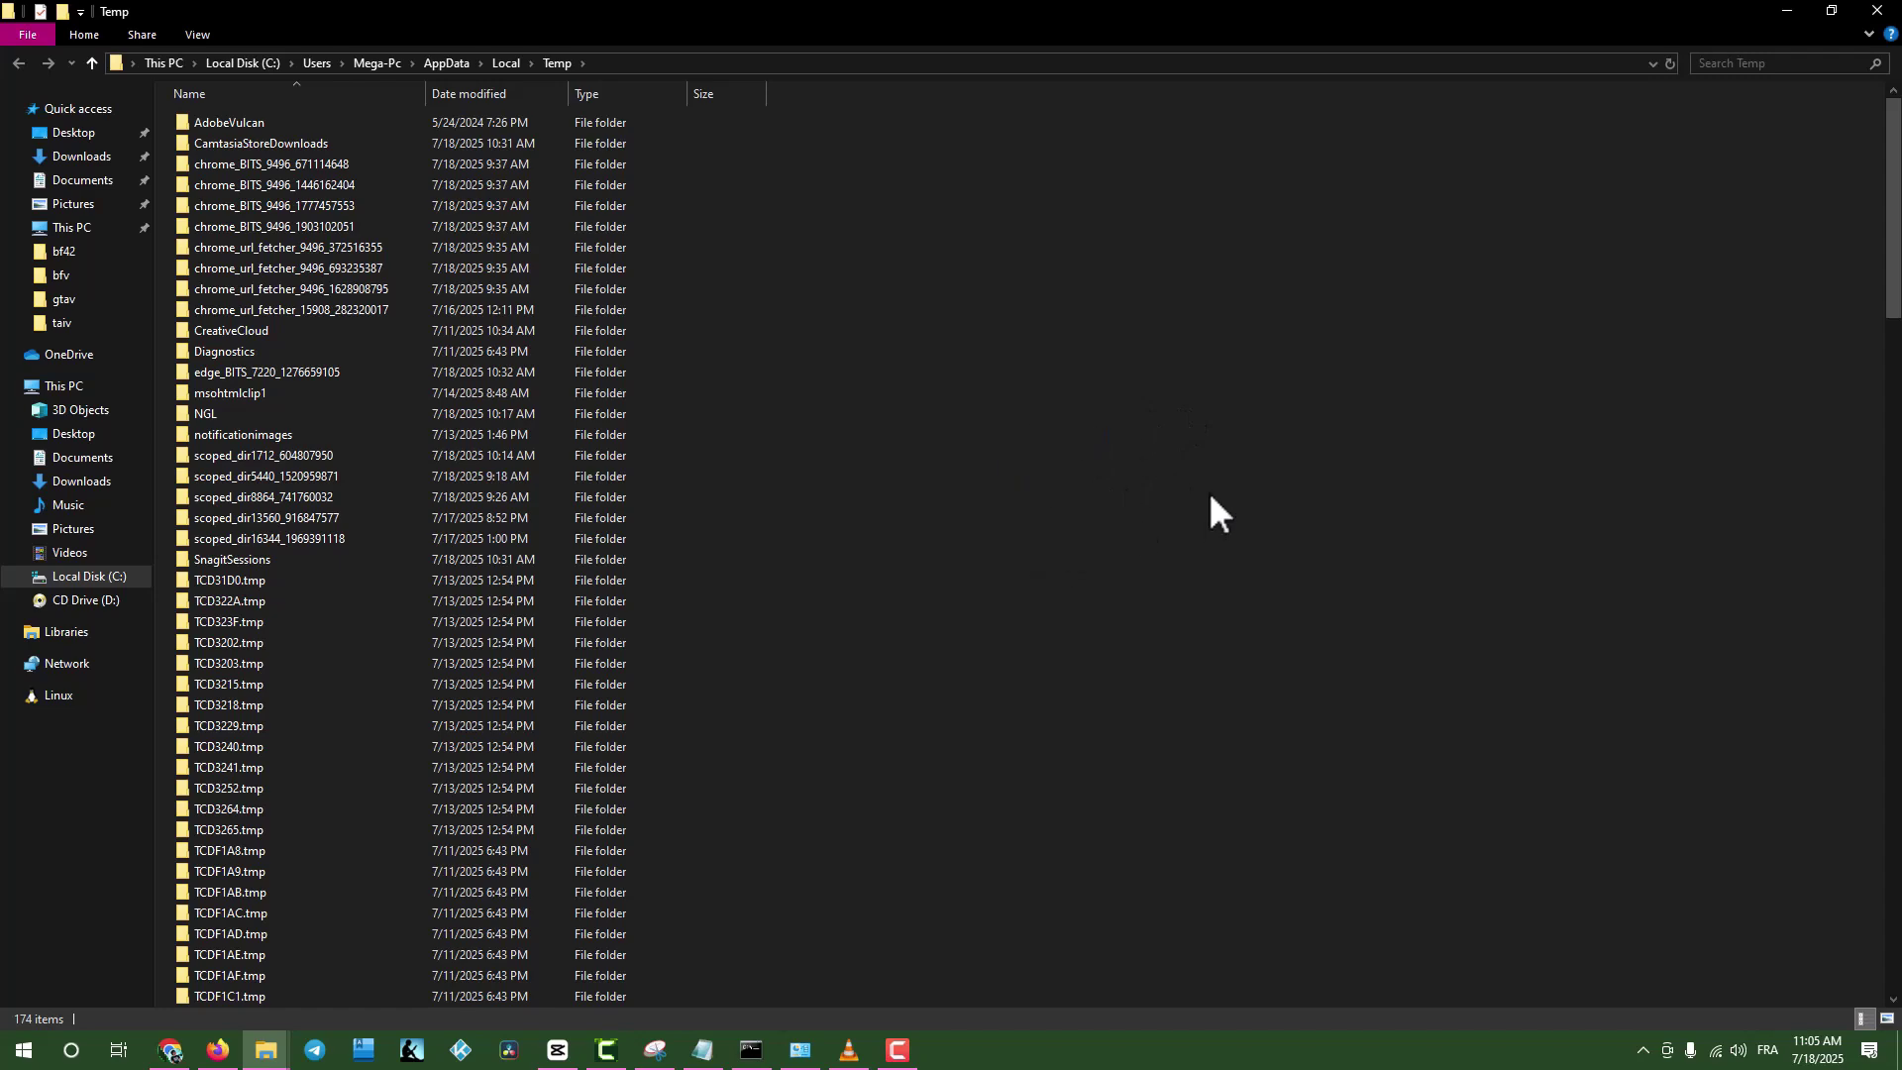
key("ctrl+a")
right_click(706, 435)
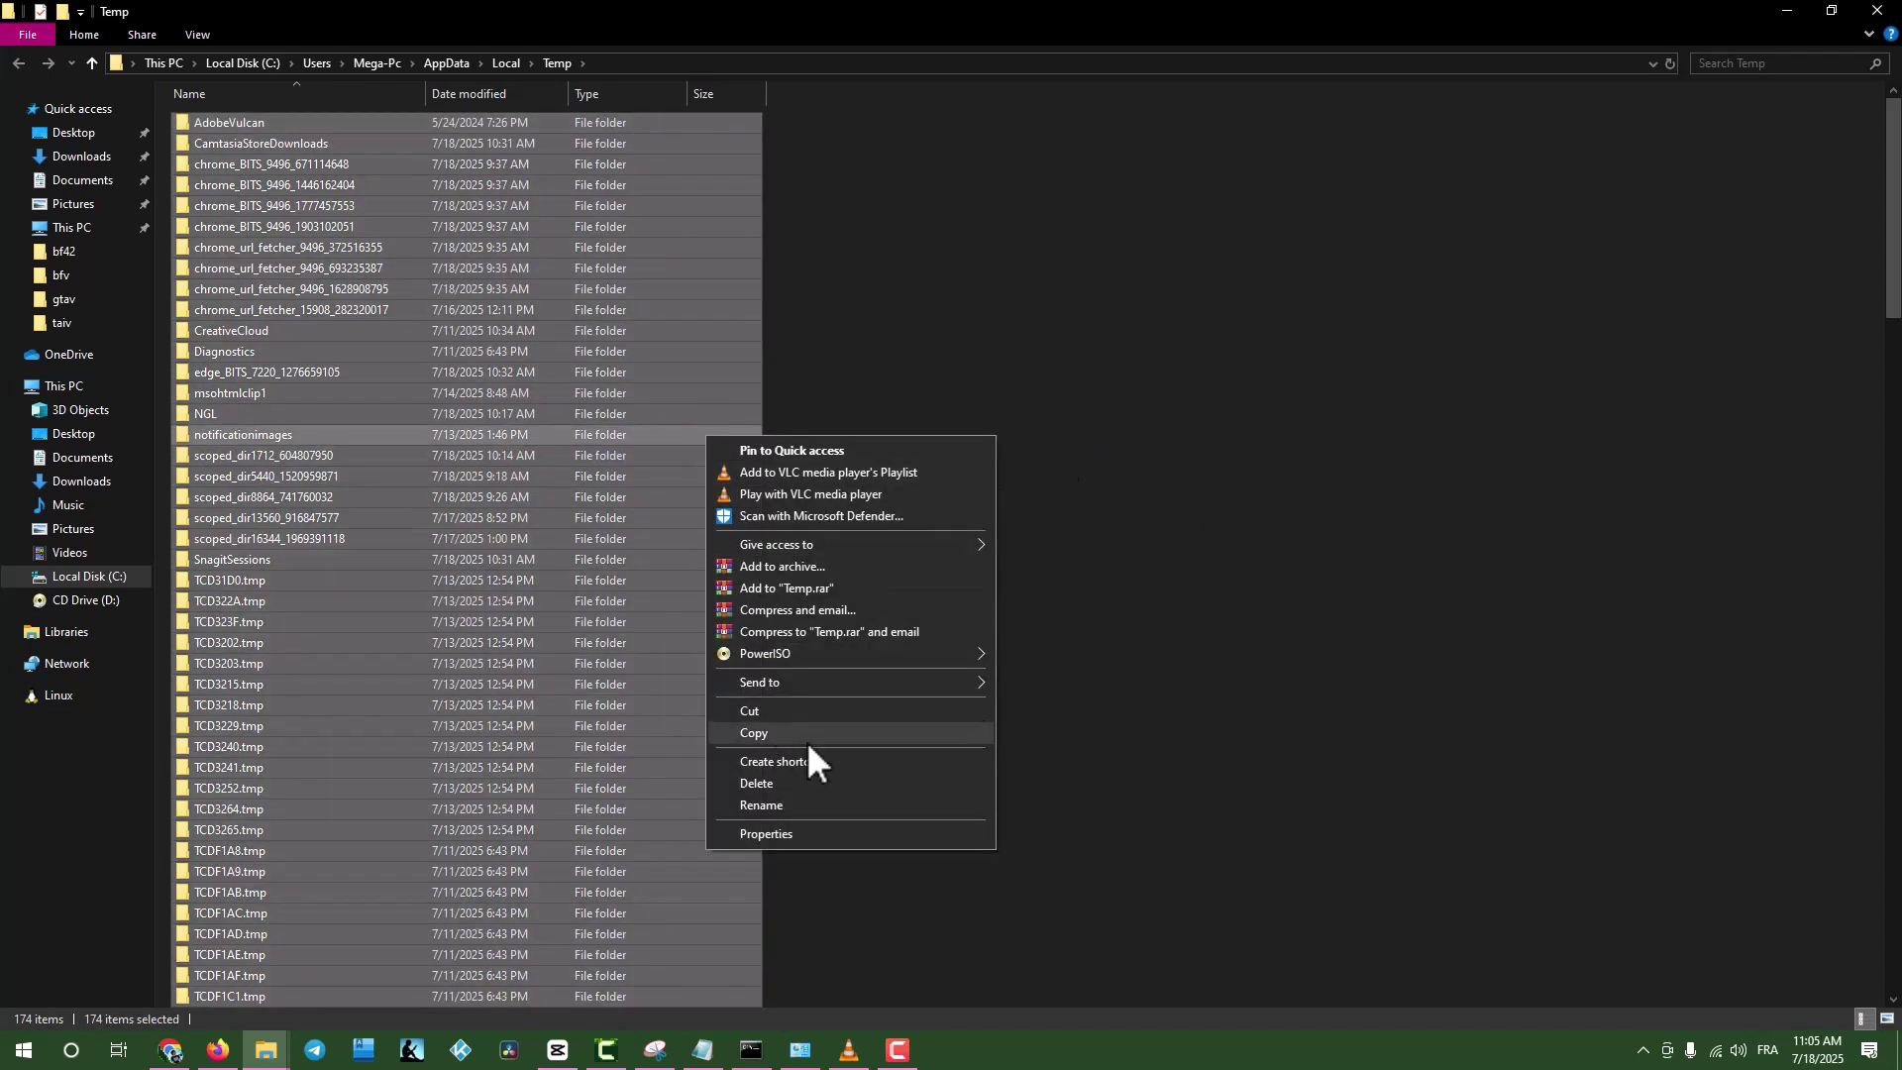
left_click(803, 781)
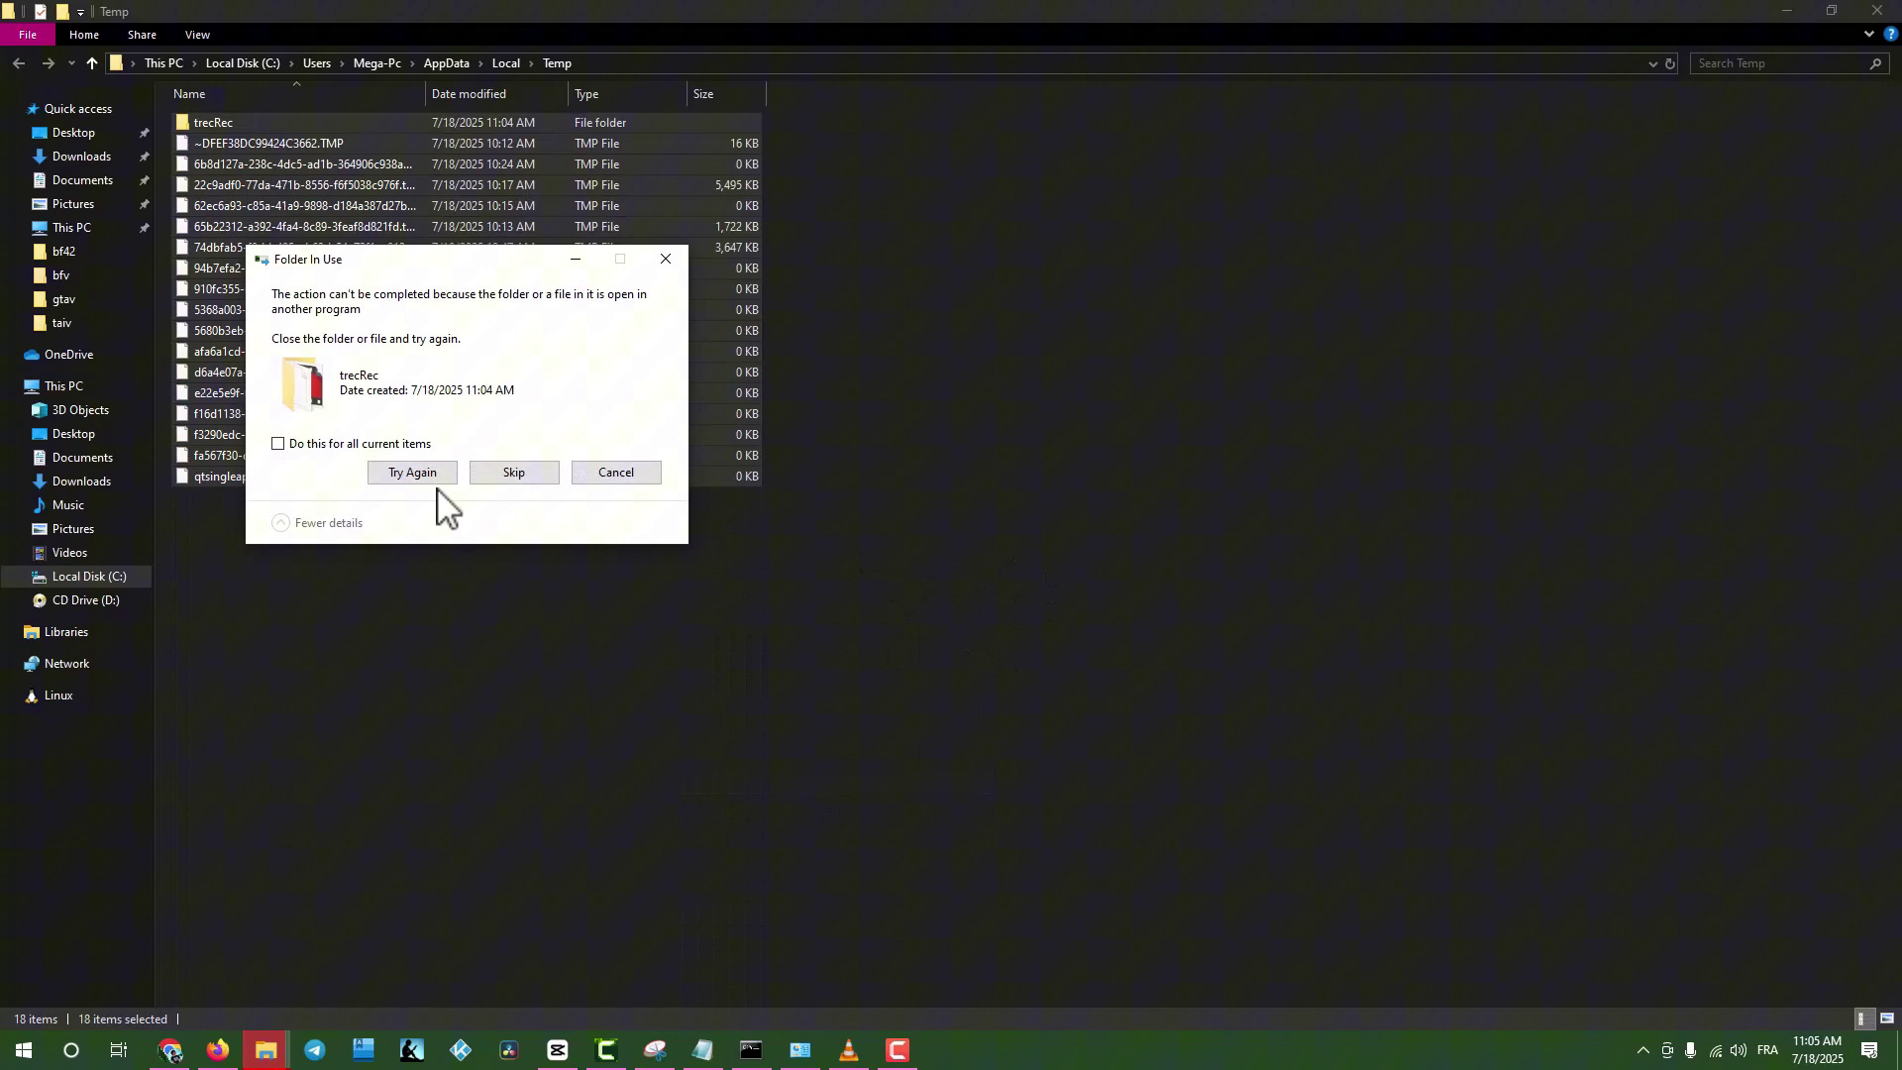
left_click(1877, 10)
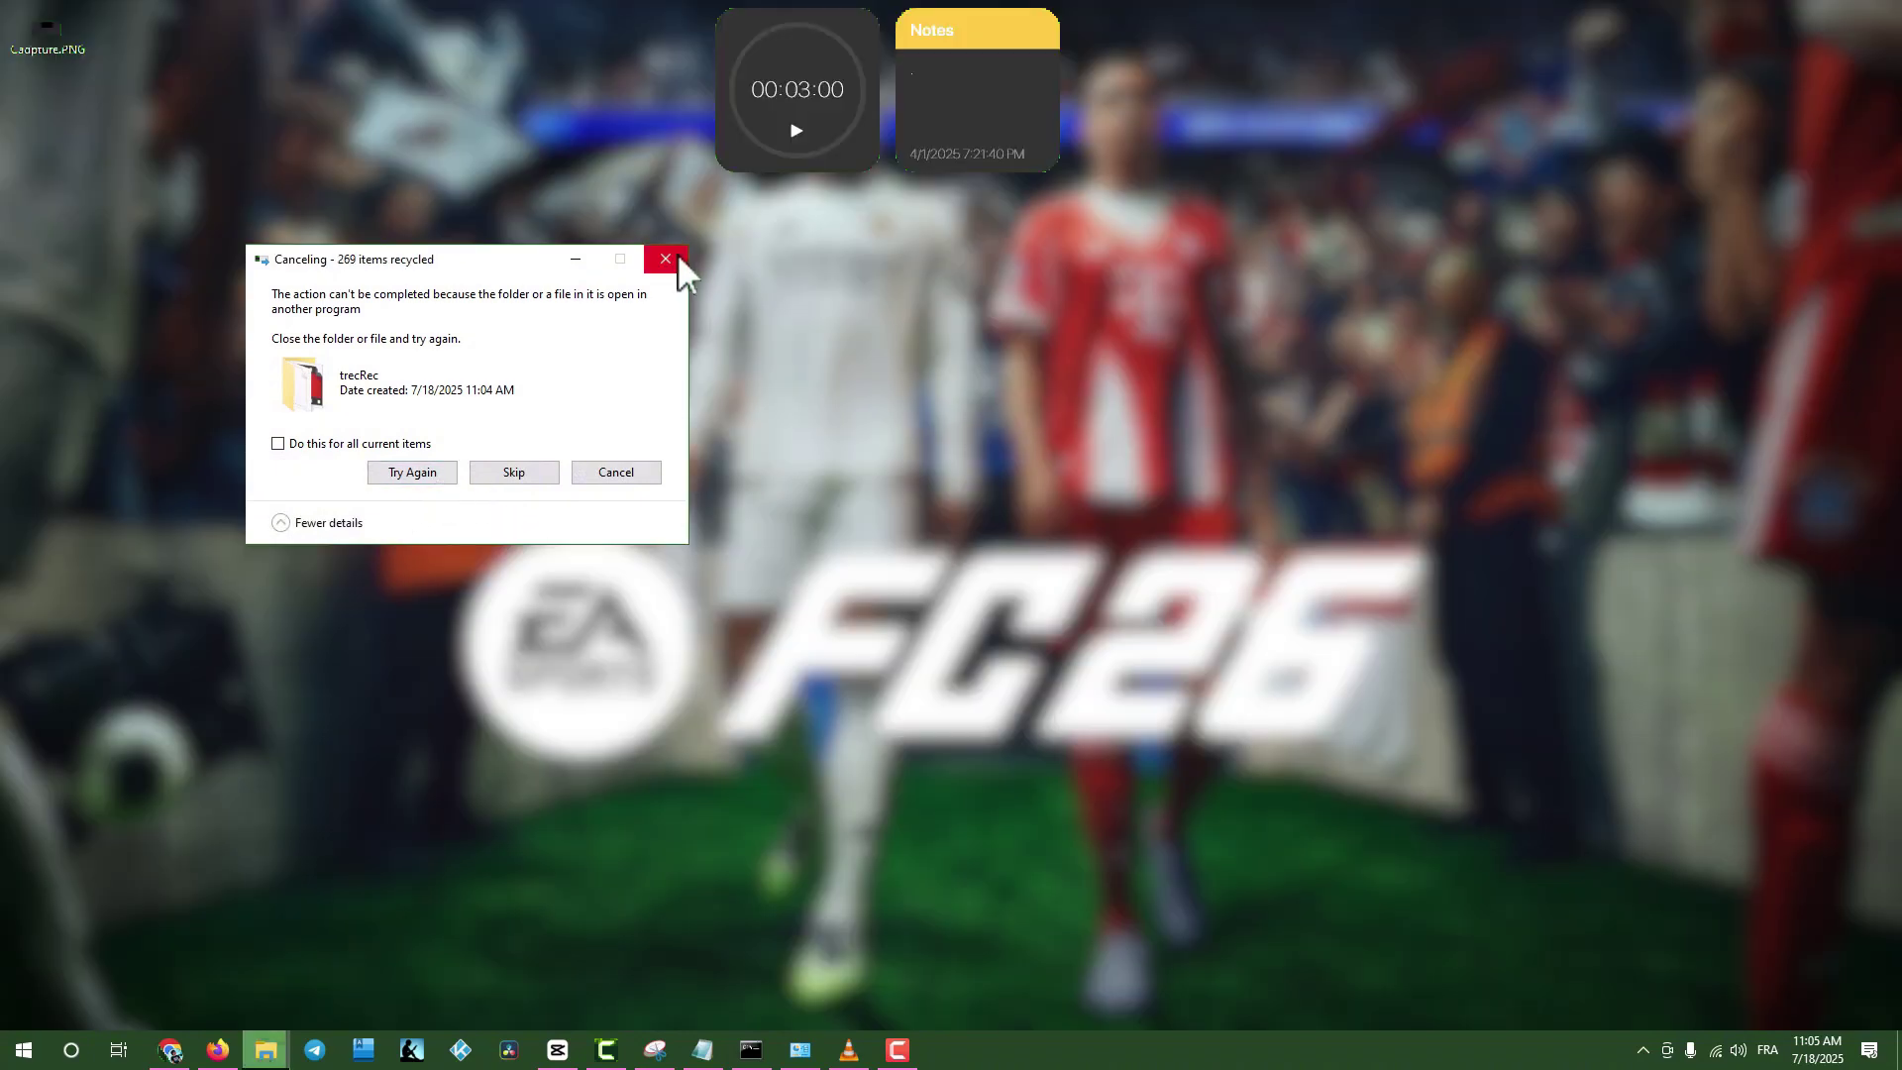
left_click(665, 259)
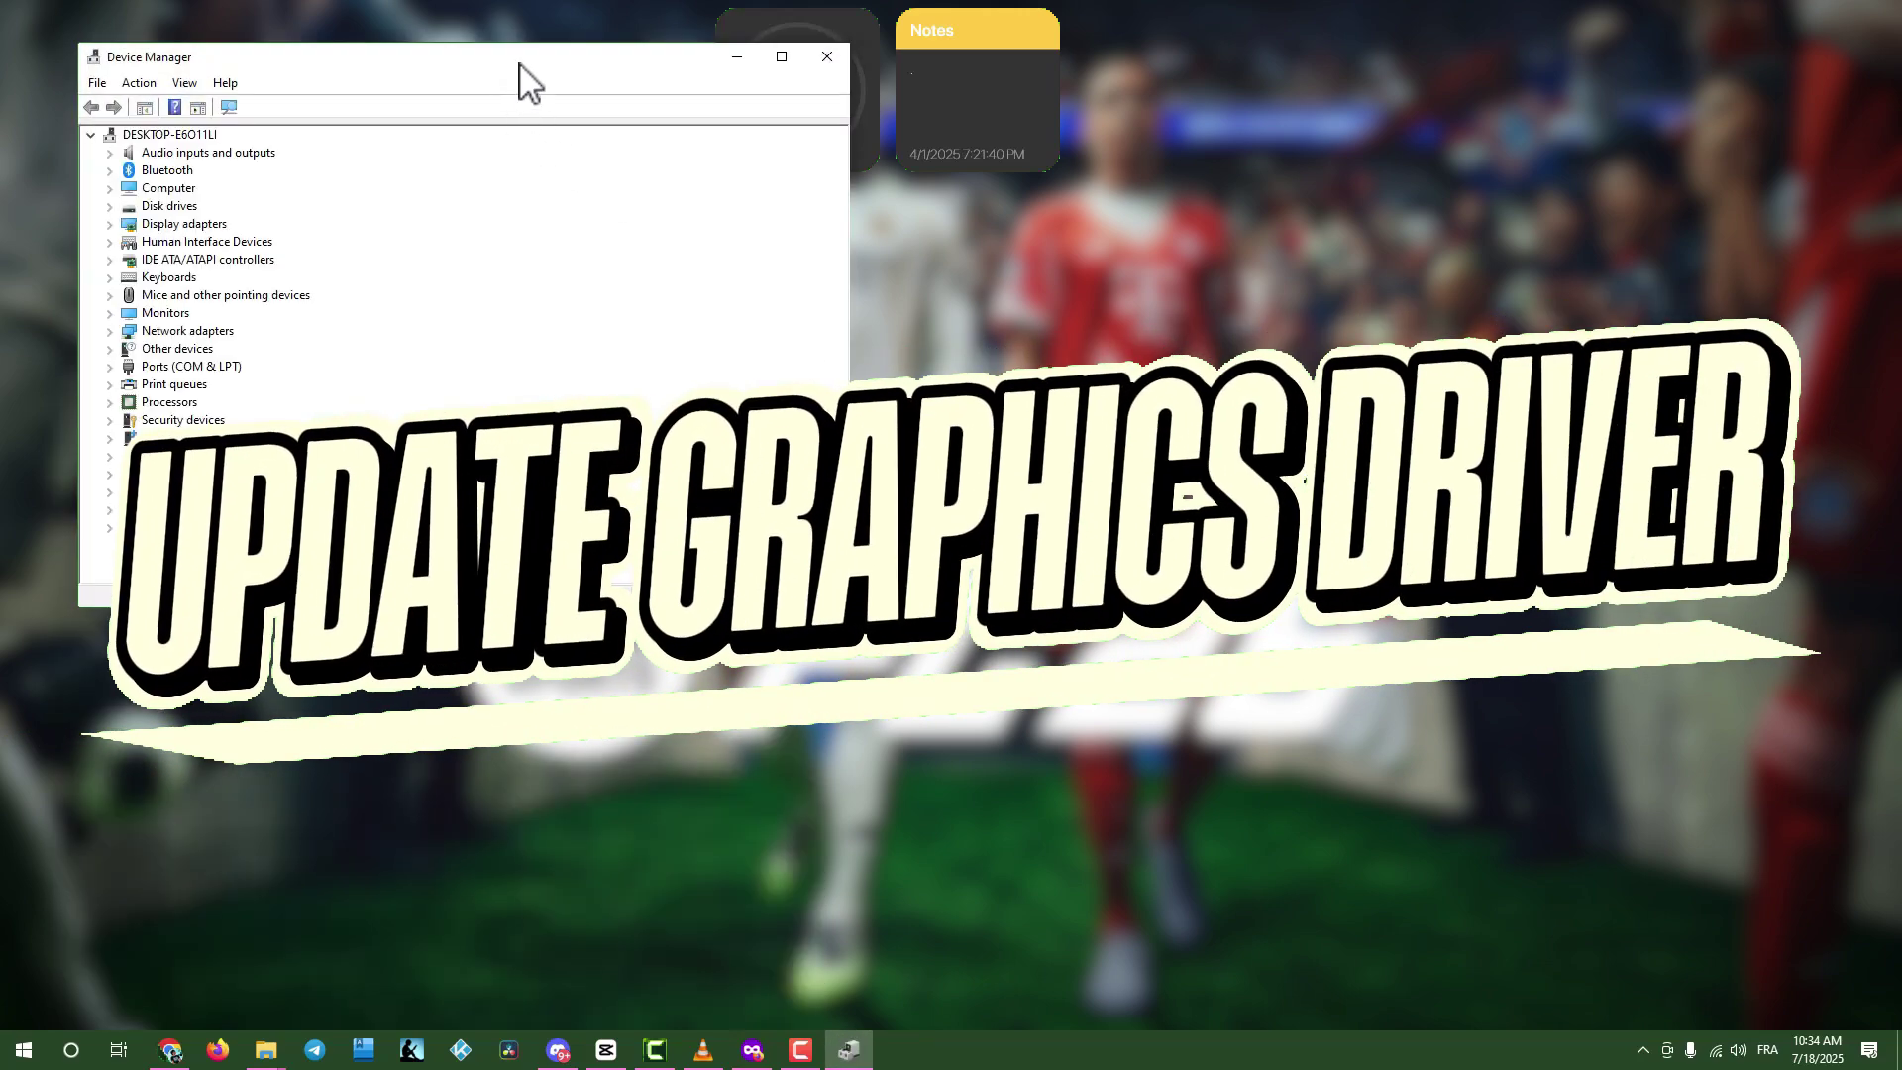
Update the NVIDIA GeForce RTX 4060 driver under Display adapters; best driver already installed.
left_click_drag(521, 68, 1011, 223)
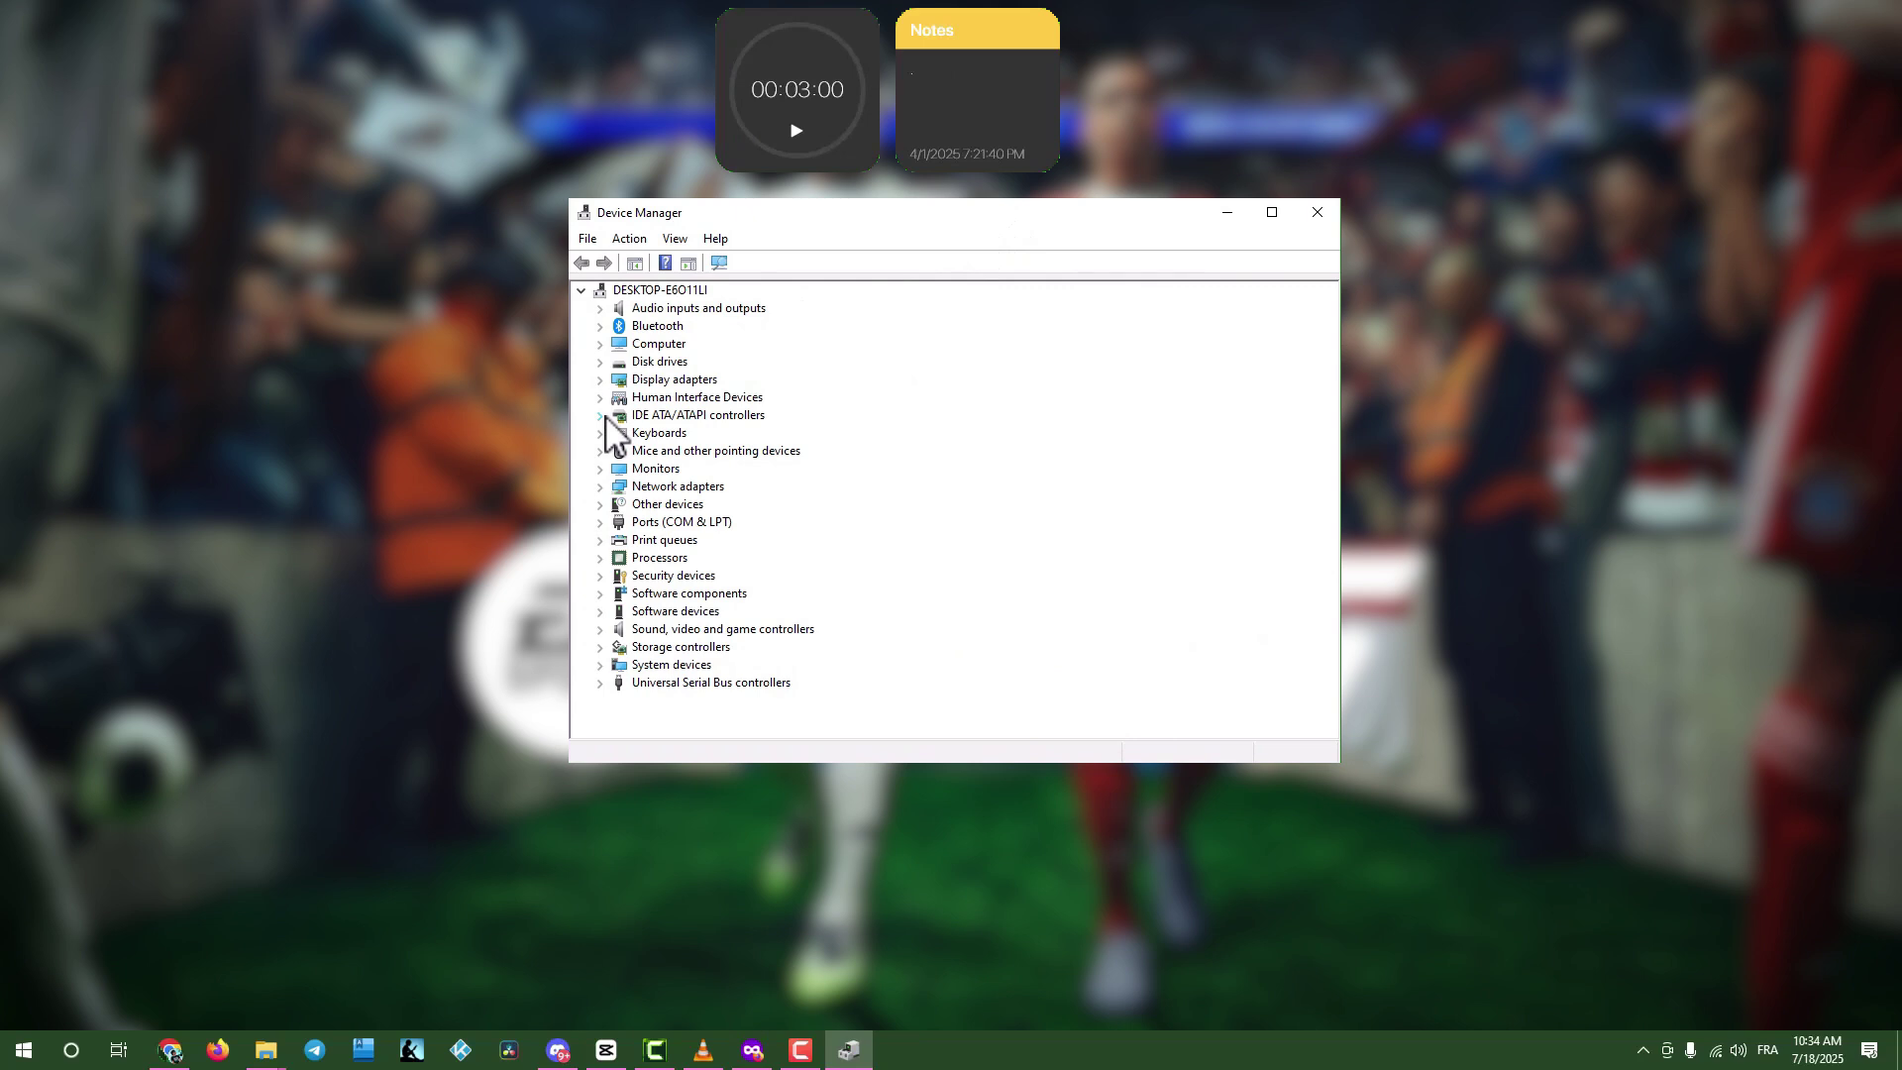
left_click(599, 380)
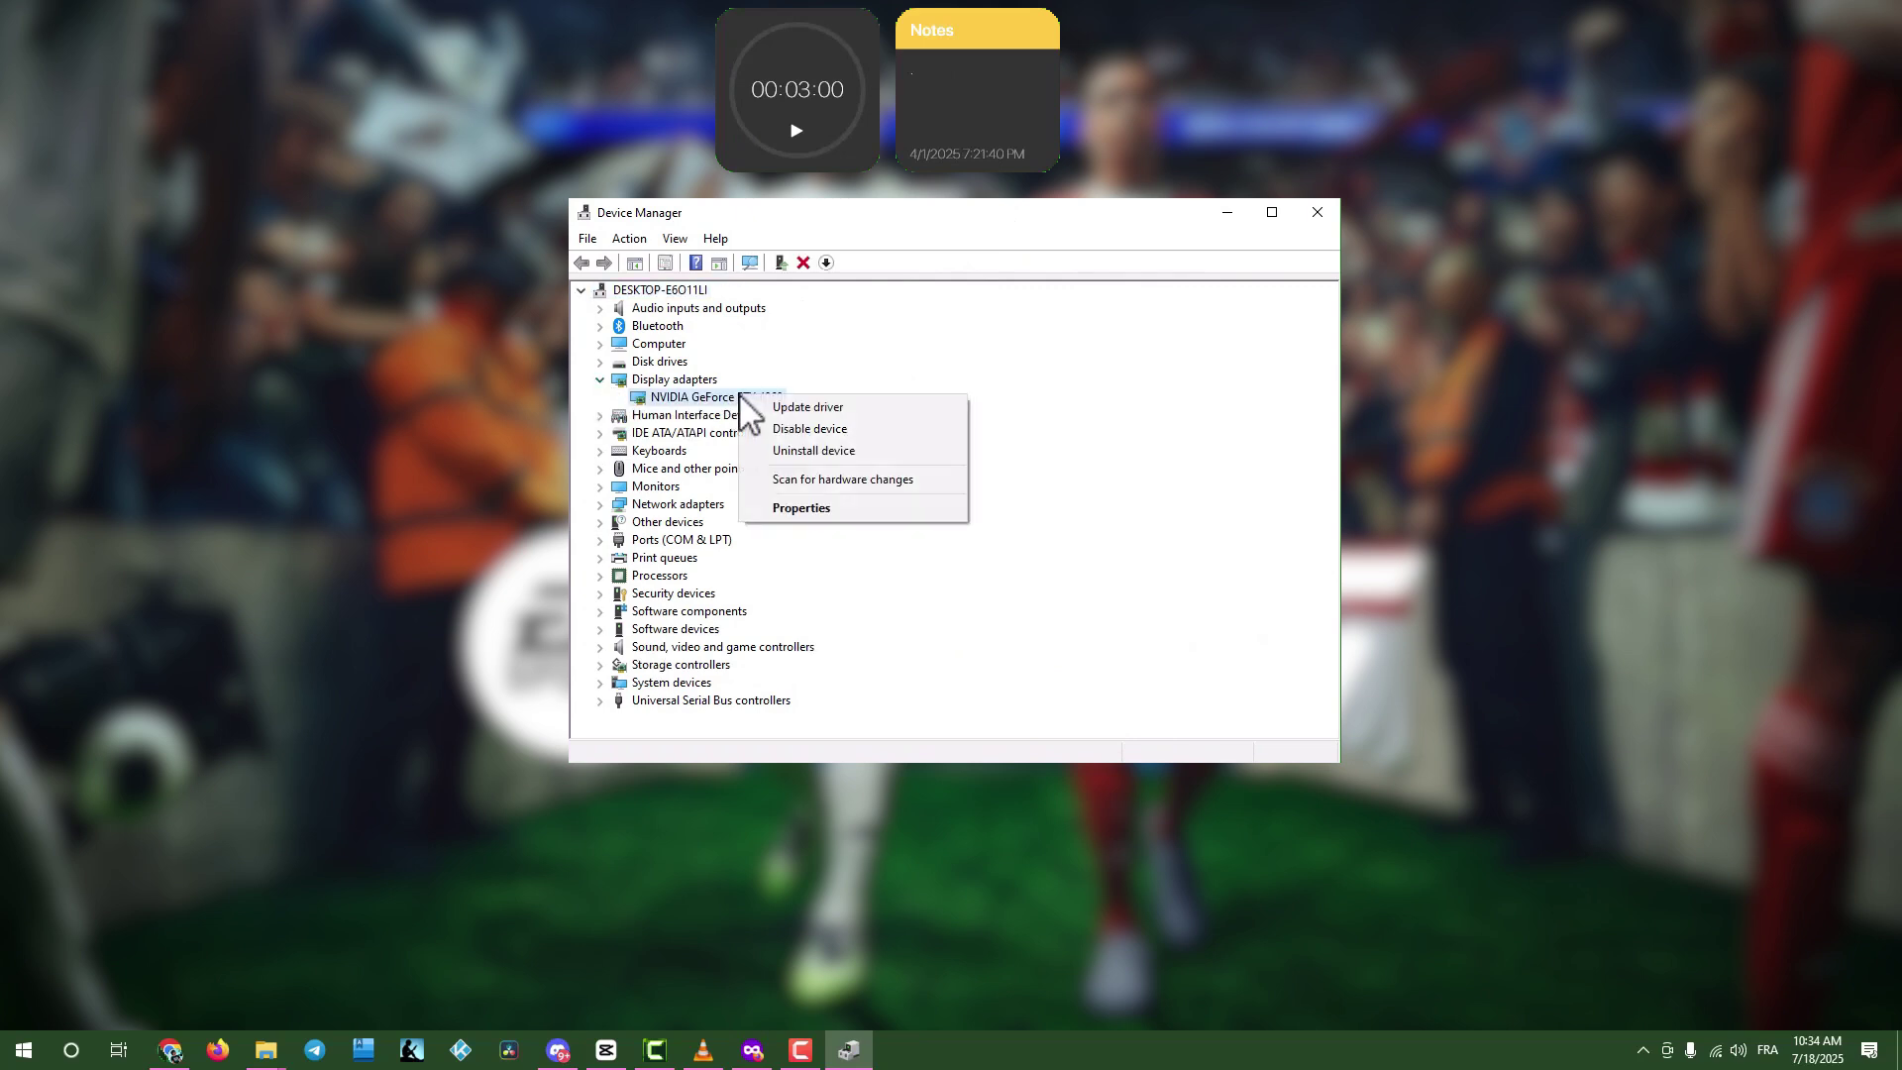
left_click(805, 409)
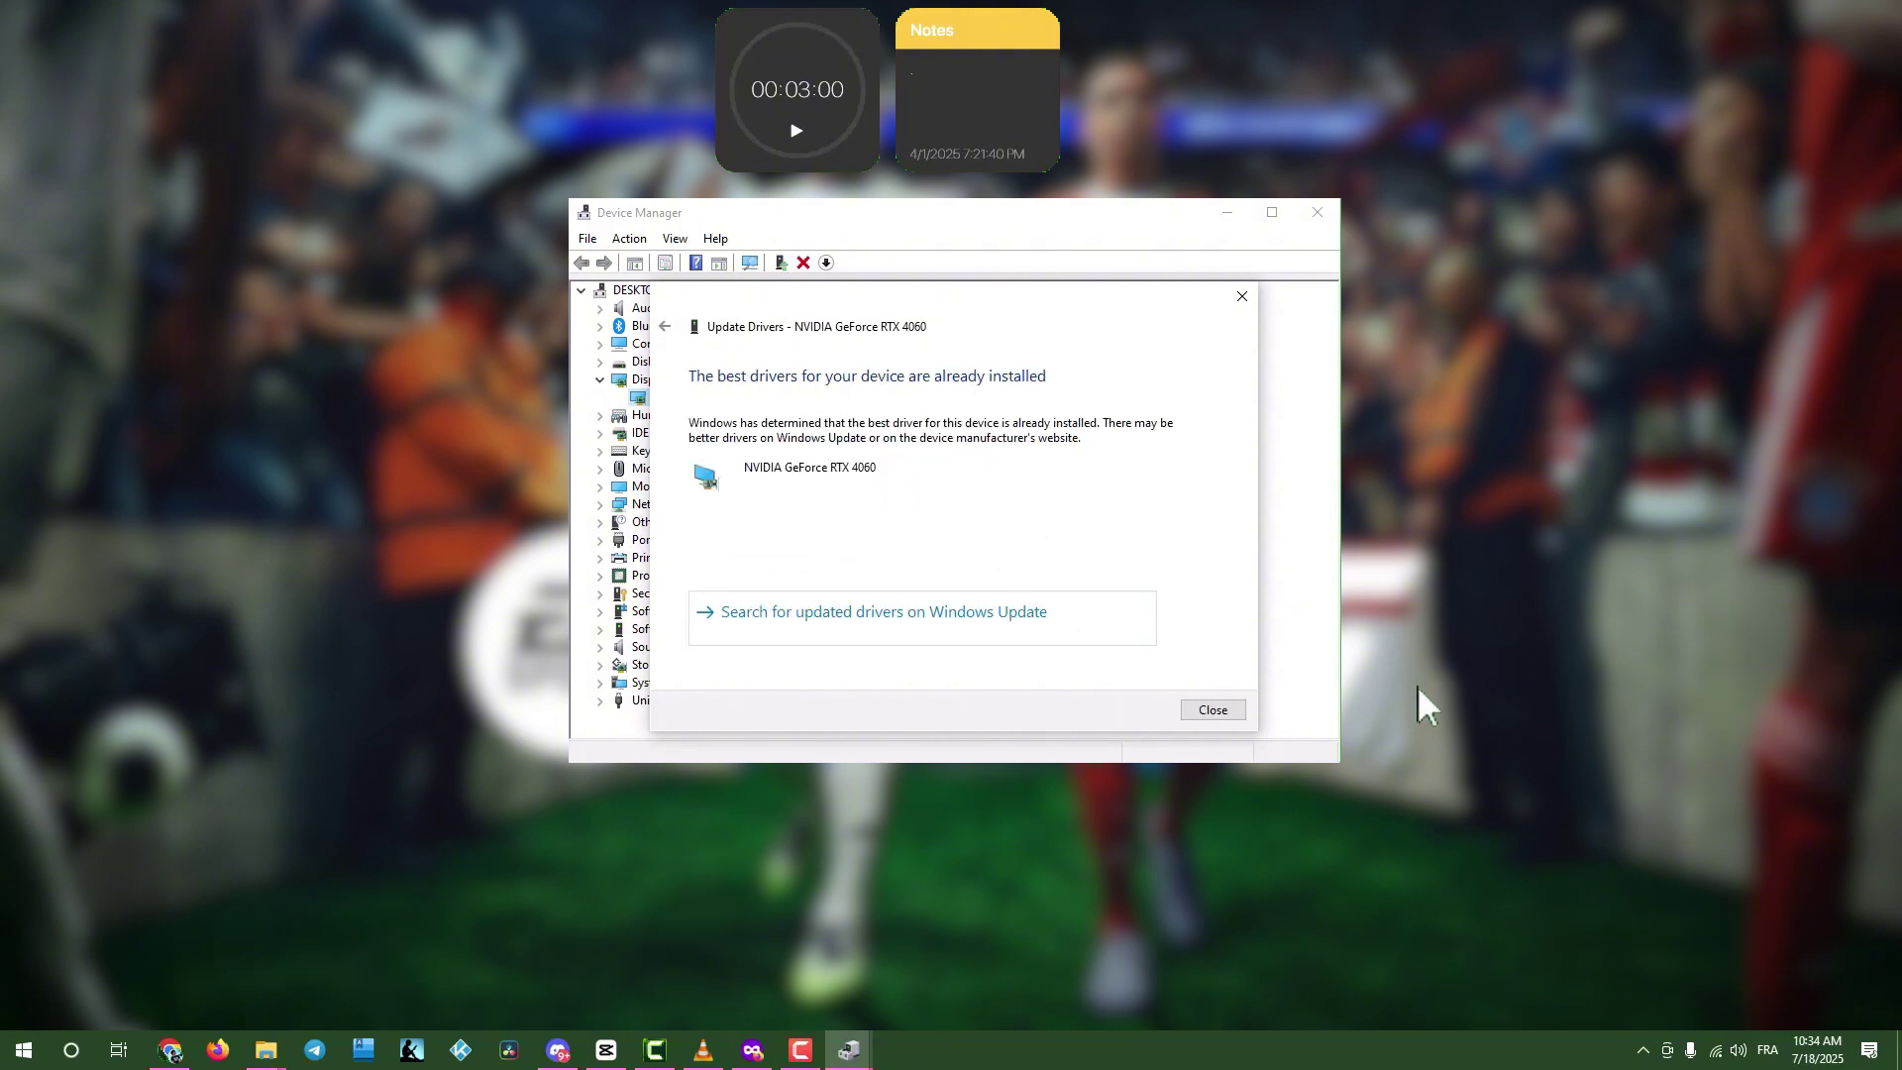
left_click(1207, 713)
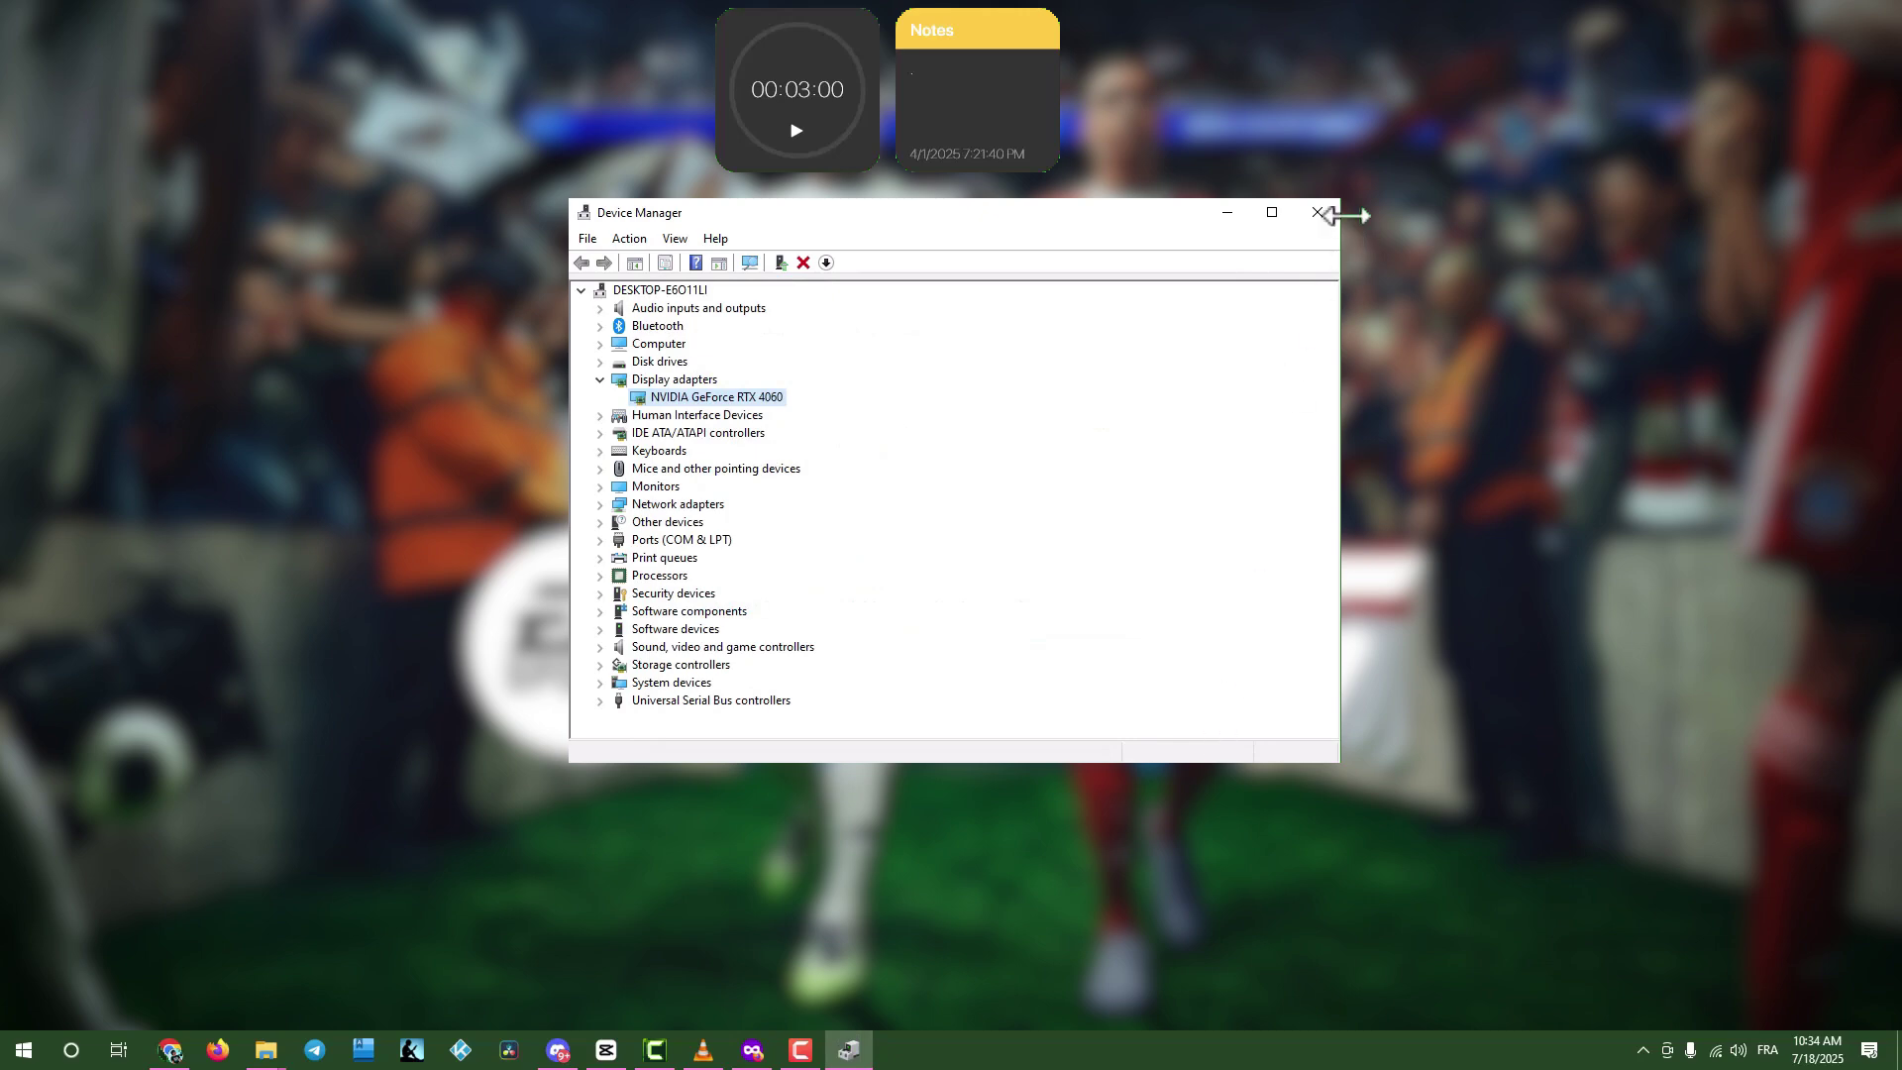
left_click(1319, 213)
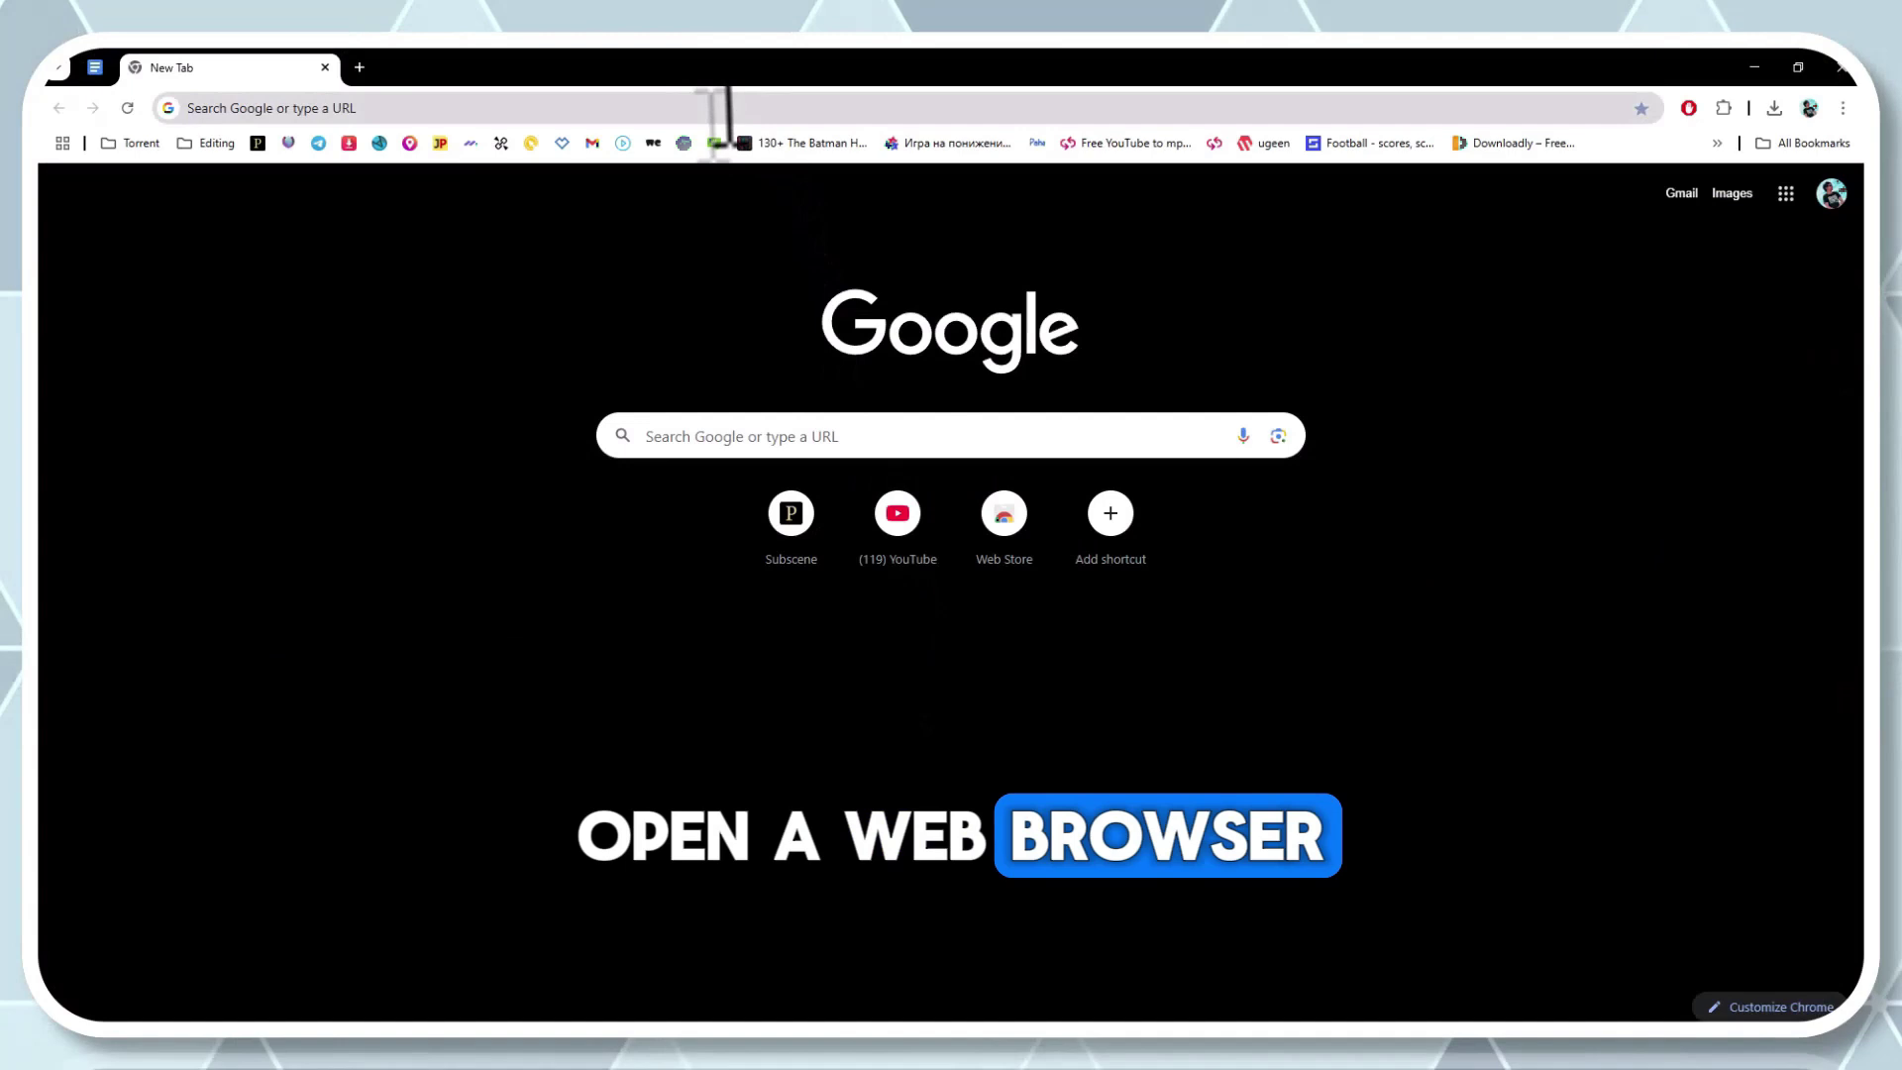
Search nvidia geforce experience download, install the NVIDIA App and view its Drivers page.
left_click(727, 115)
type("nvidia ")
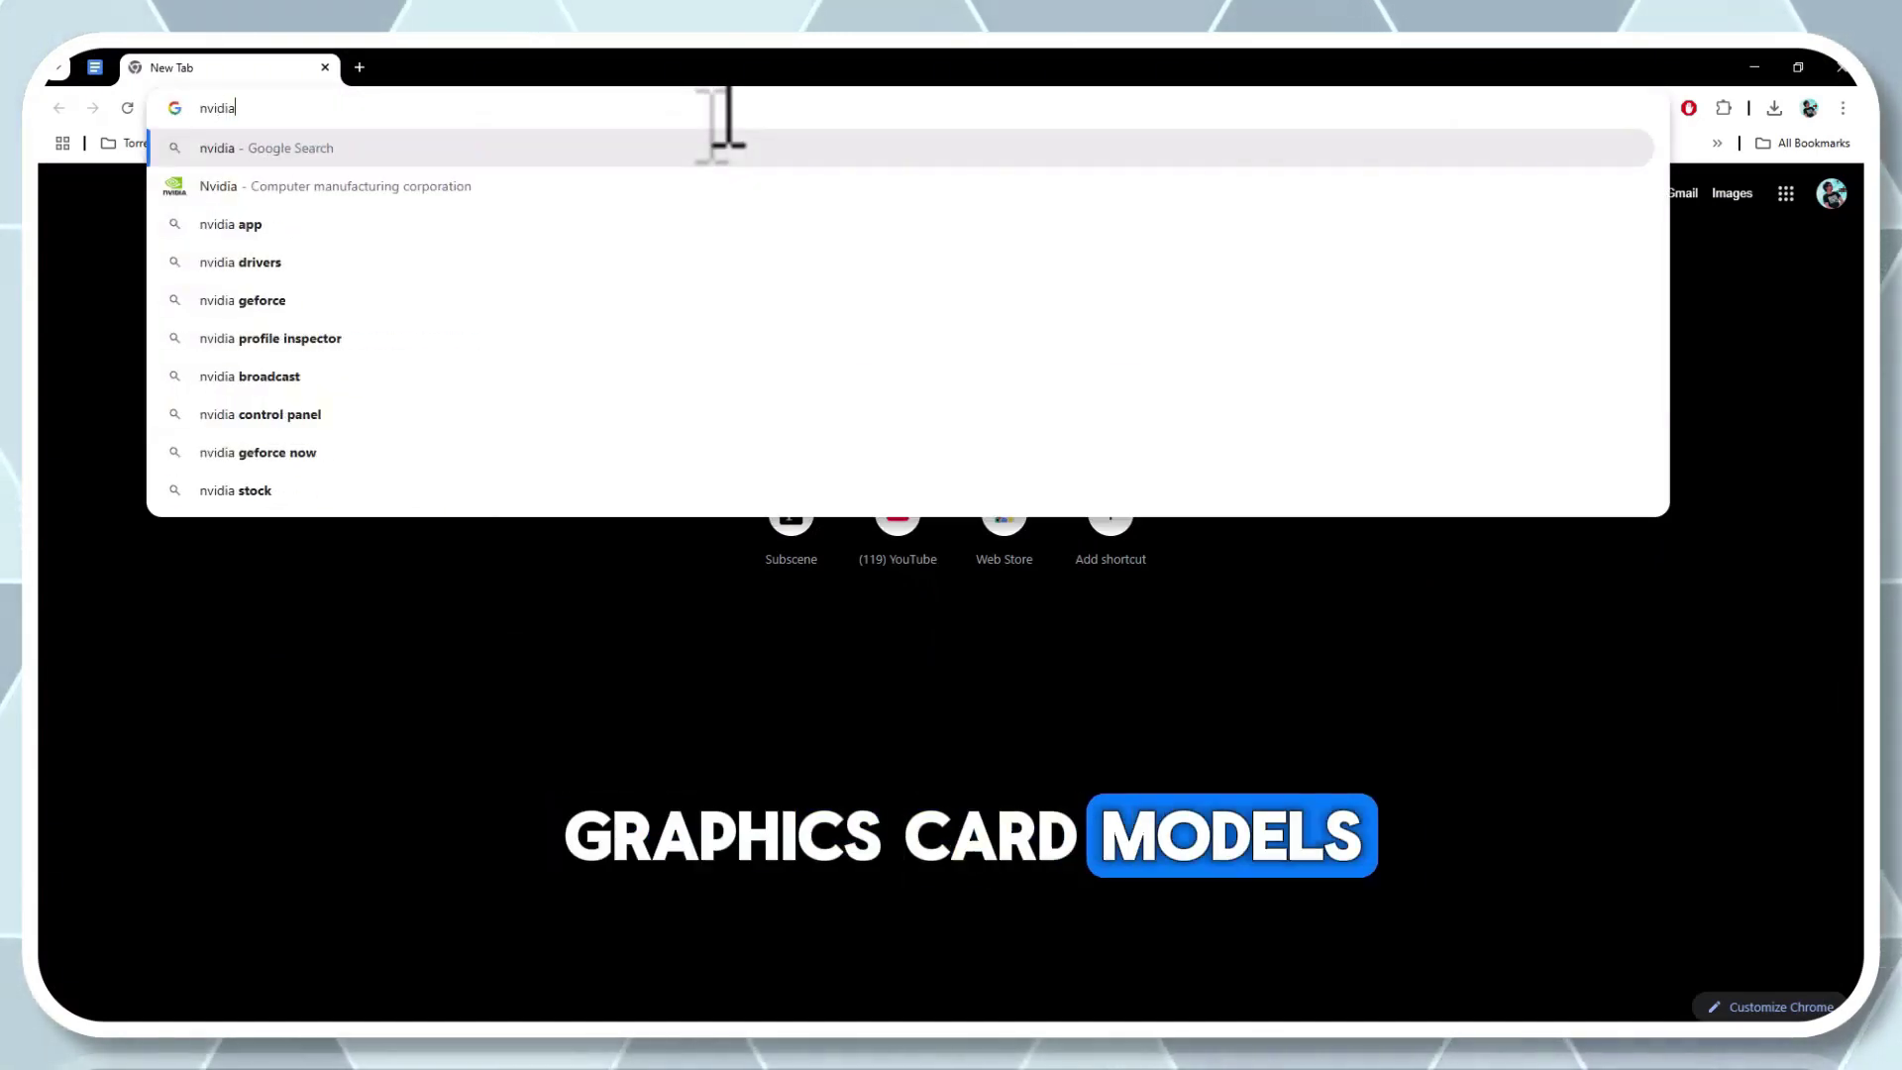
type("f")
key("BackSpace")
type("ge")
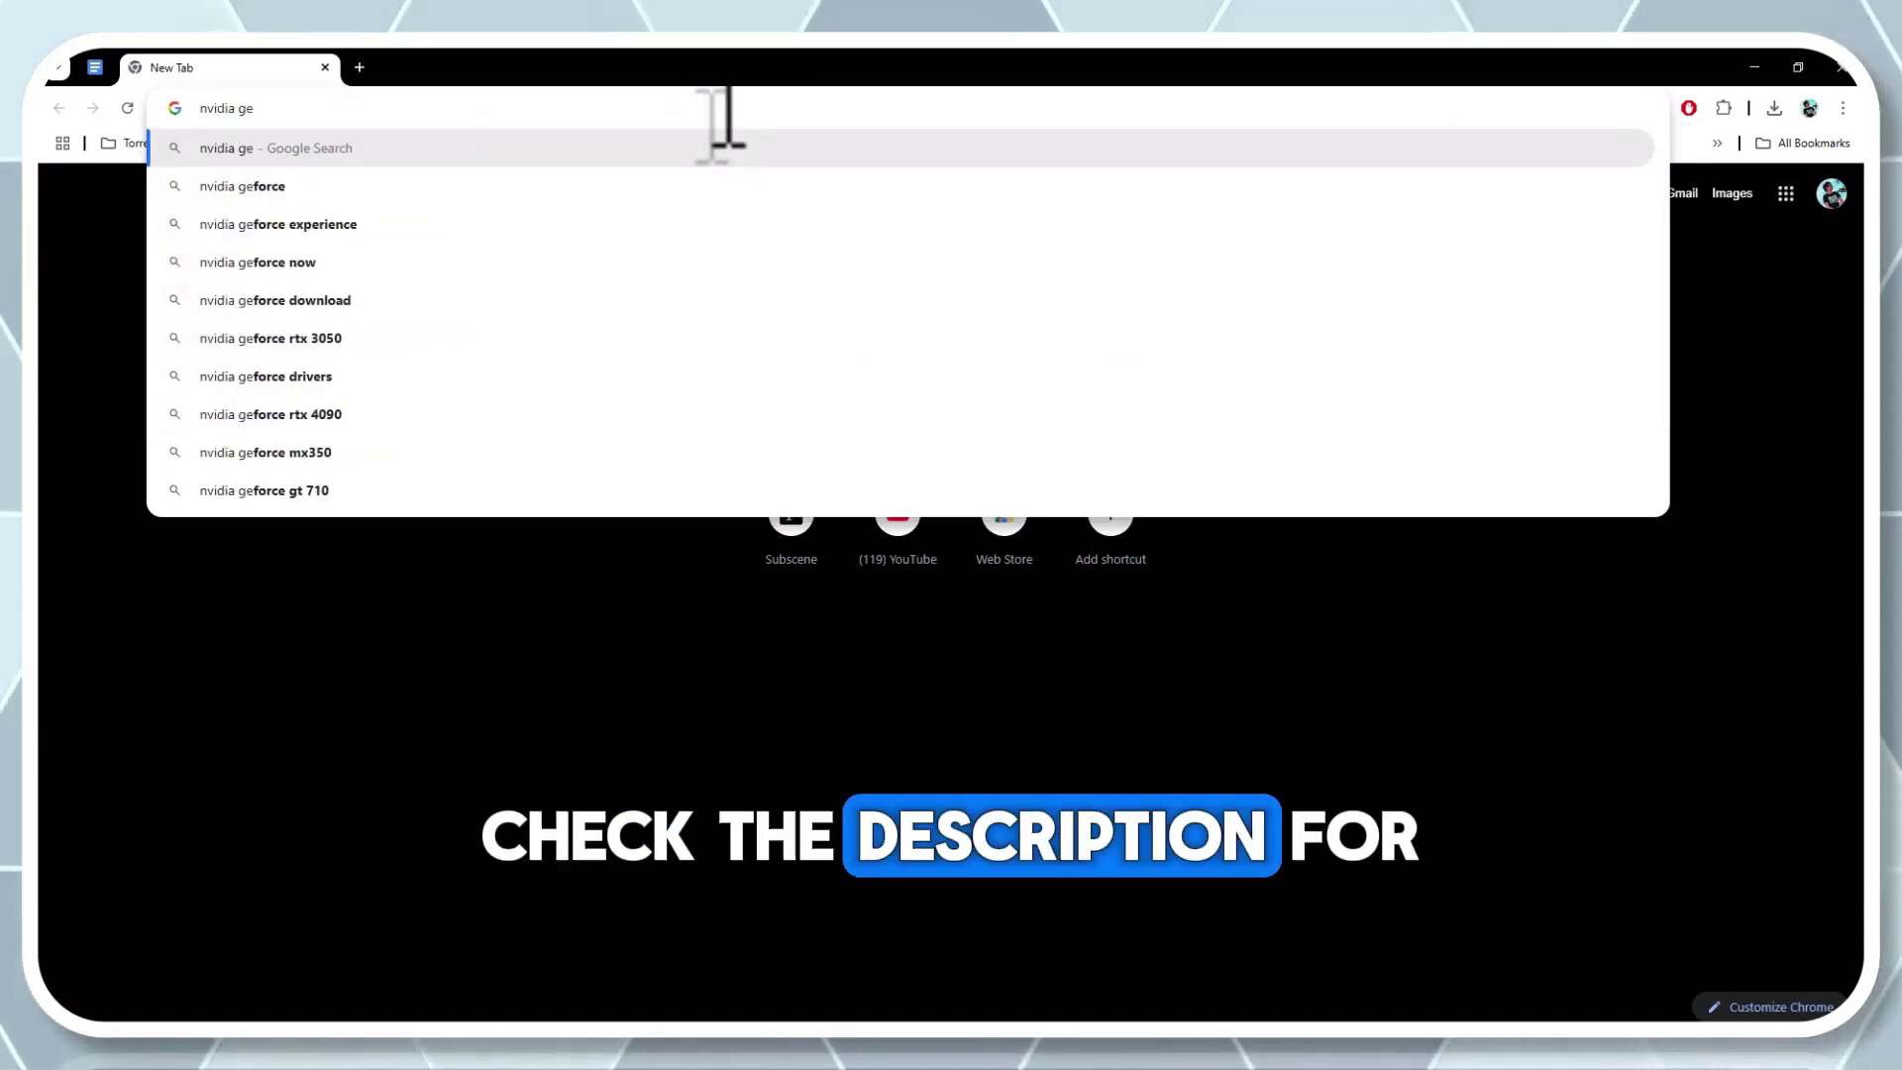
type("force experience")
key("Down")
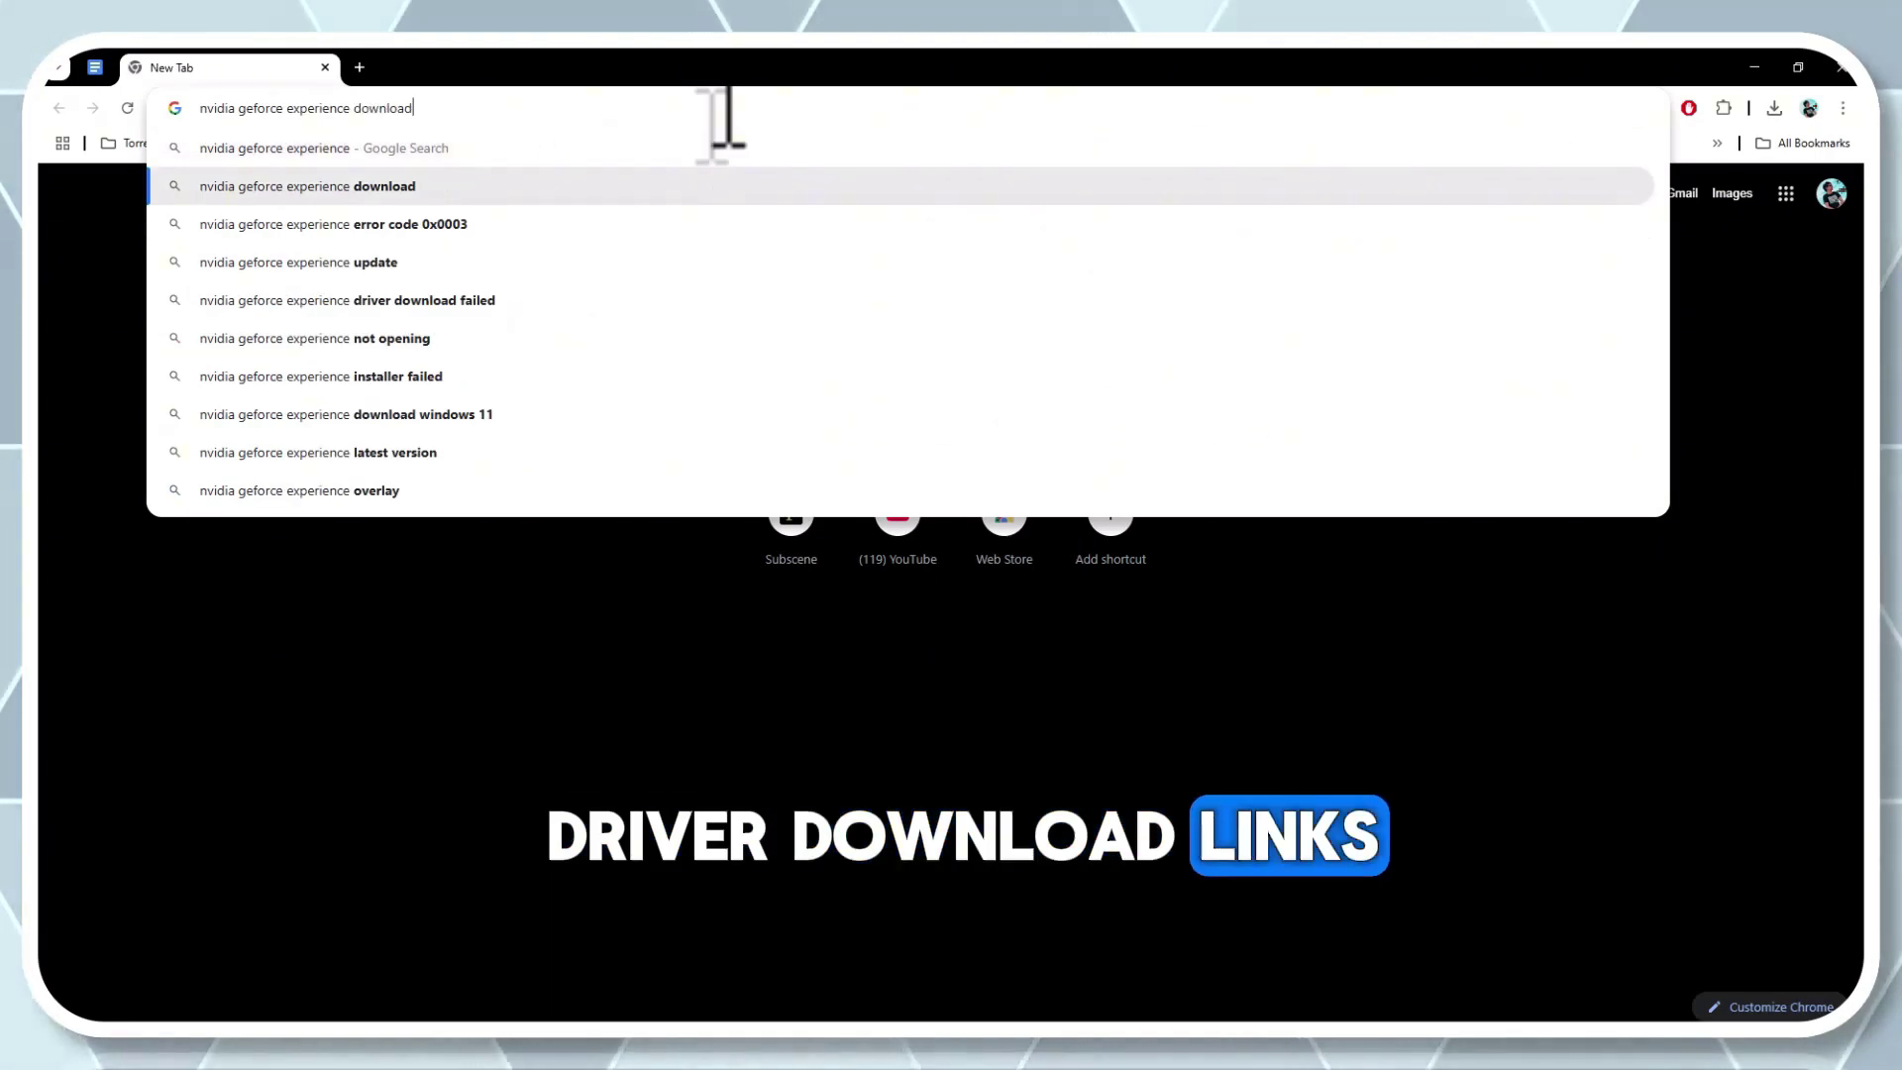
key("Return")
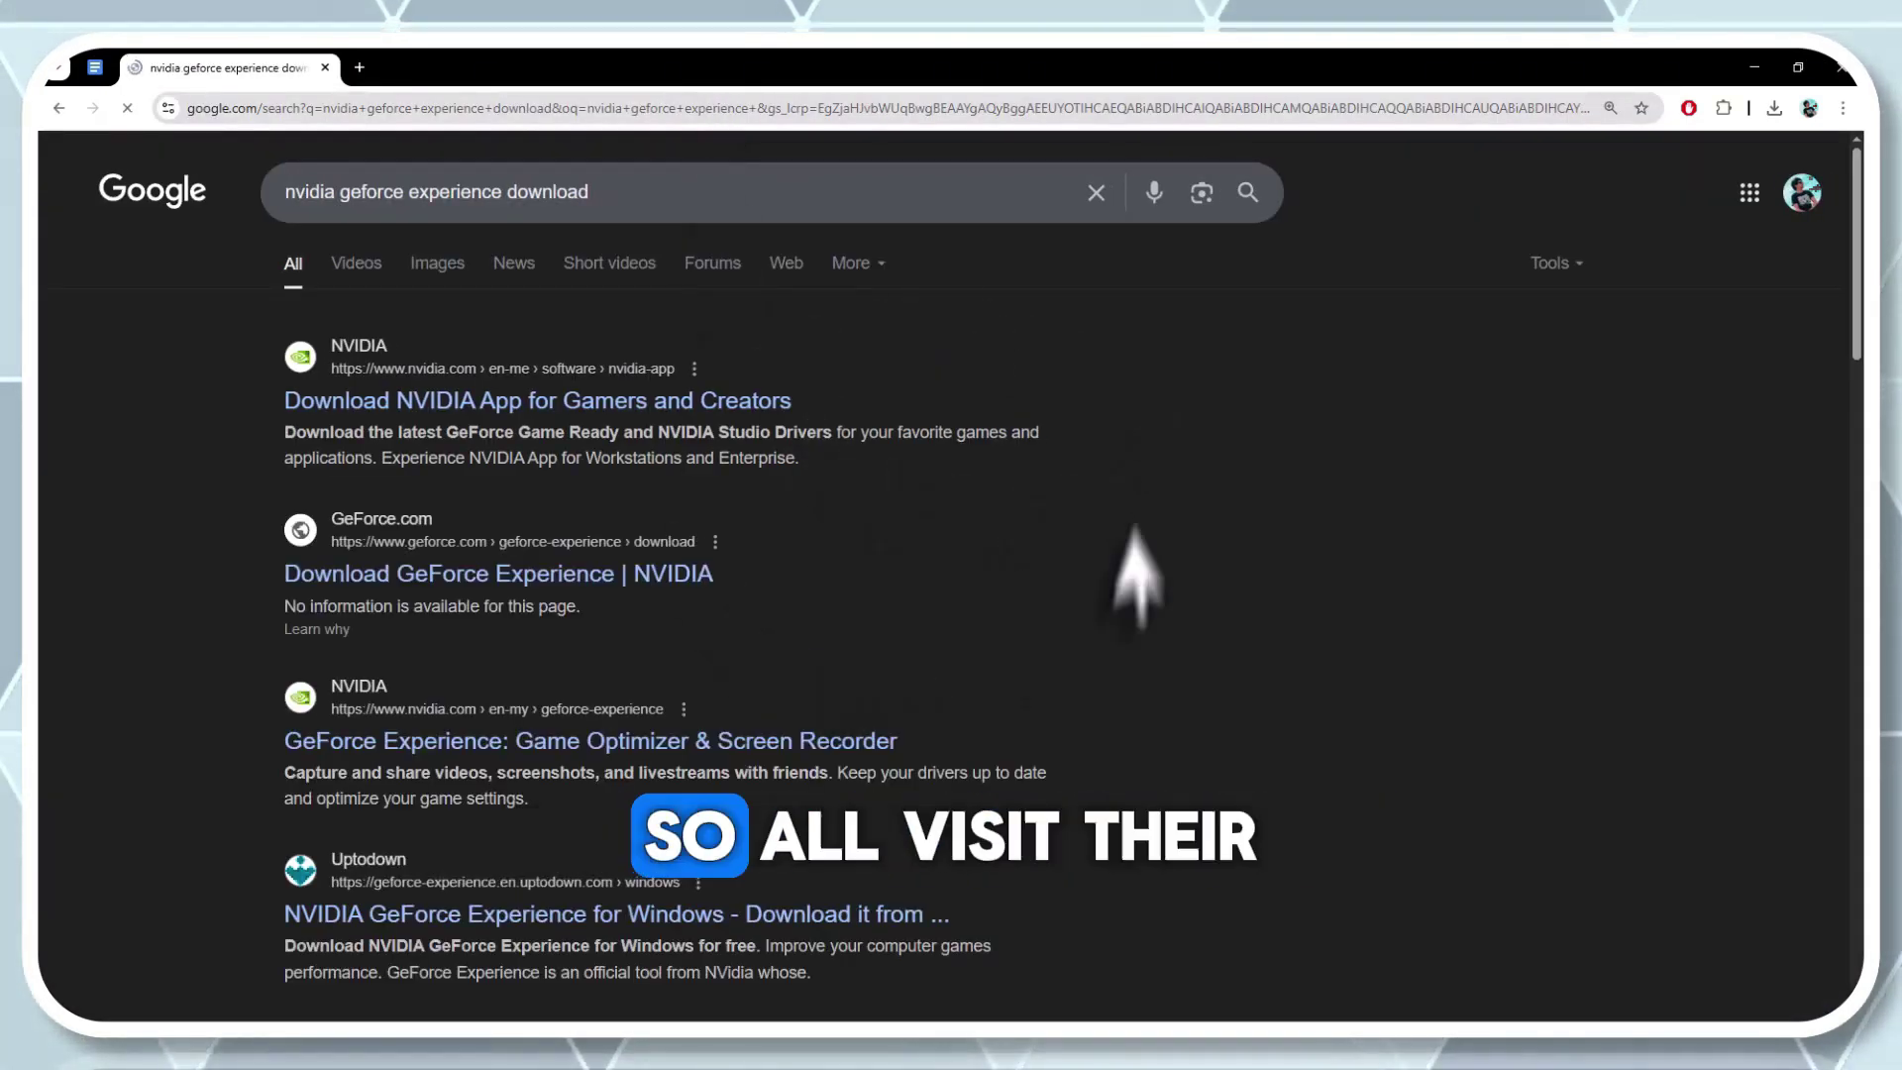
left_click(743, 405)
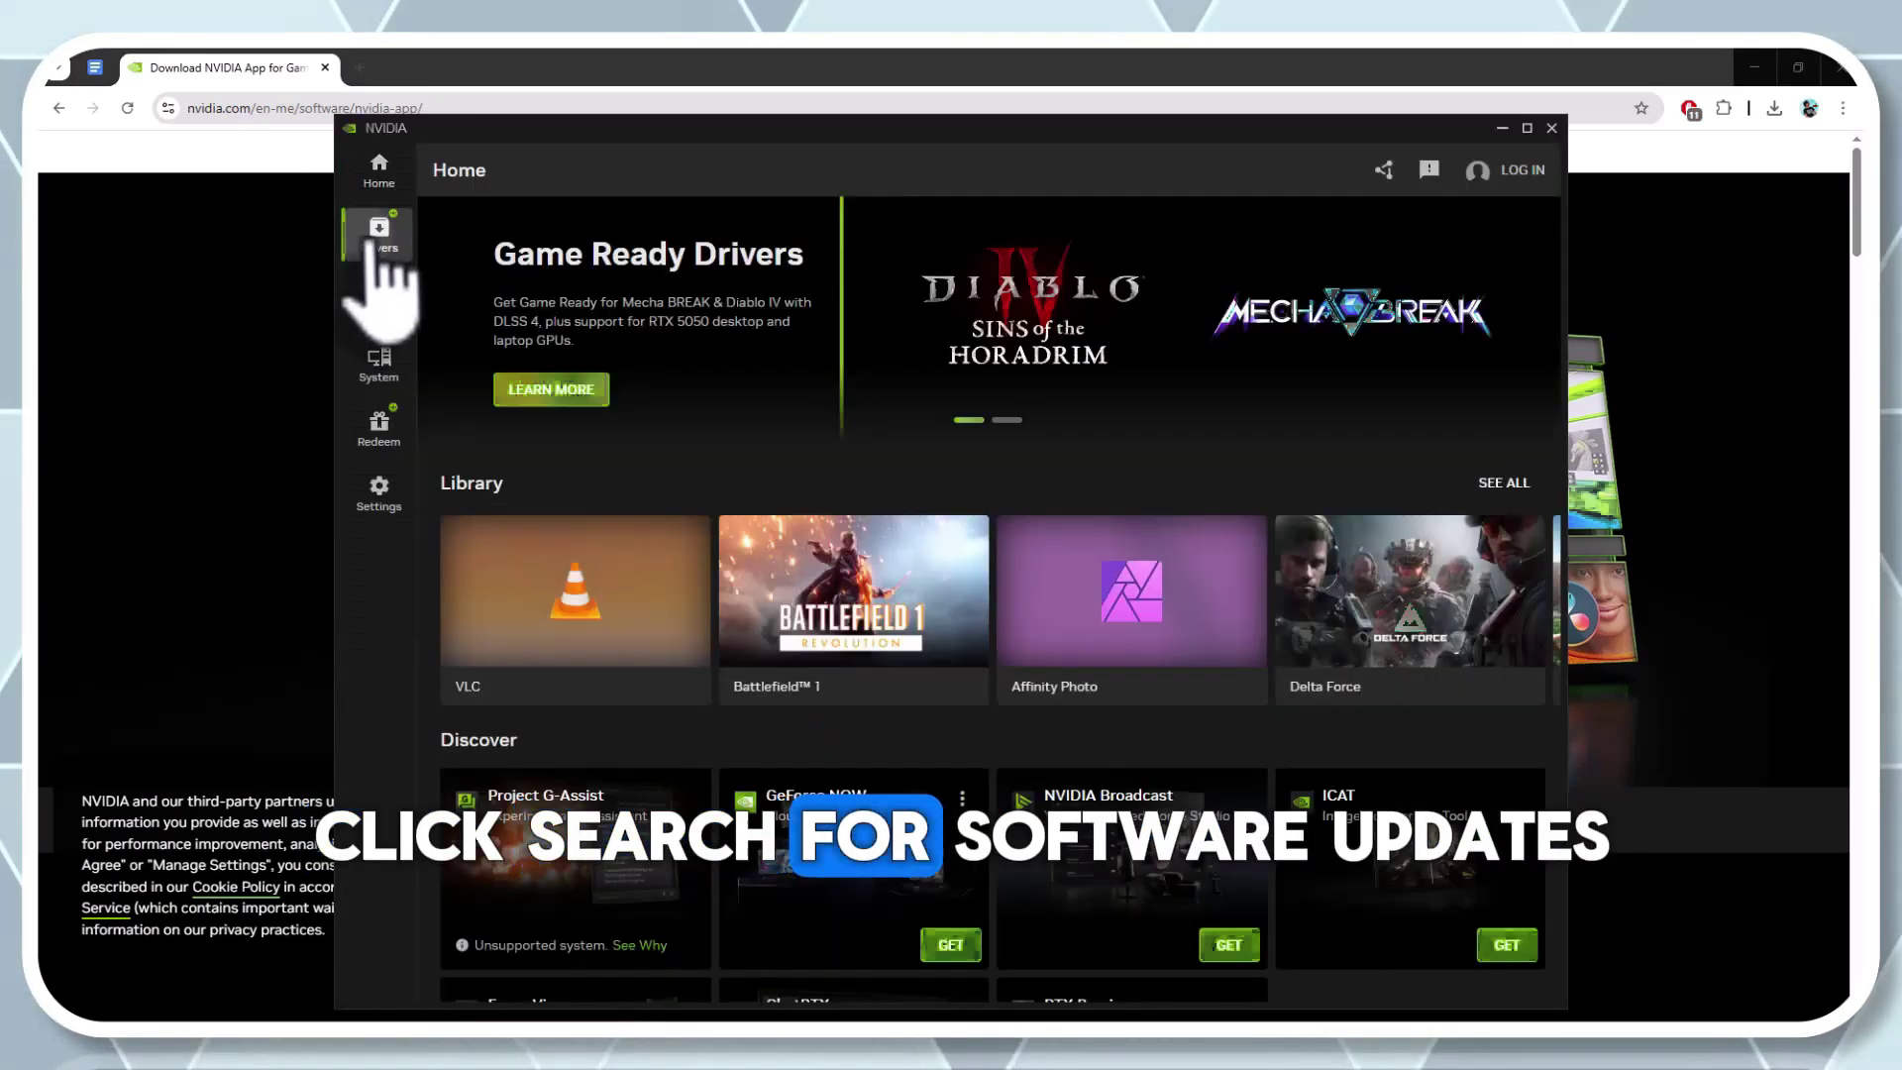
left_click(377, 234)
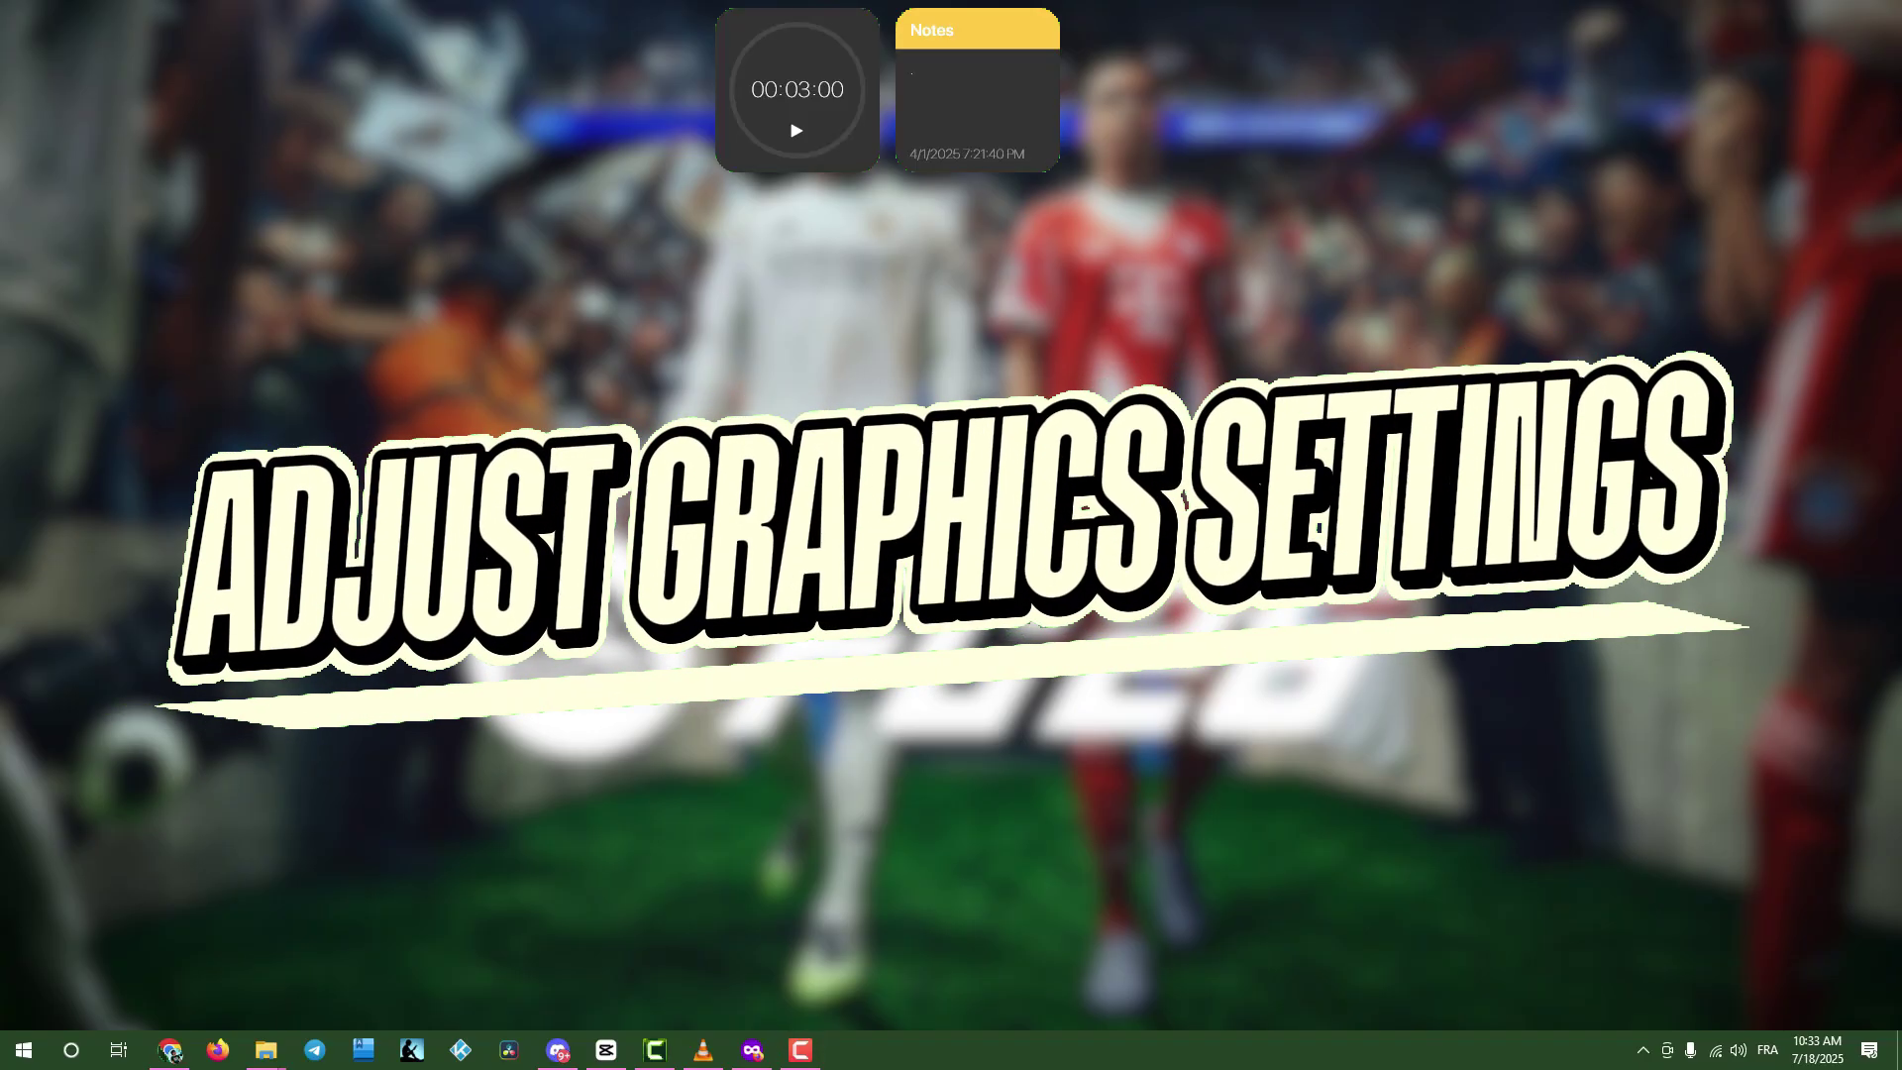
In Graphics settings, save game.exe's preference as High performance on the GeForce RTX 4060.
key("super")
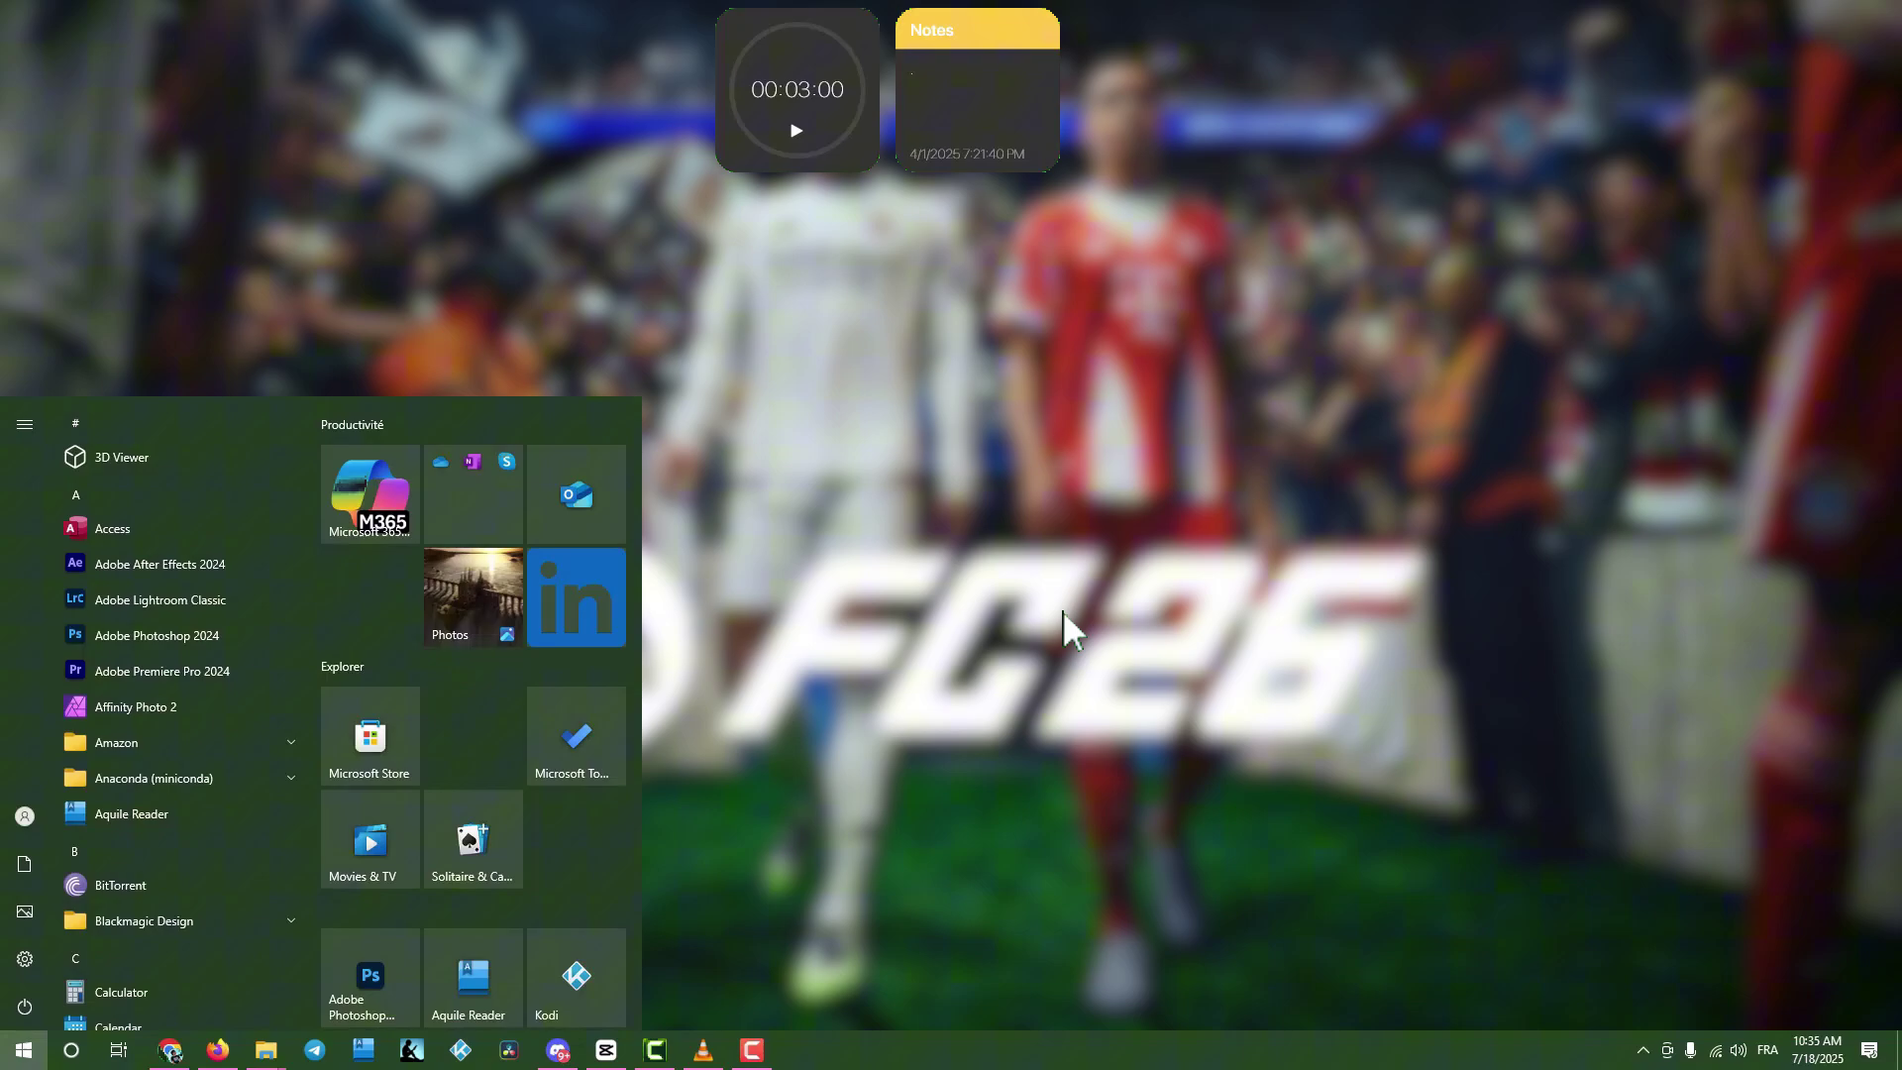
type("graphics")
key("Return")
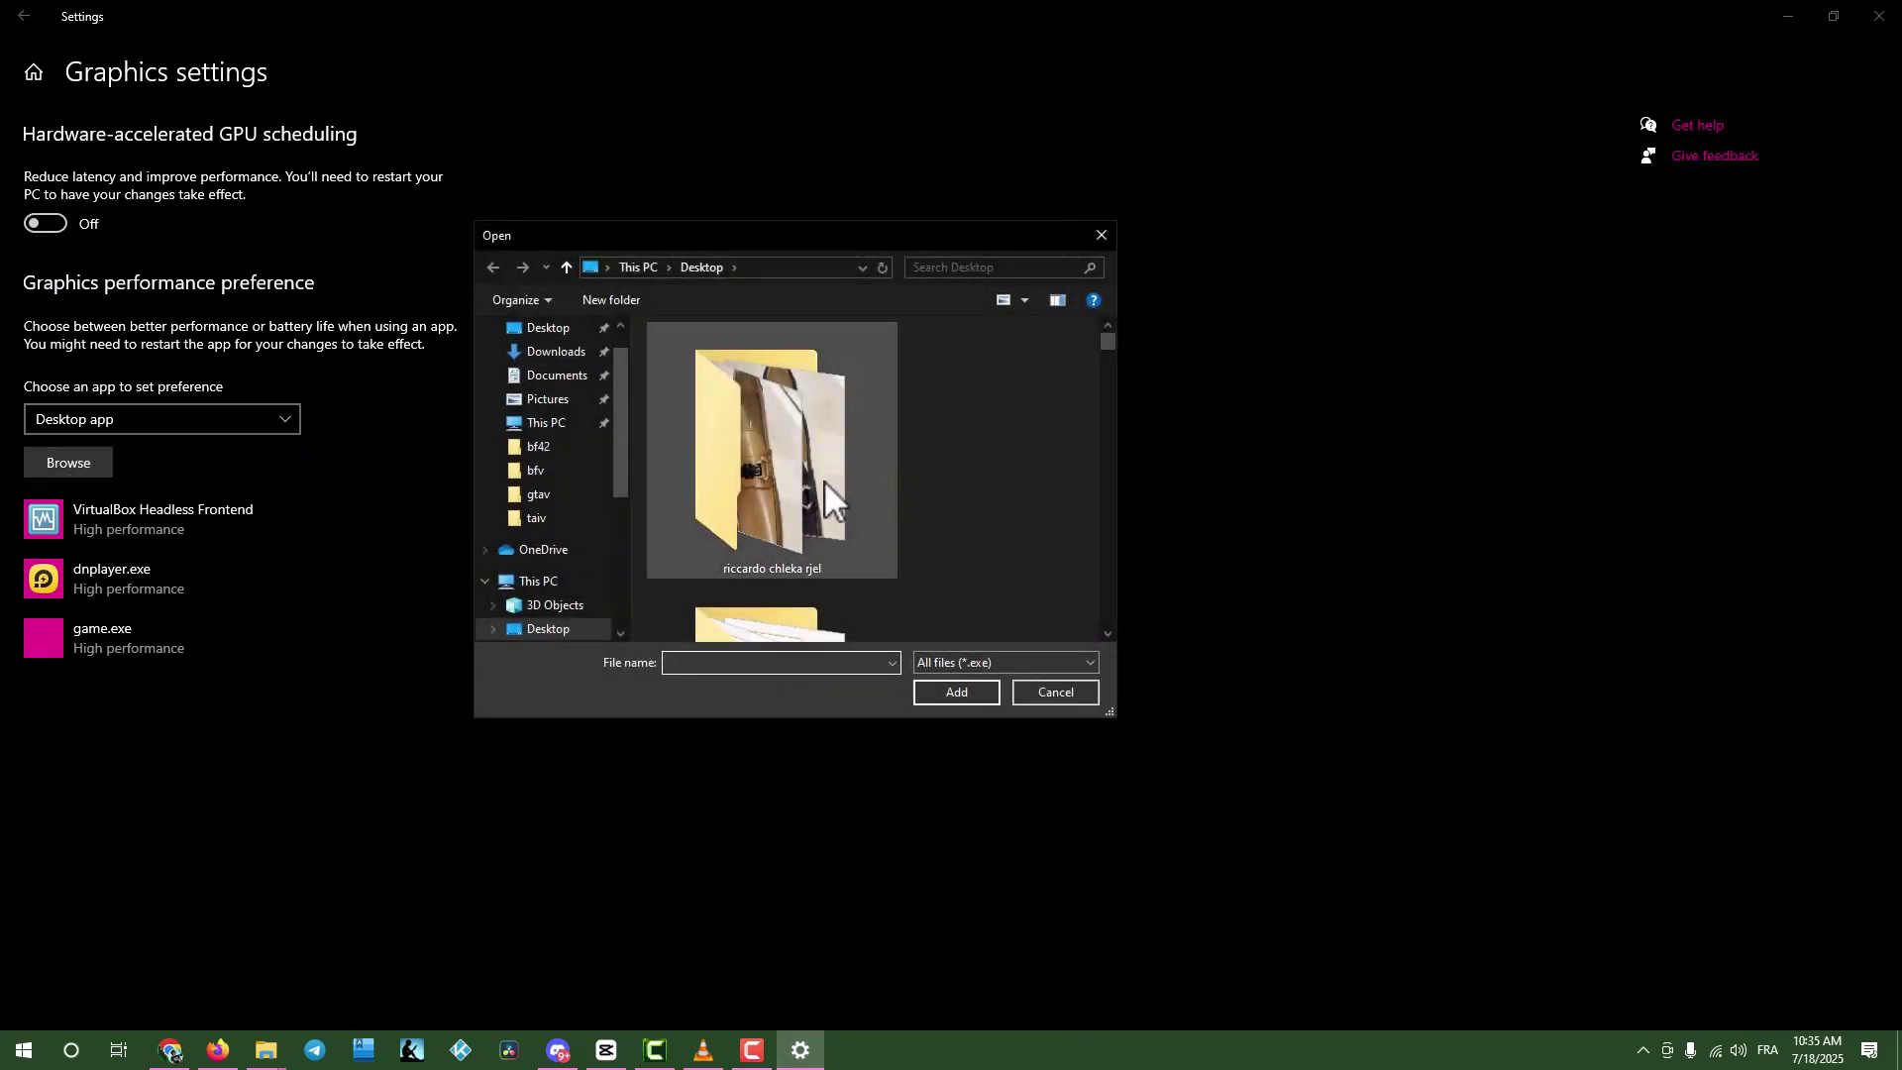
left_click(1089, 243)
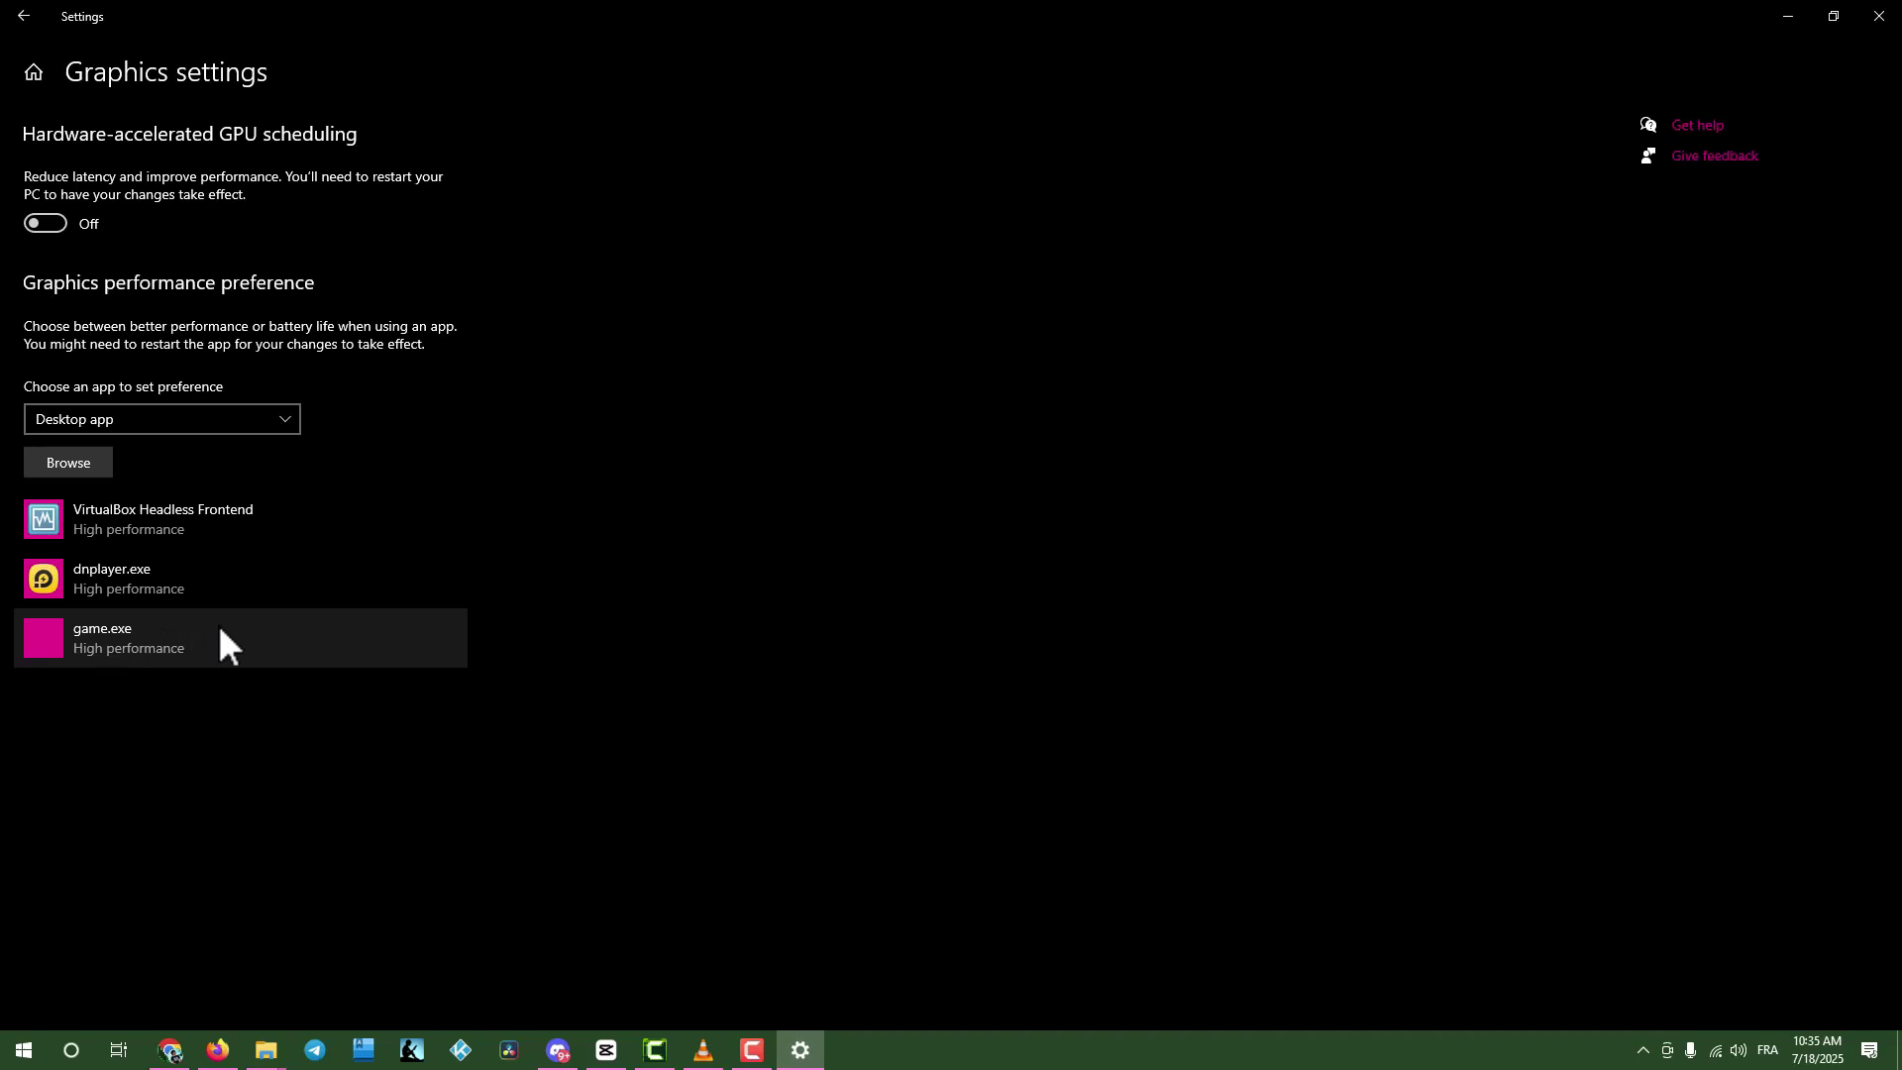
left_click(231, 647)
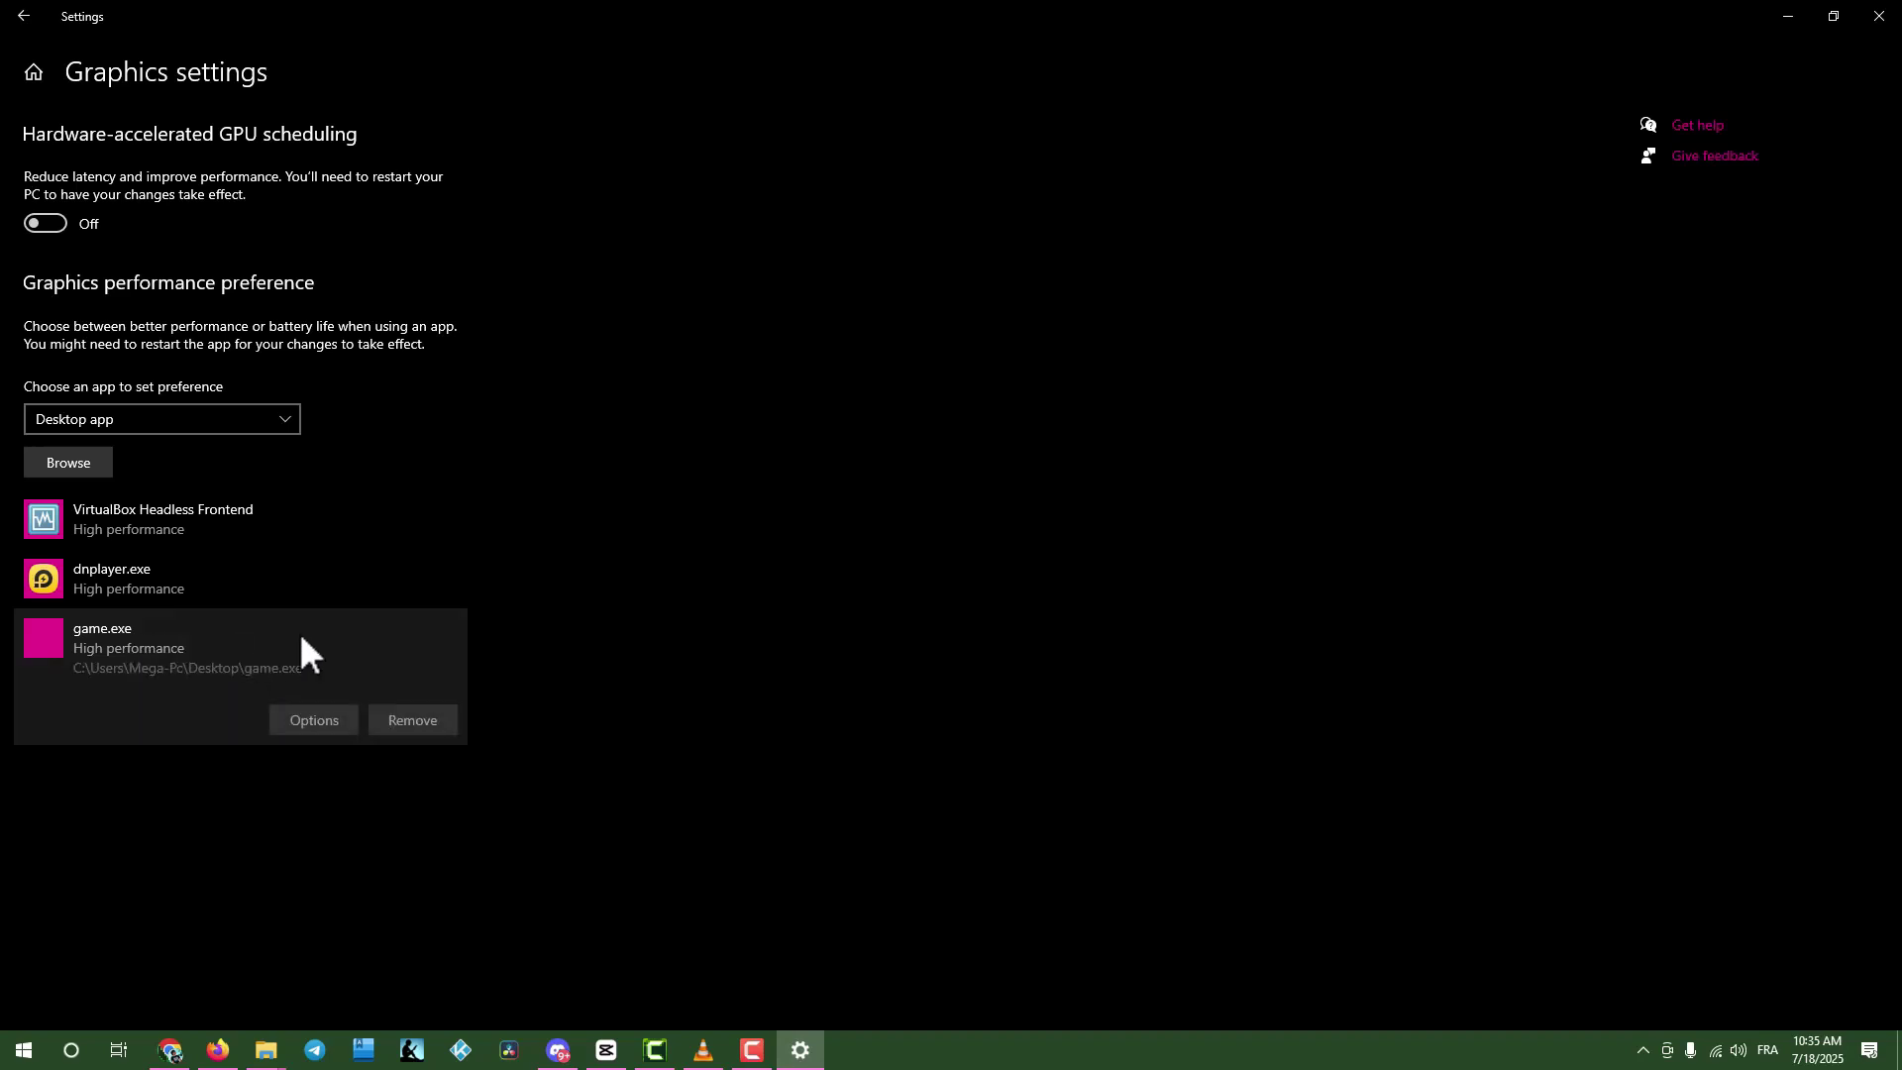
left_click(314, 722)
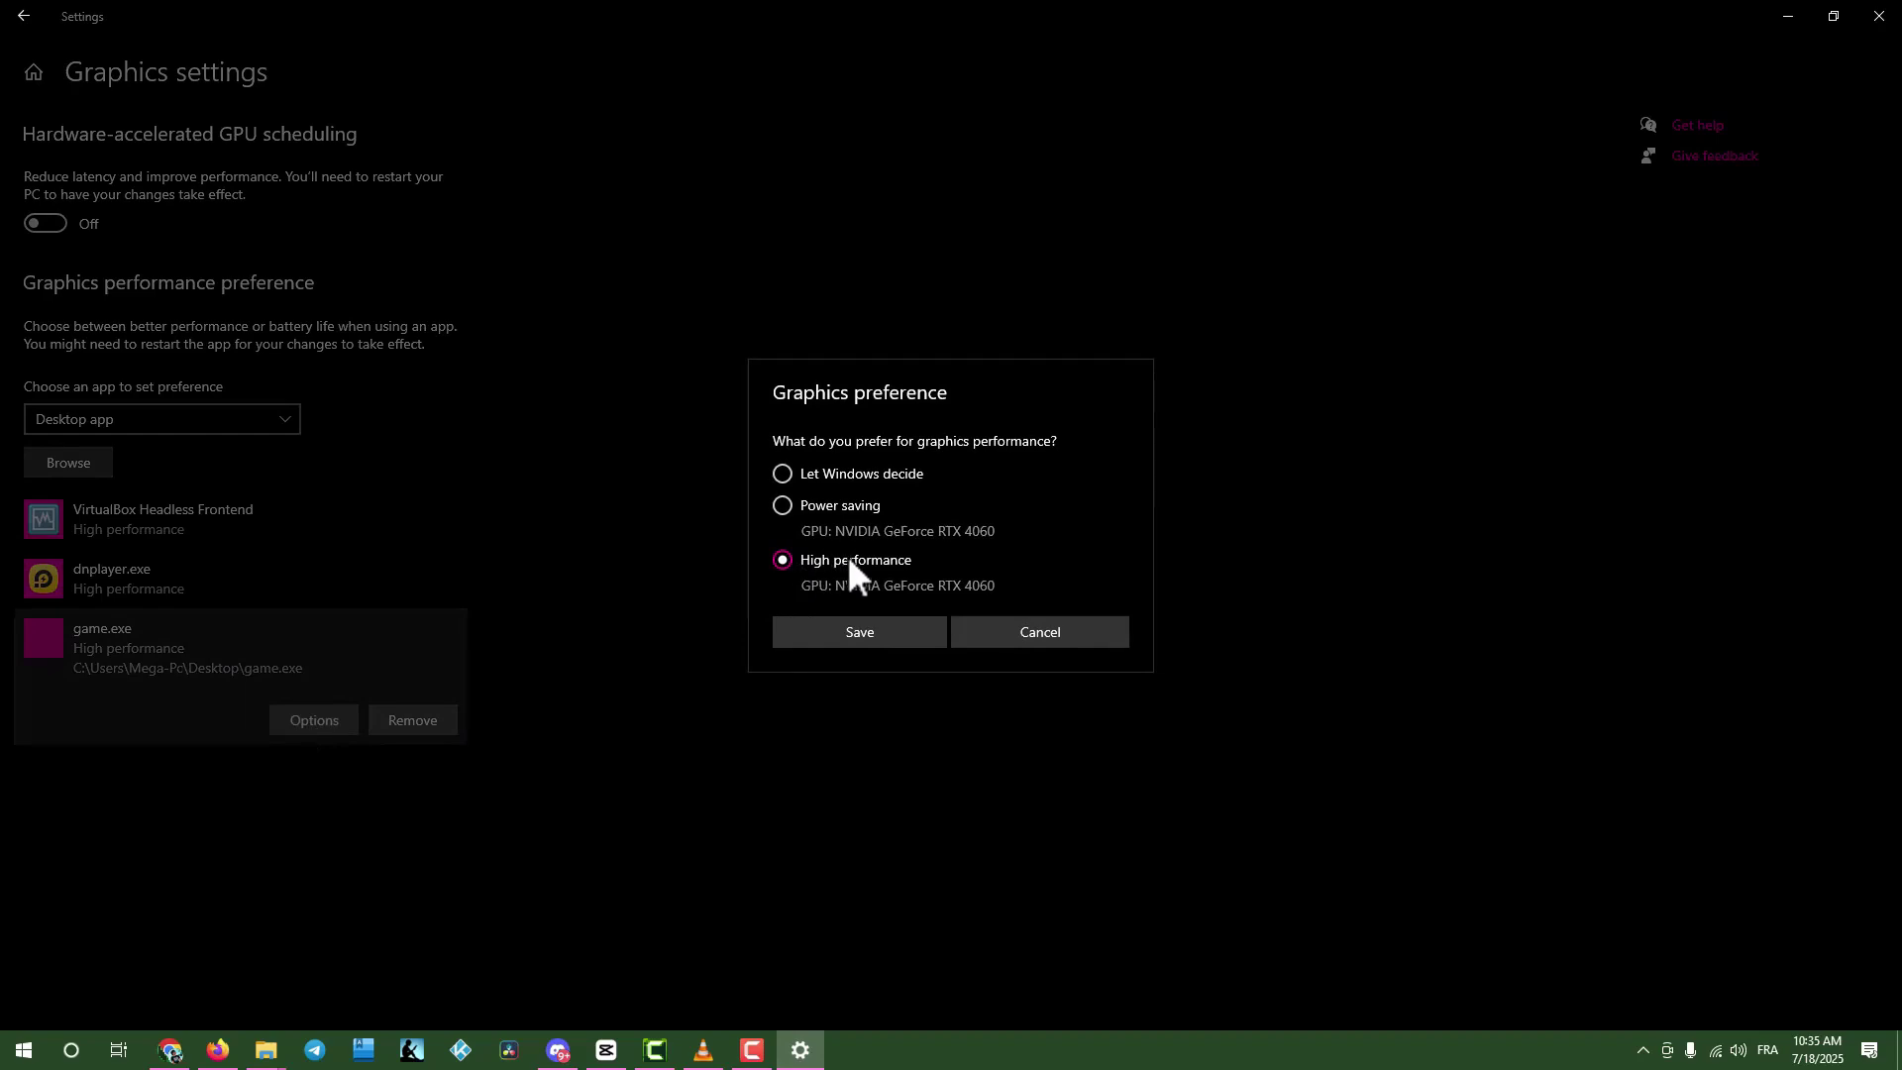
left_click(881, 633)
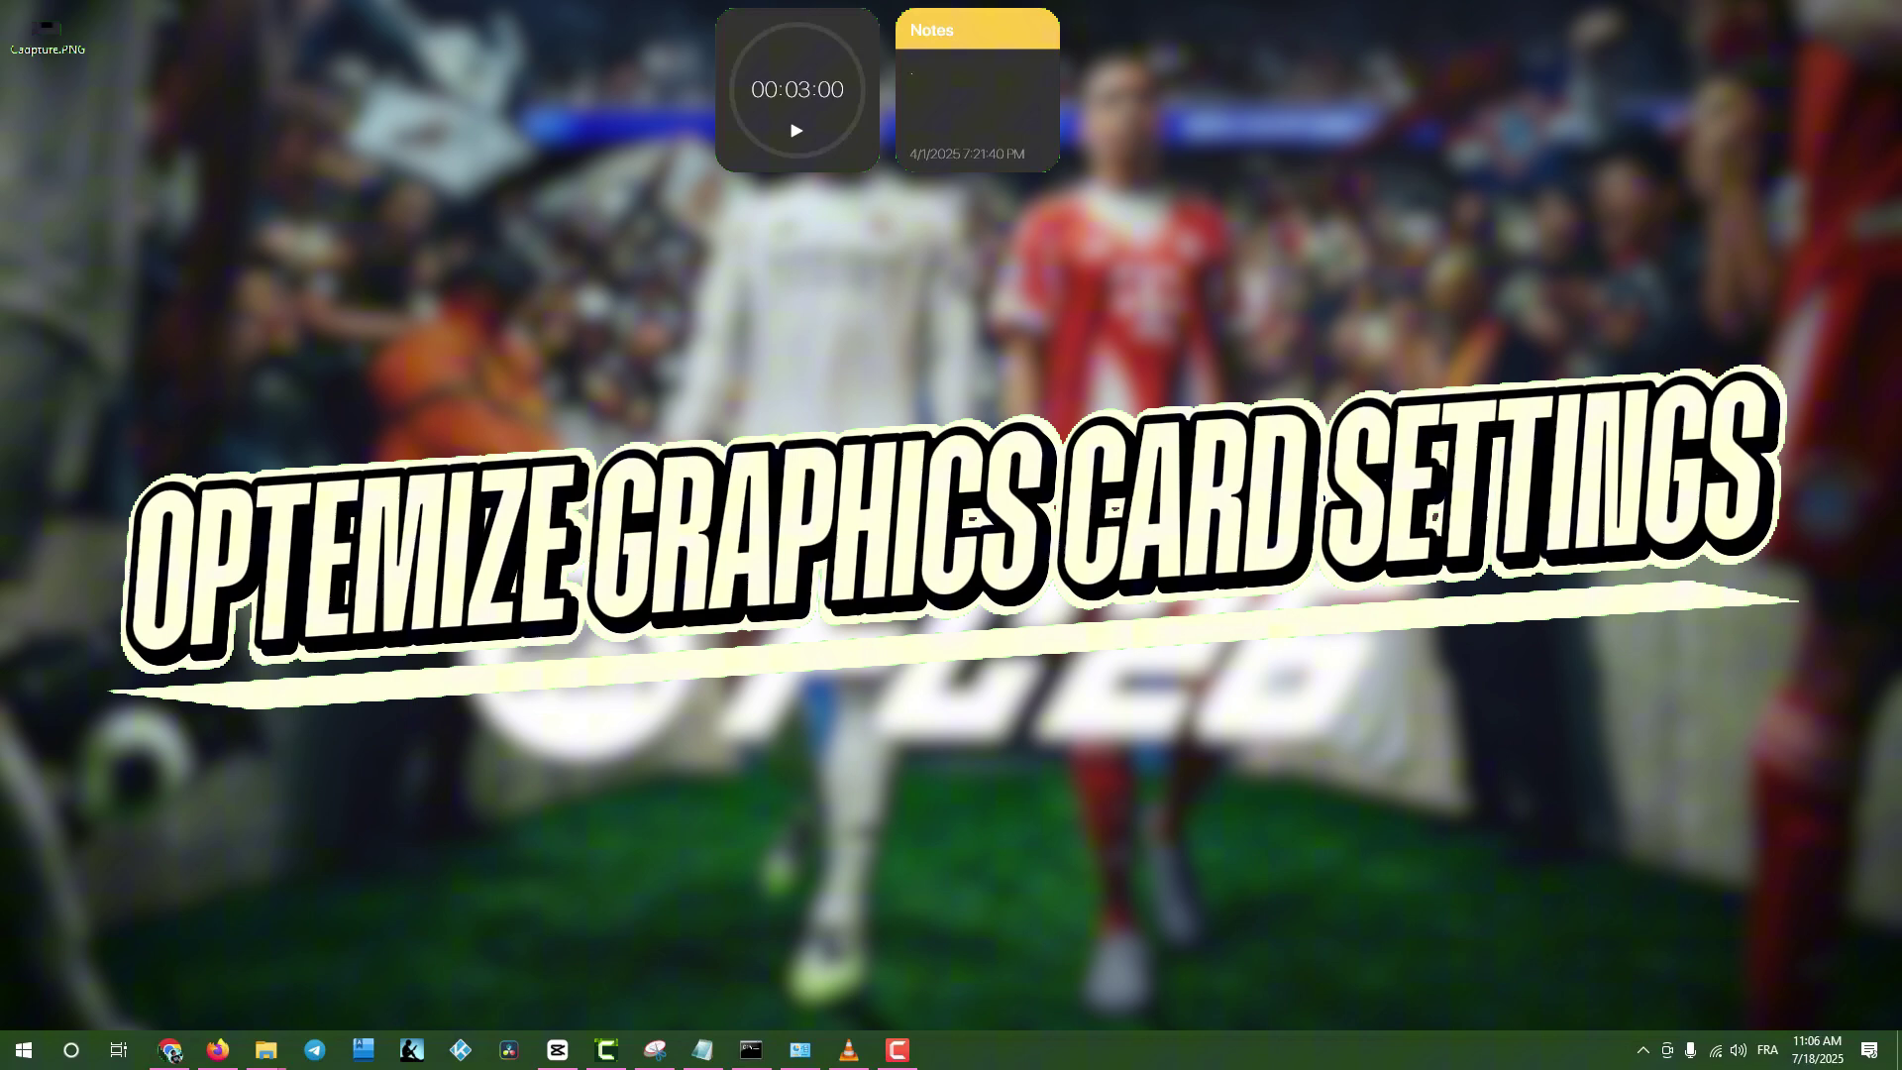
In NVIDIA Control Panel's 3D settings, set Power management to Prefer maximum performance.
right_click(835, 483)
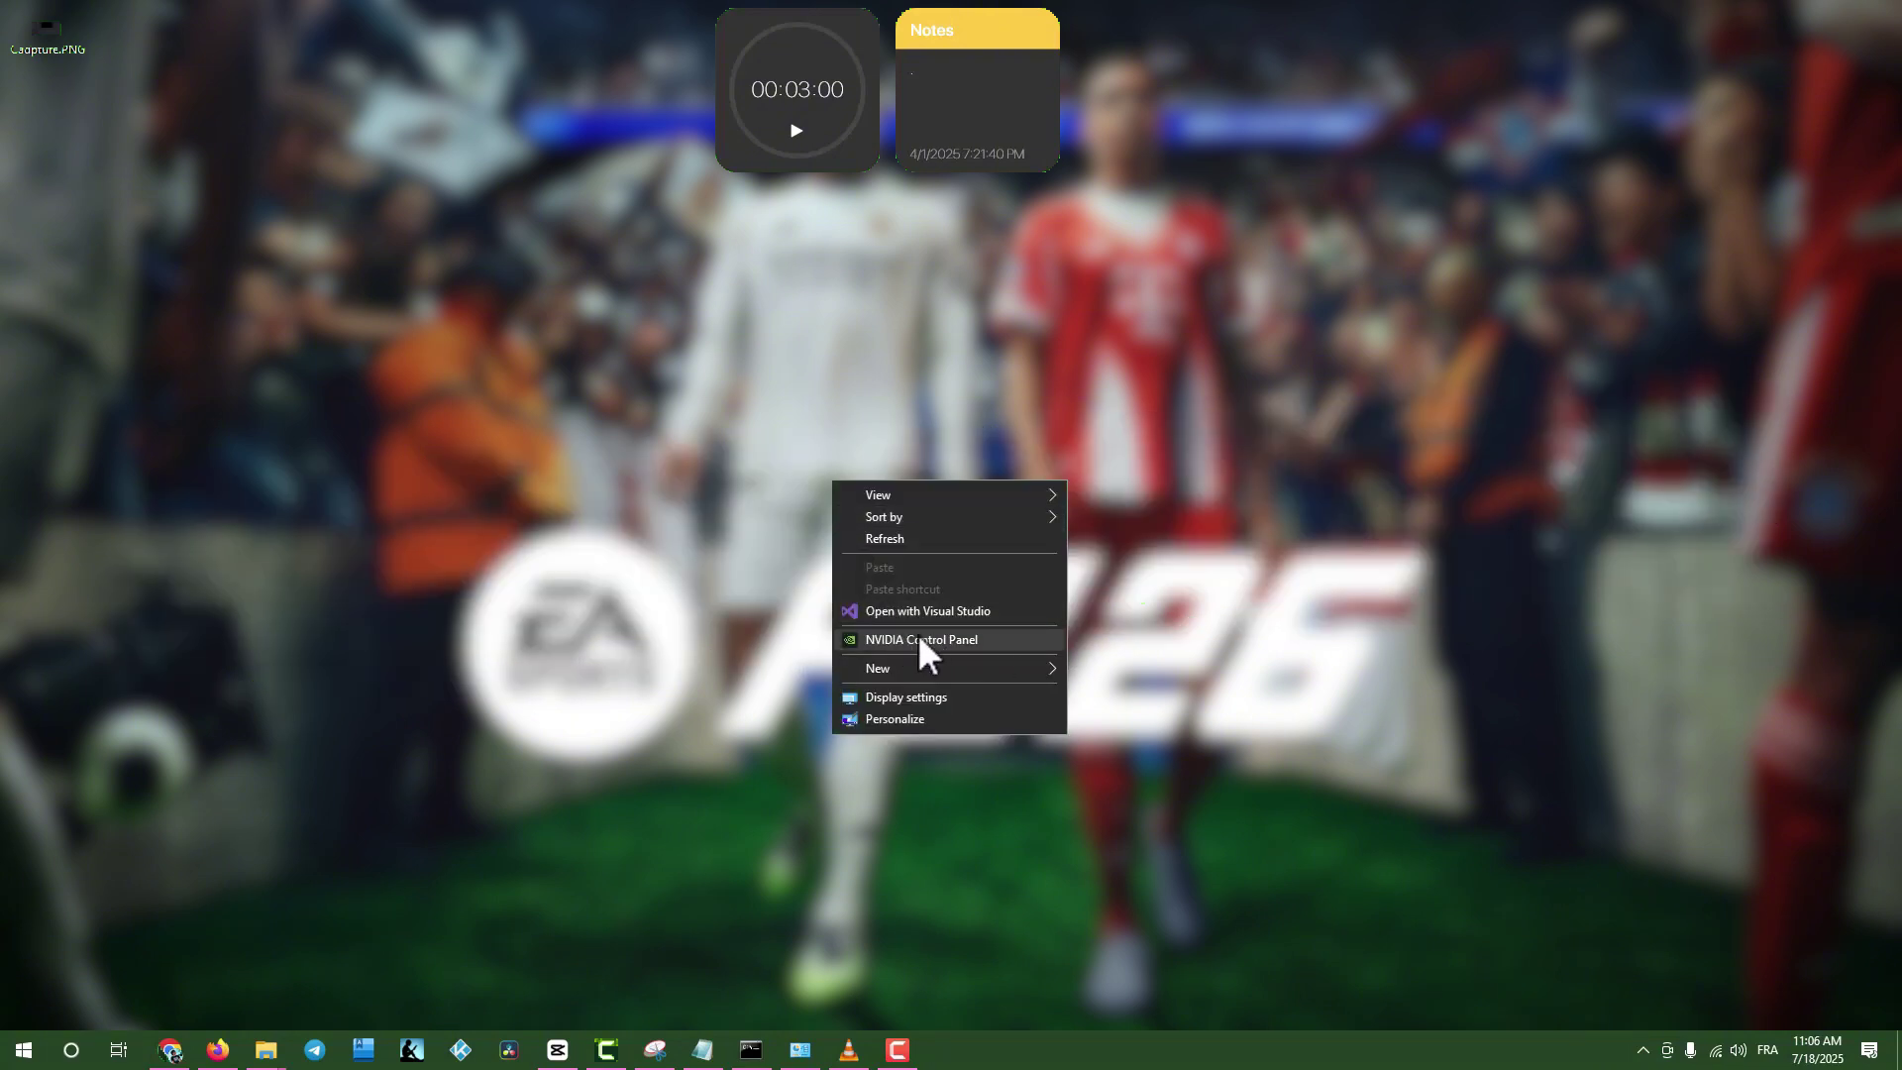
left_click(952, 637)
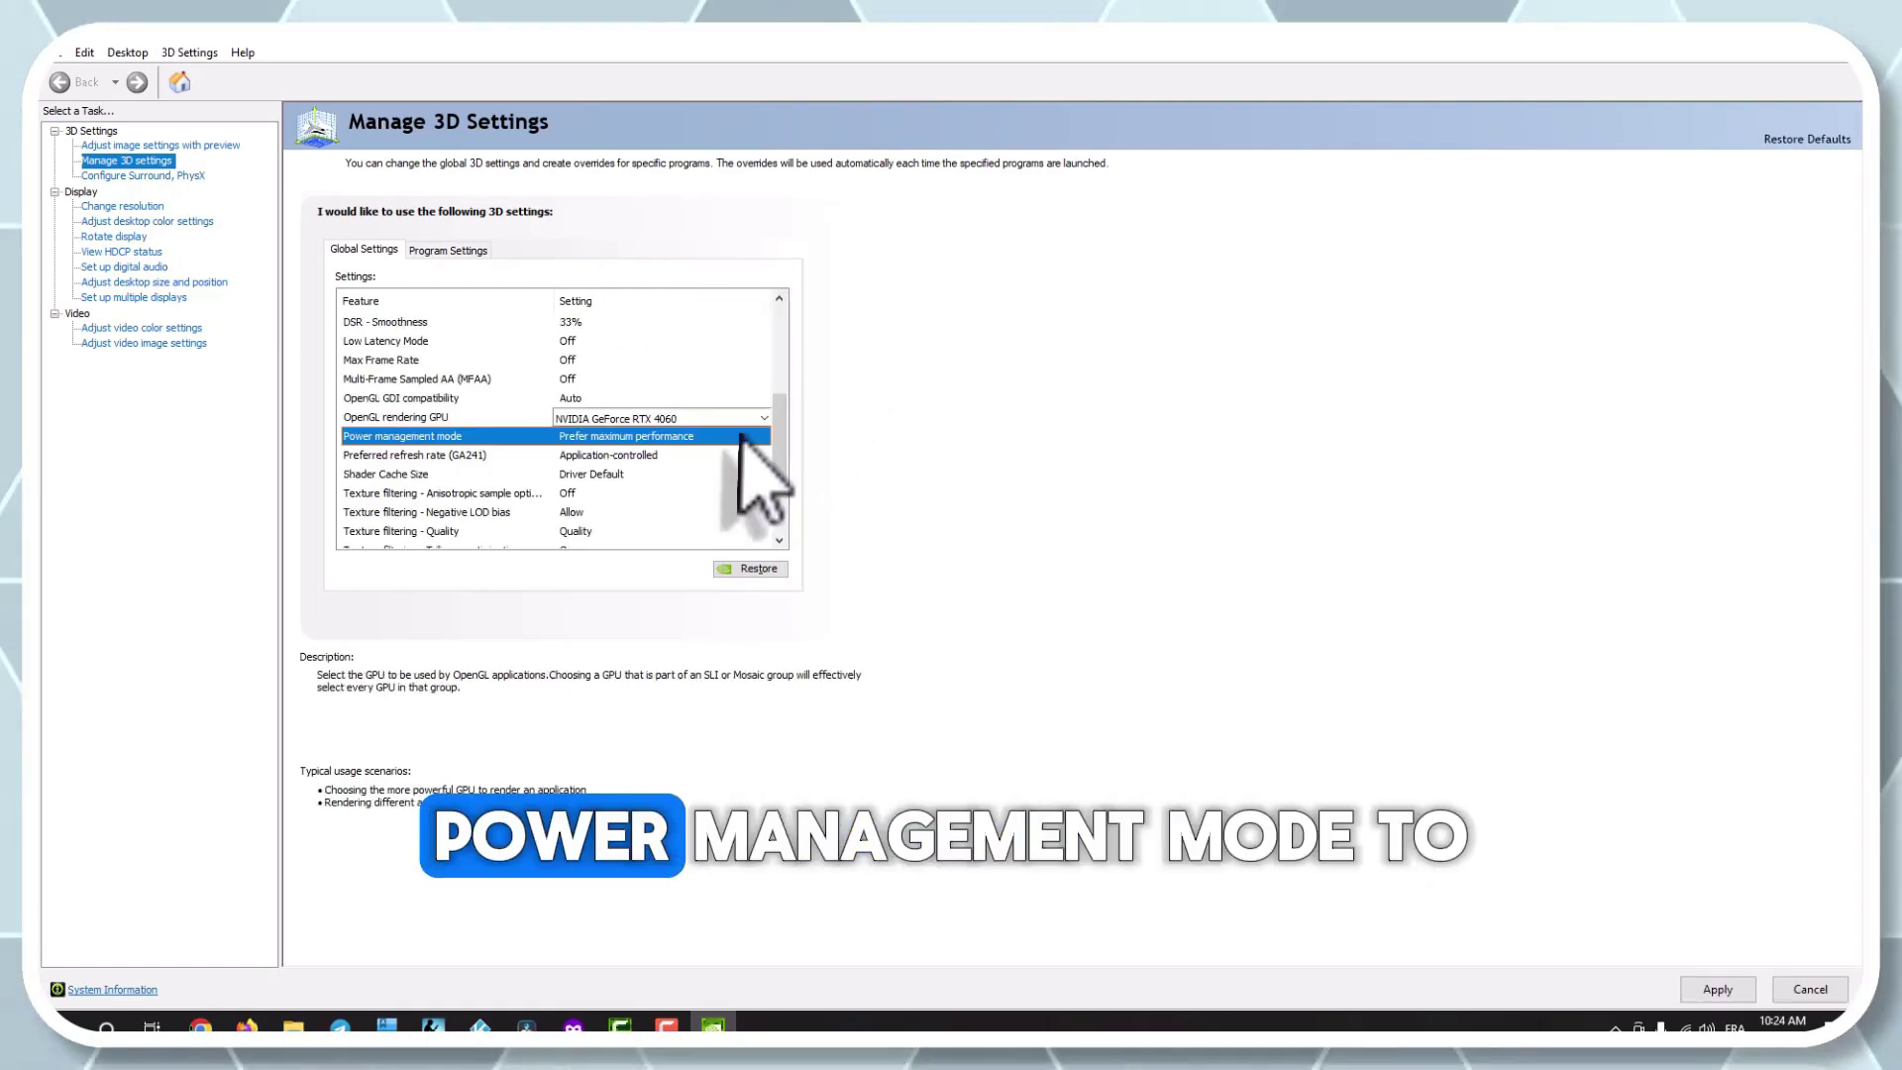
left_click(743, 436)
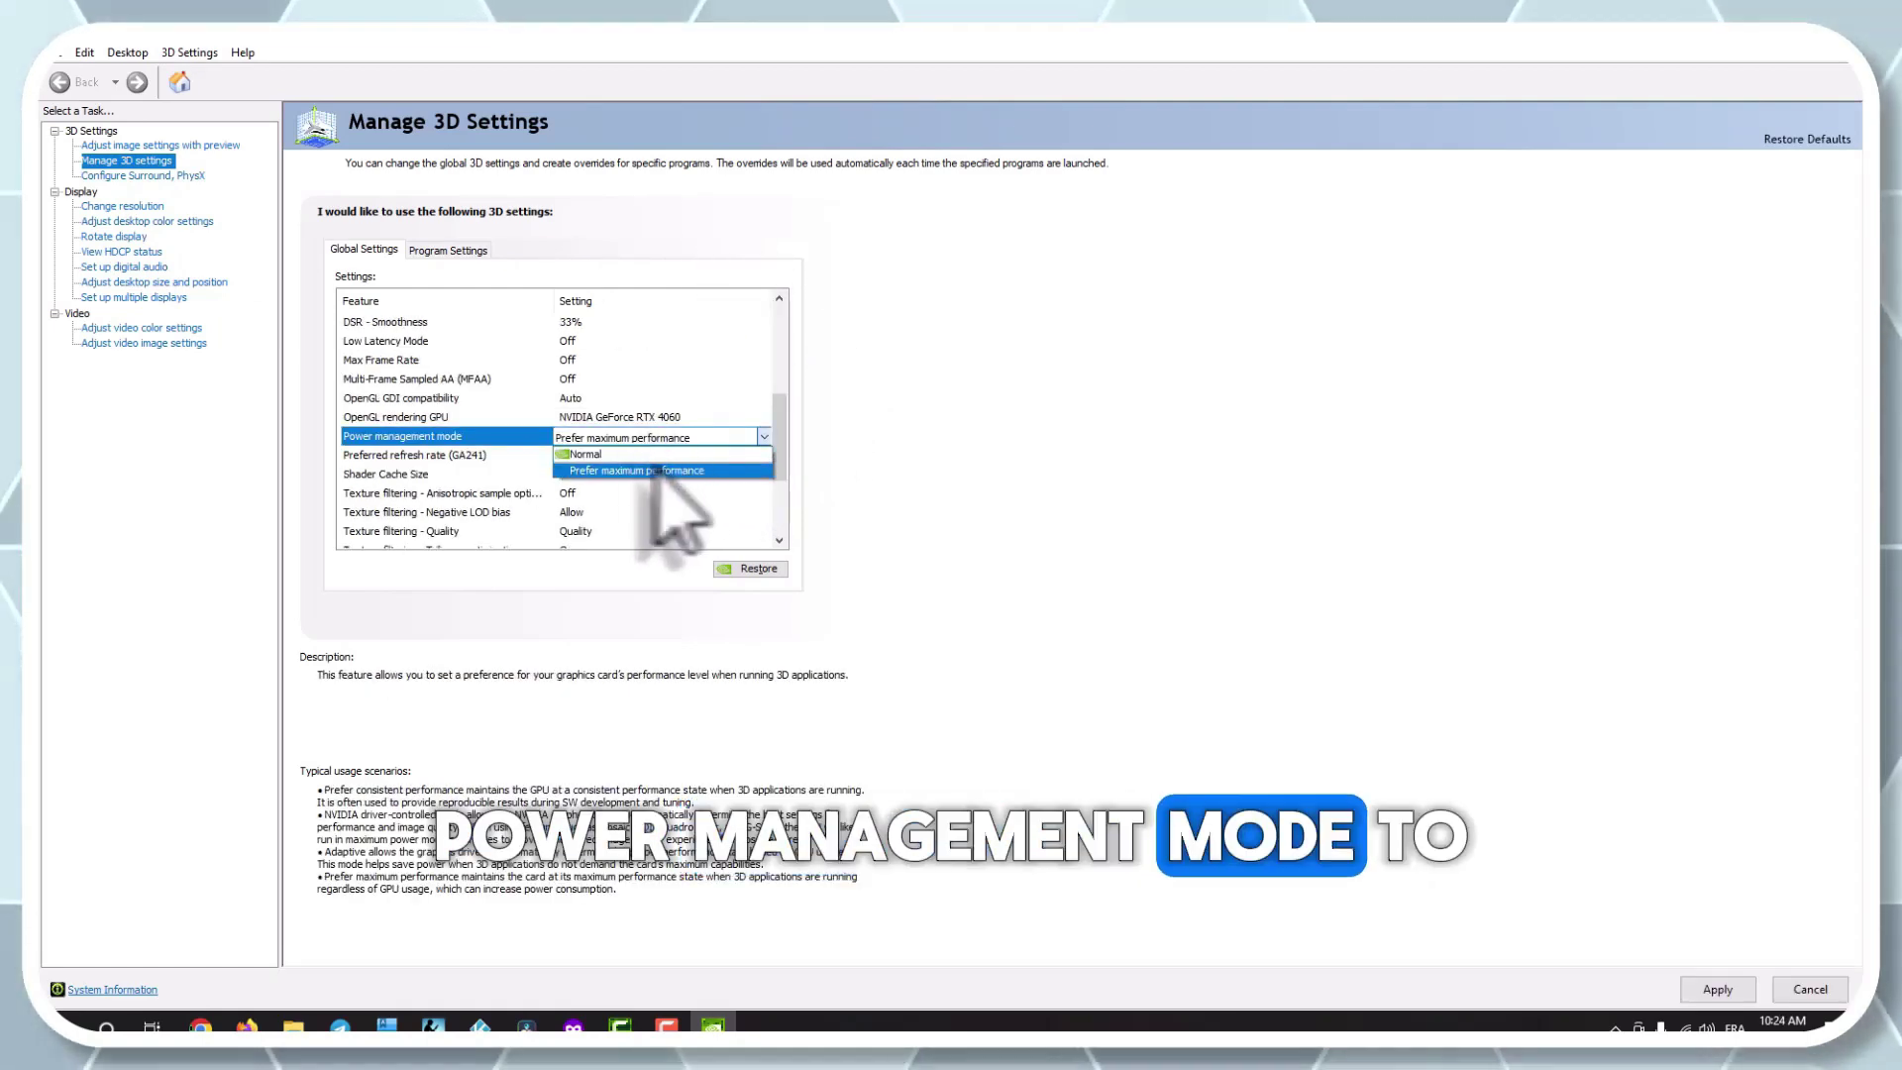
left_click(828, 488)
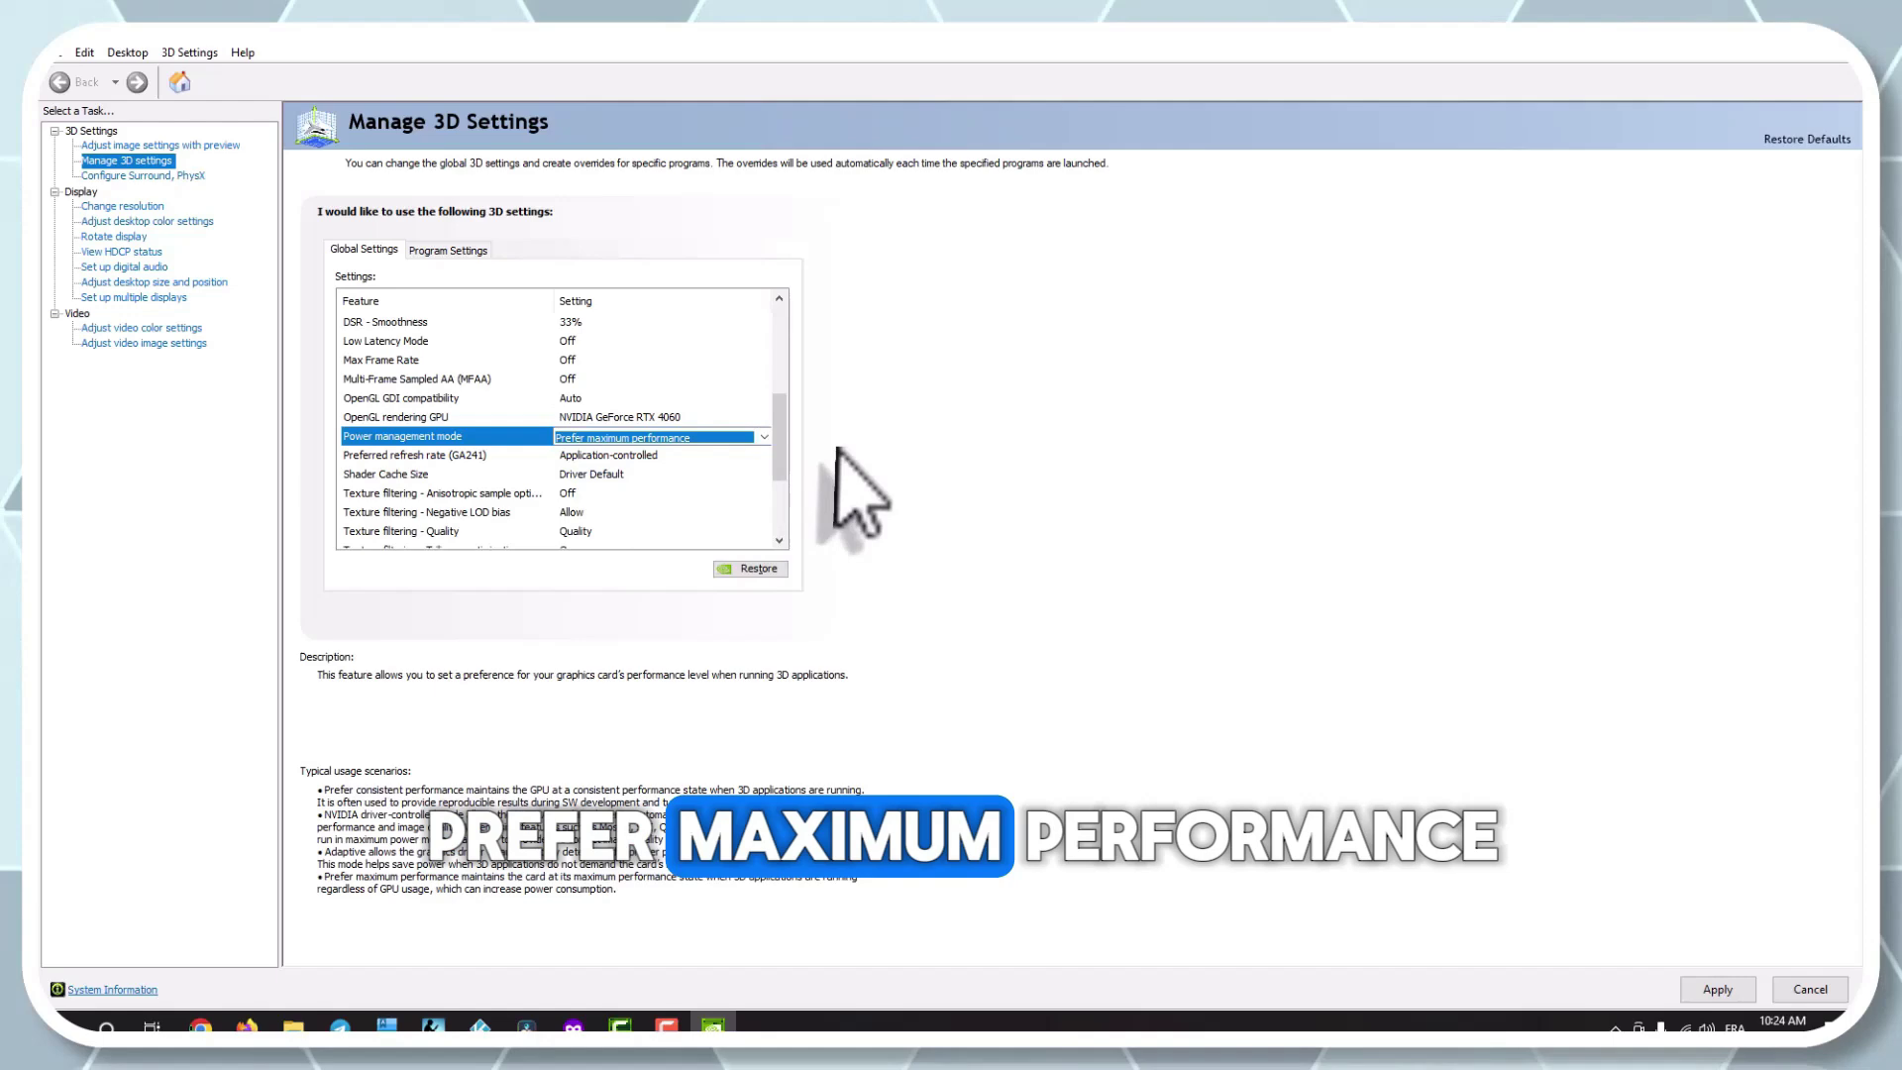
Turn anisotropic sample optimization on and set Vertical sync to Off.
left_click(506, 492)
left_click(765, 493)
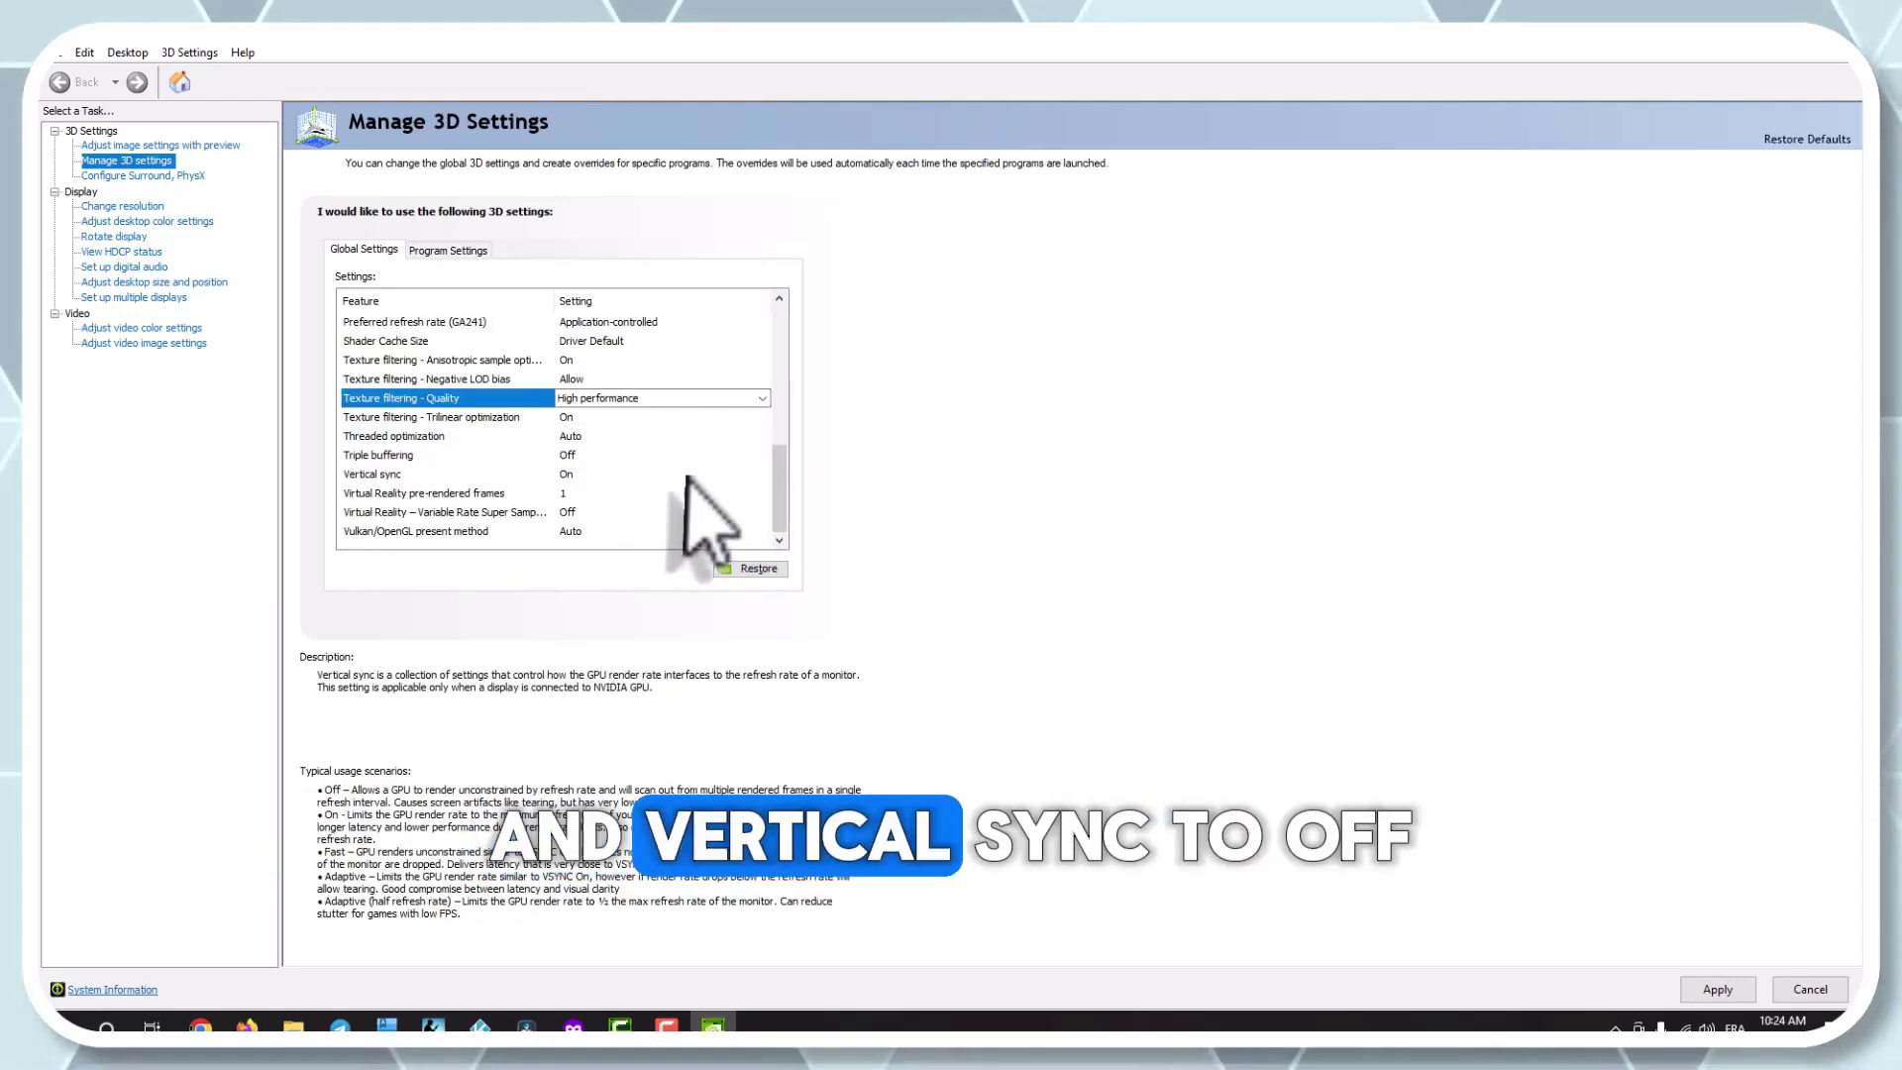
left_click(687, 476)
left_click(761, 477)
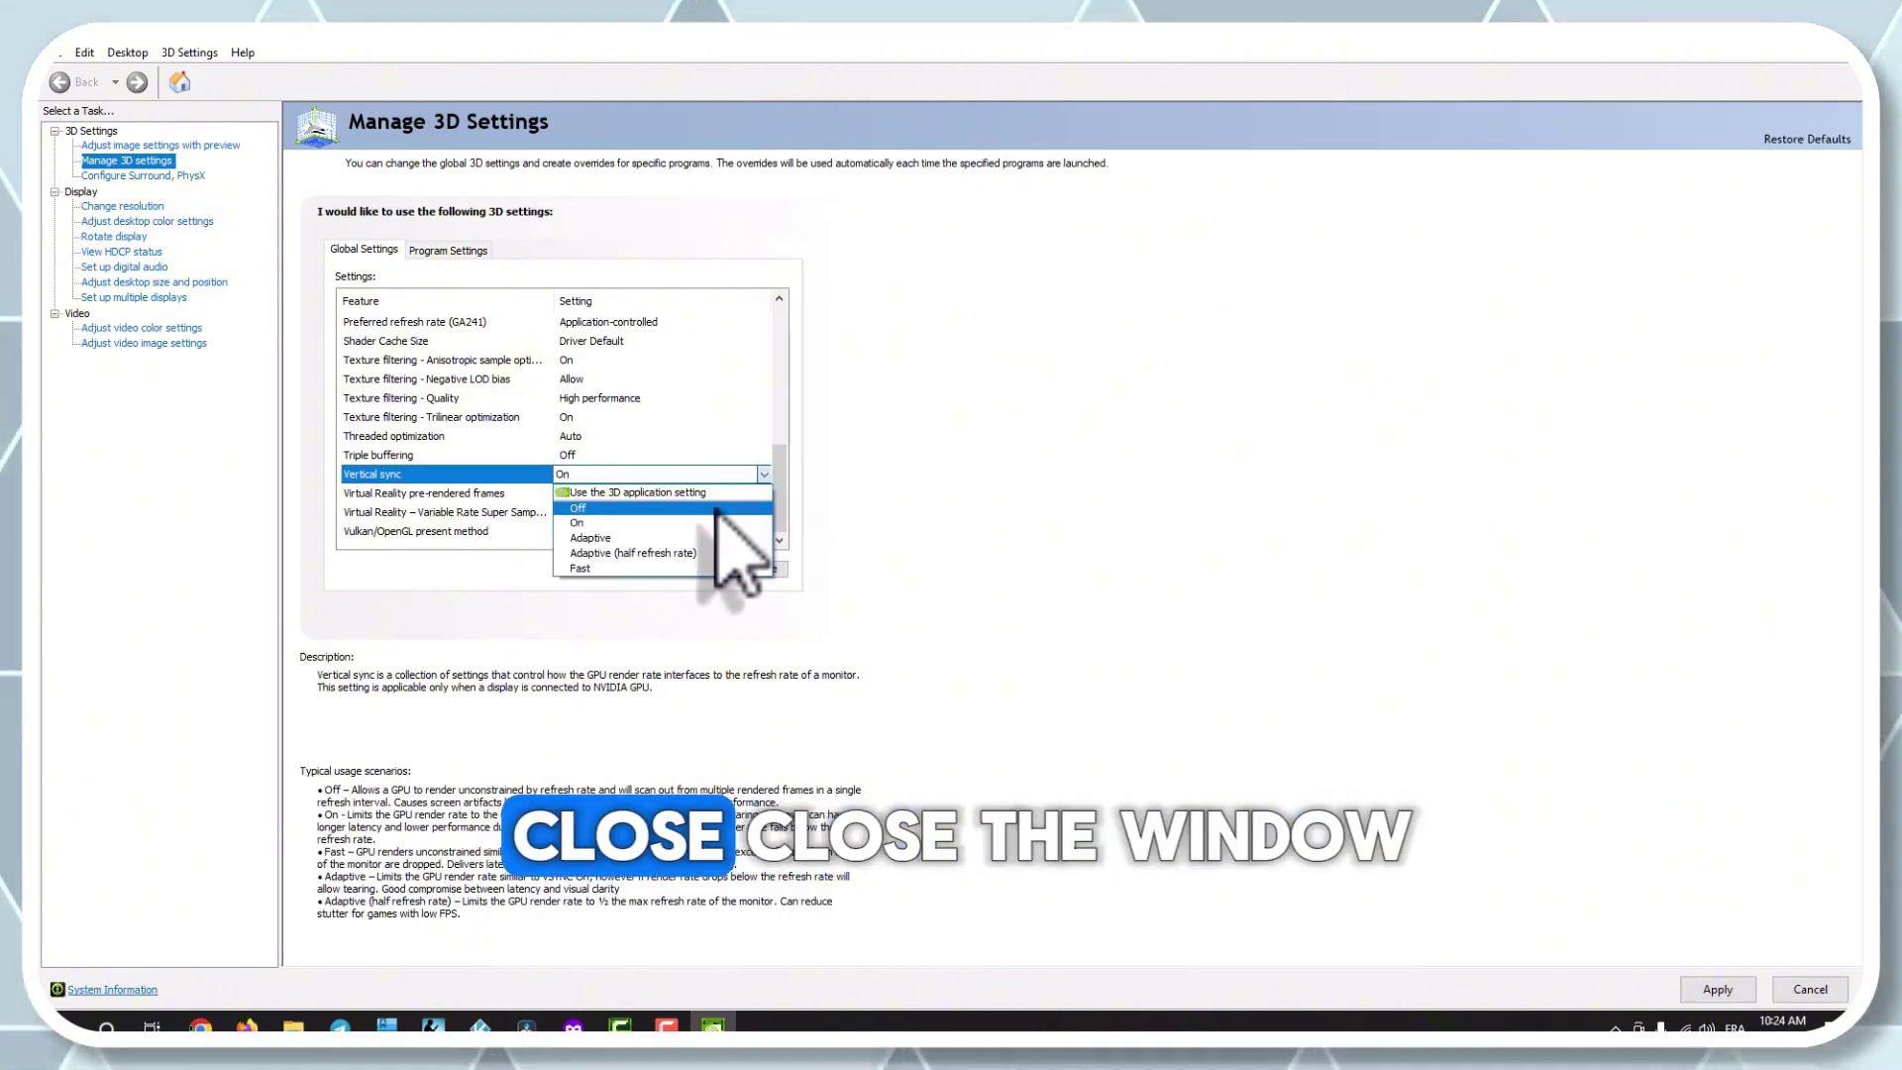
left_click(728, 509)
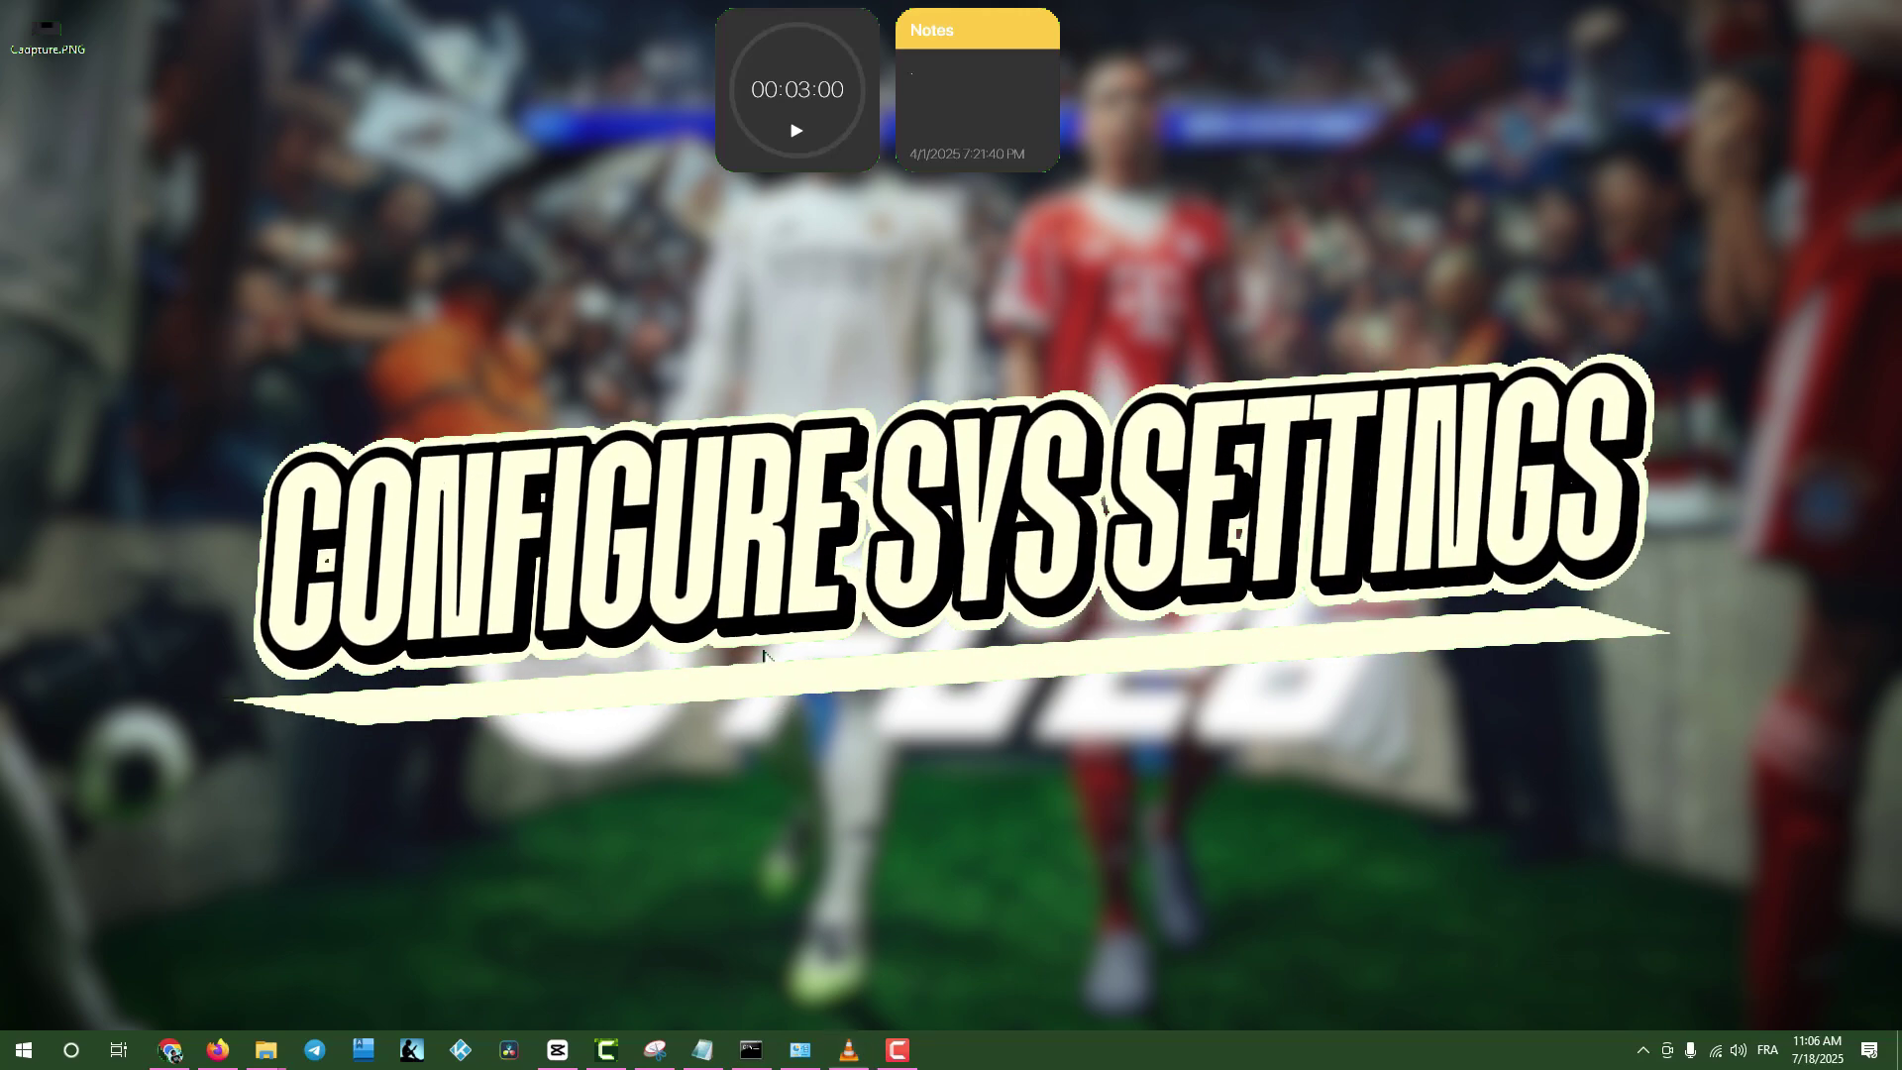
In msconfig's advanced boot options, enable Number of processors and select 12.
key("super")
type("system")
key("Return")
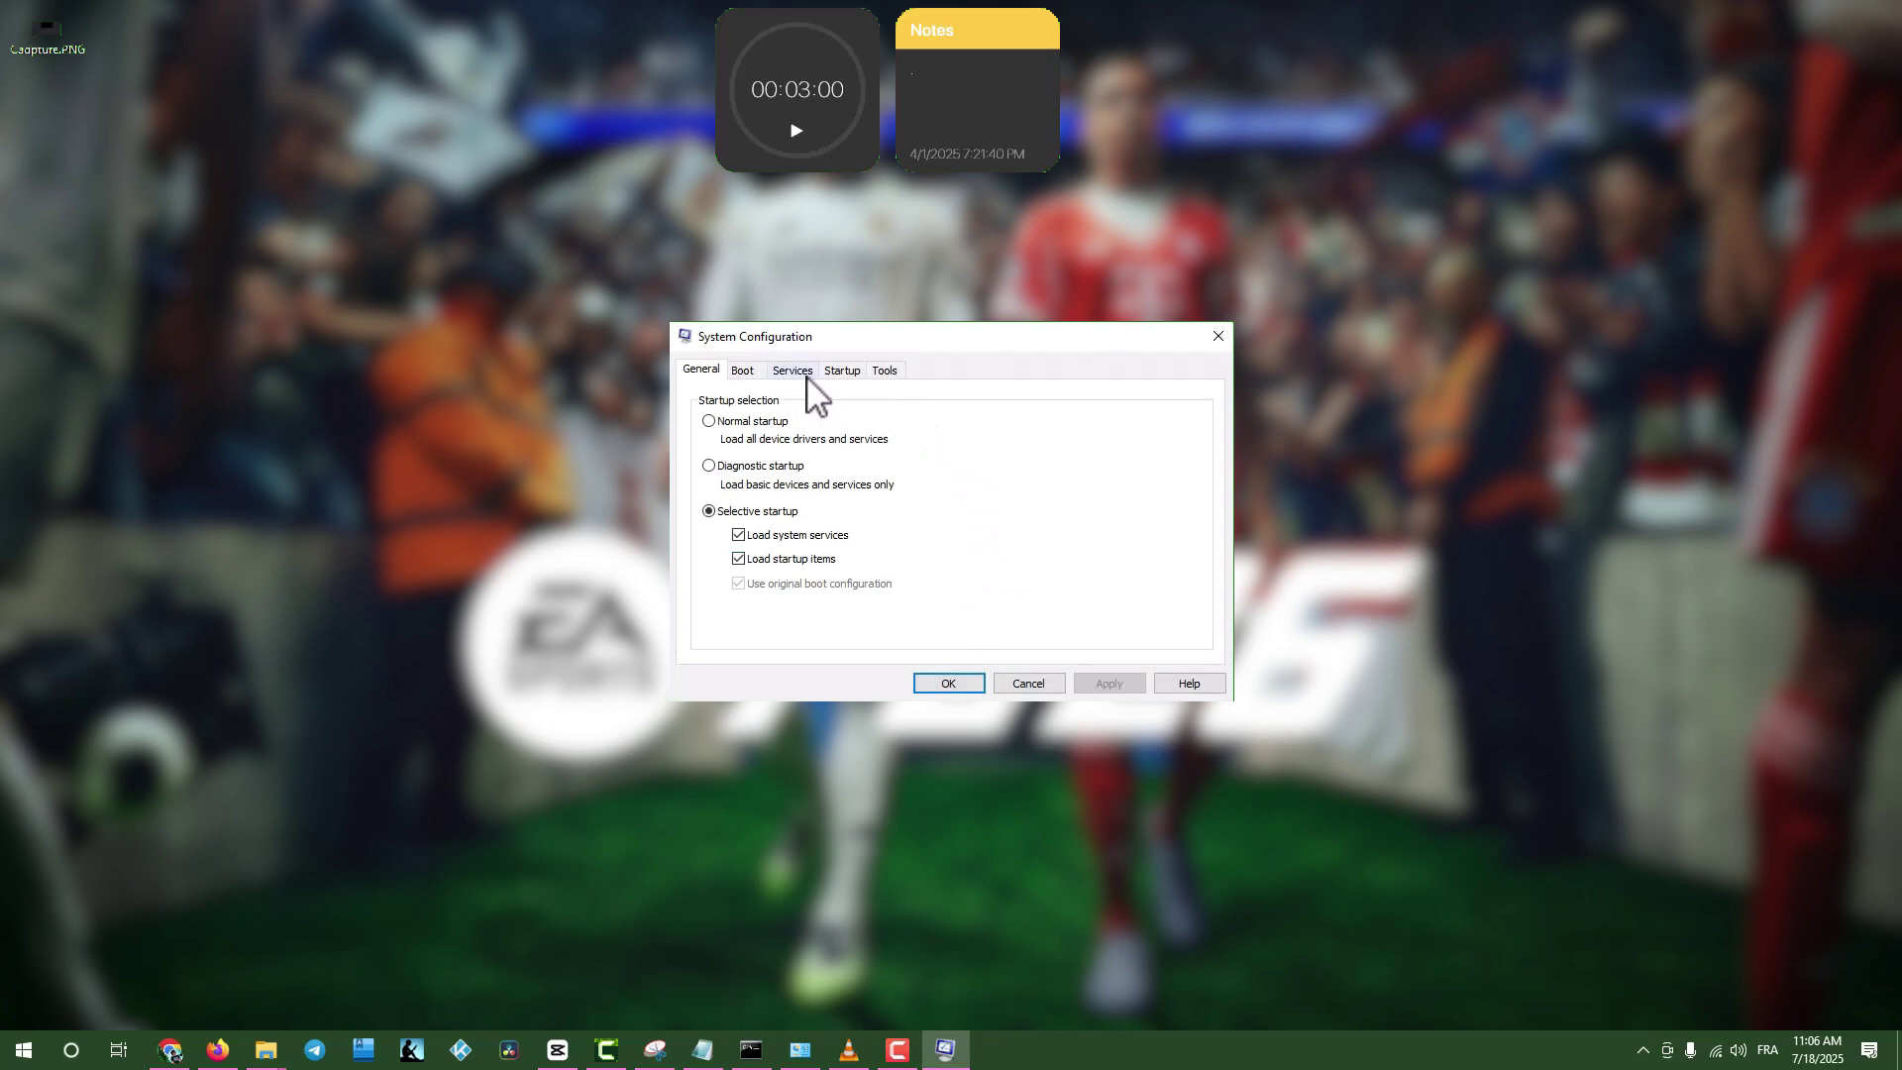
left_click(742, 371)
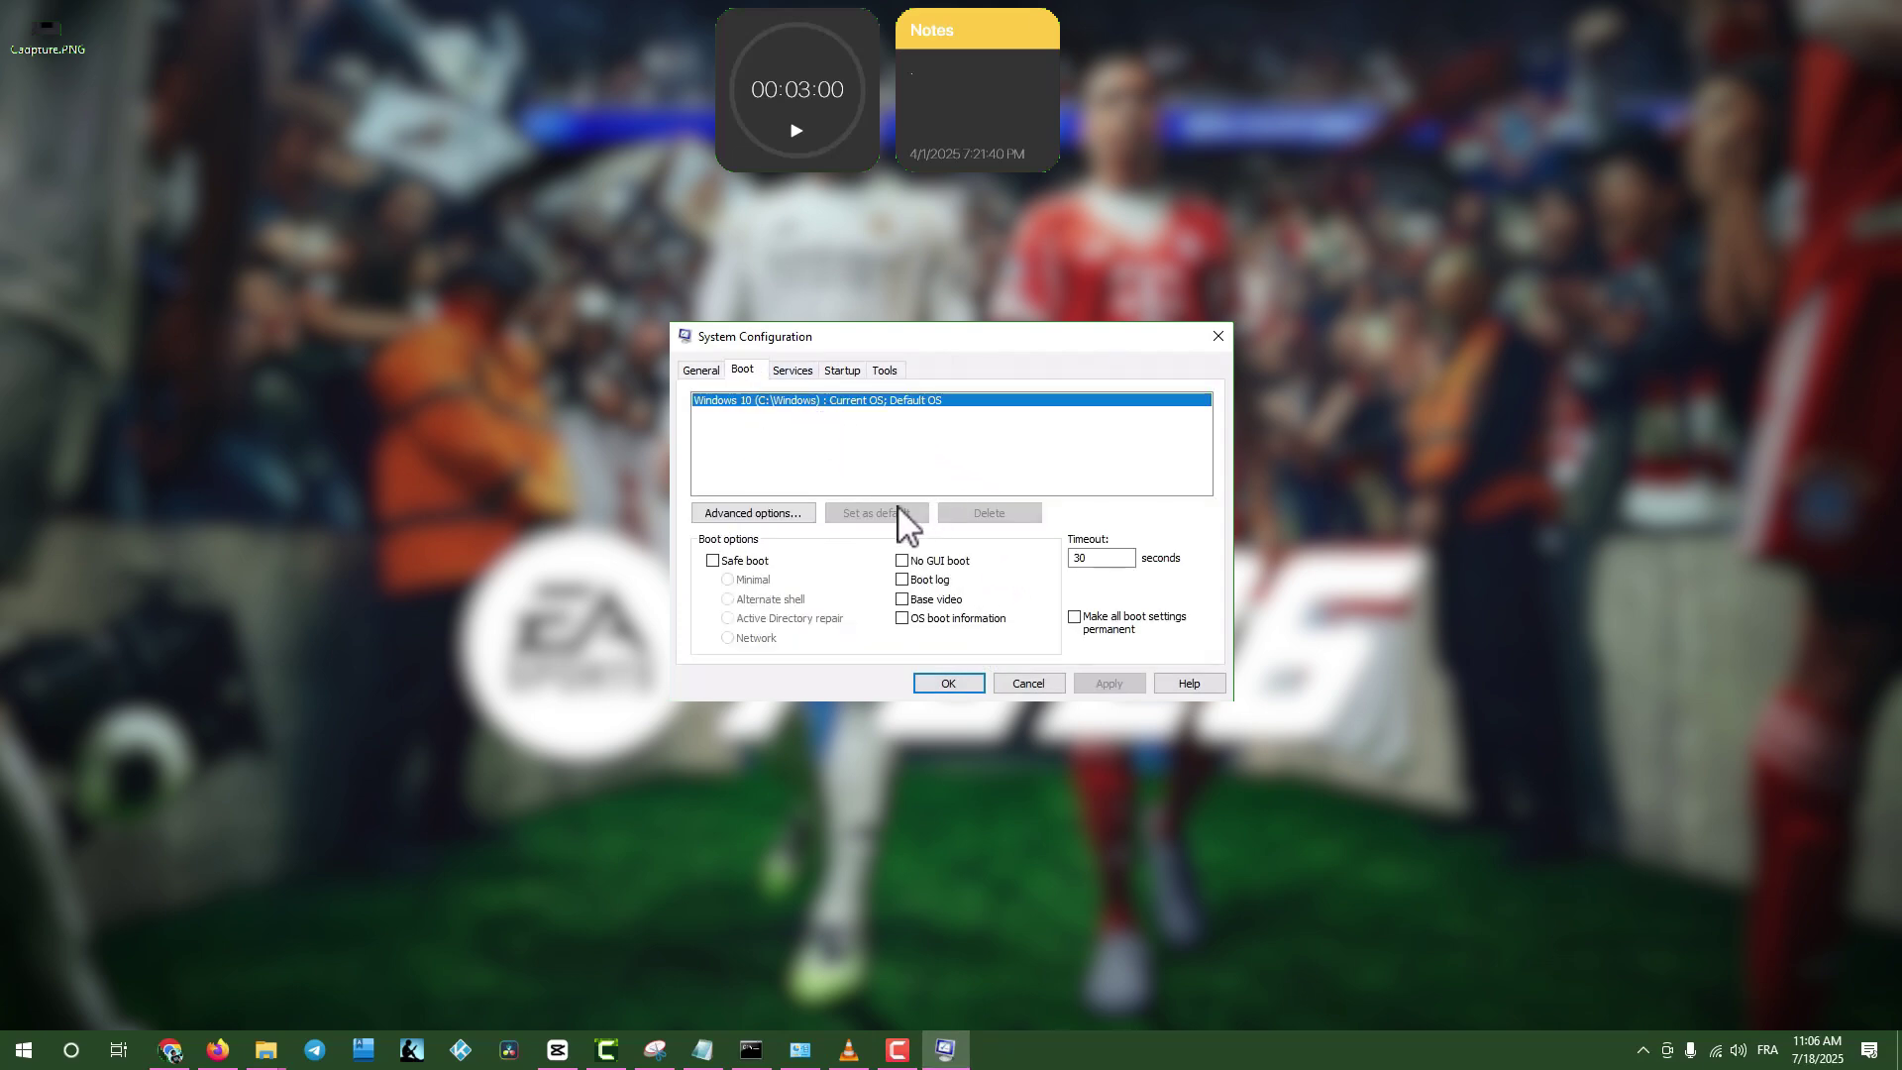
left_click(776, 516)
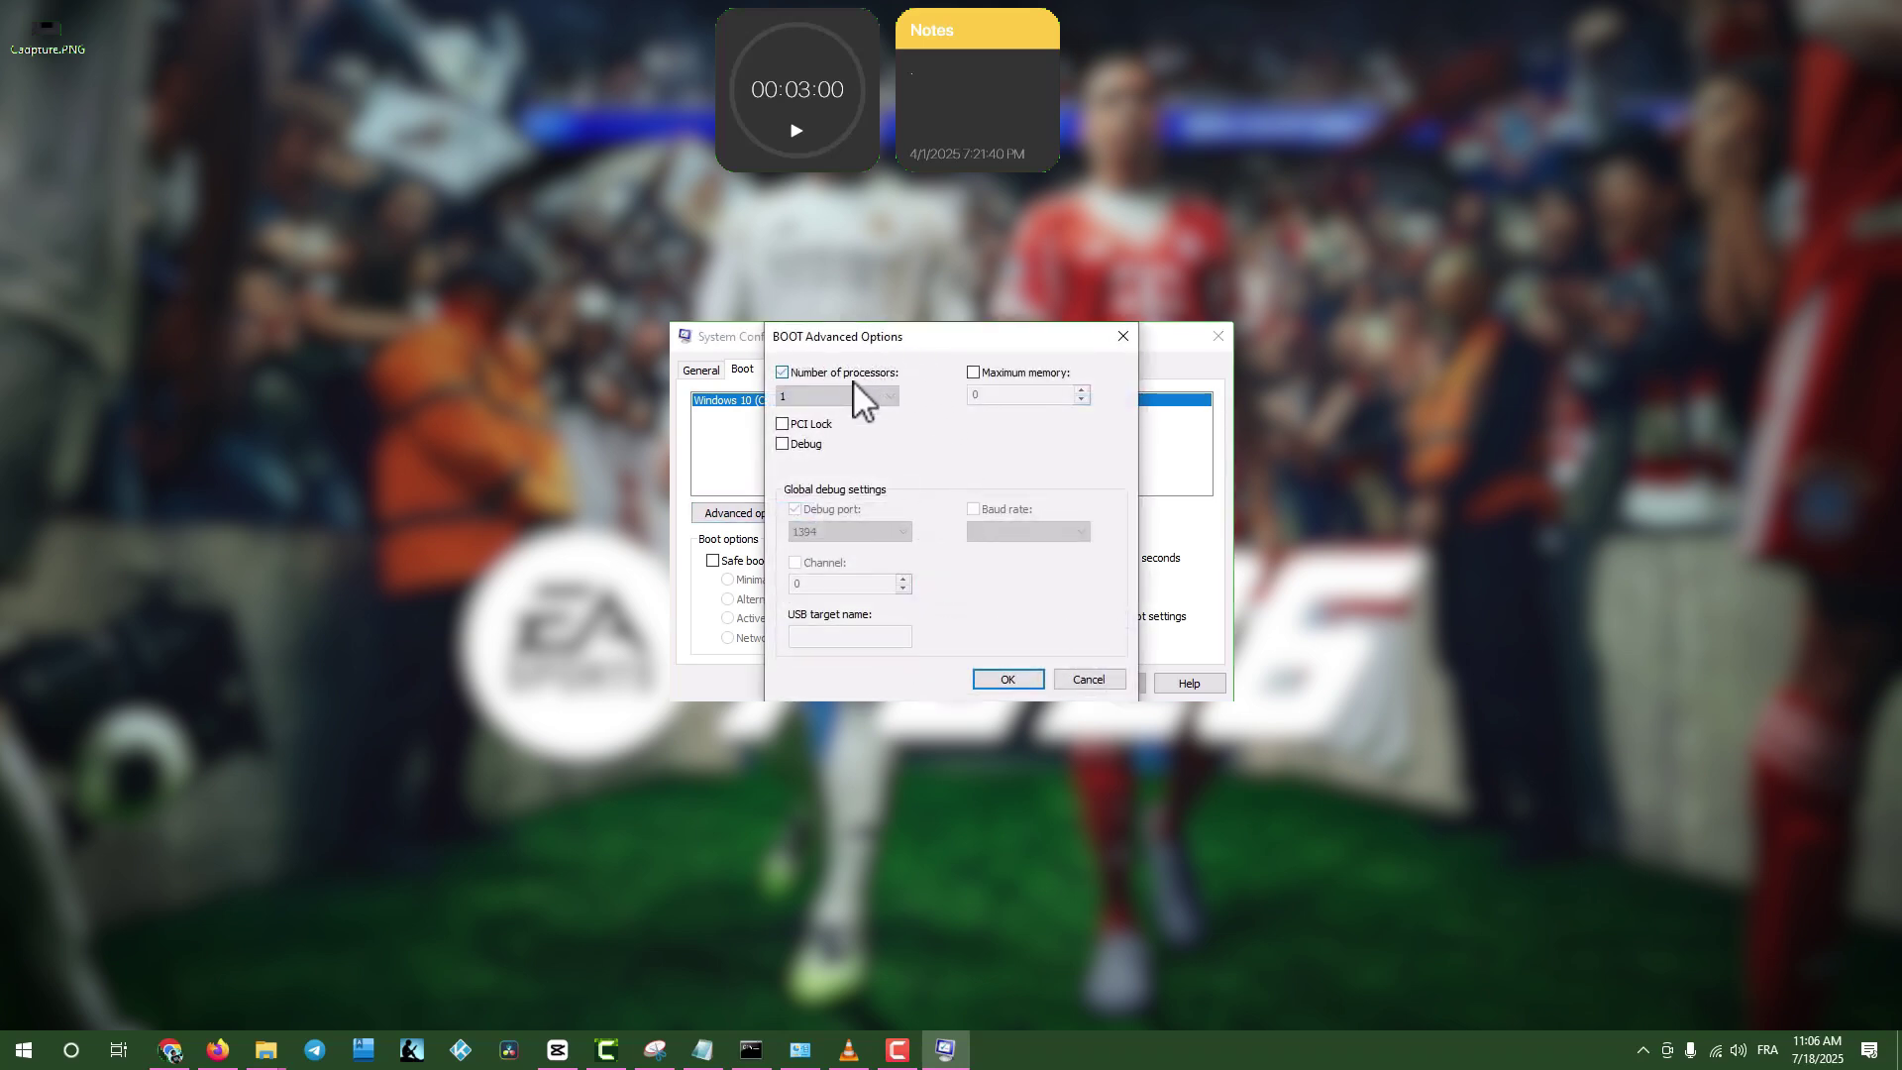
left_click(854, 374)
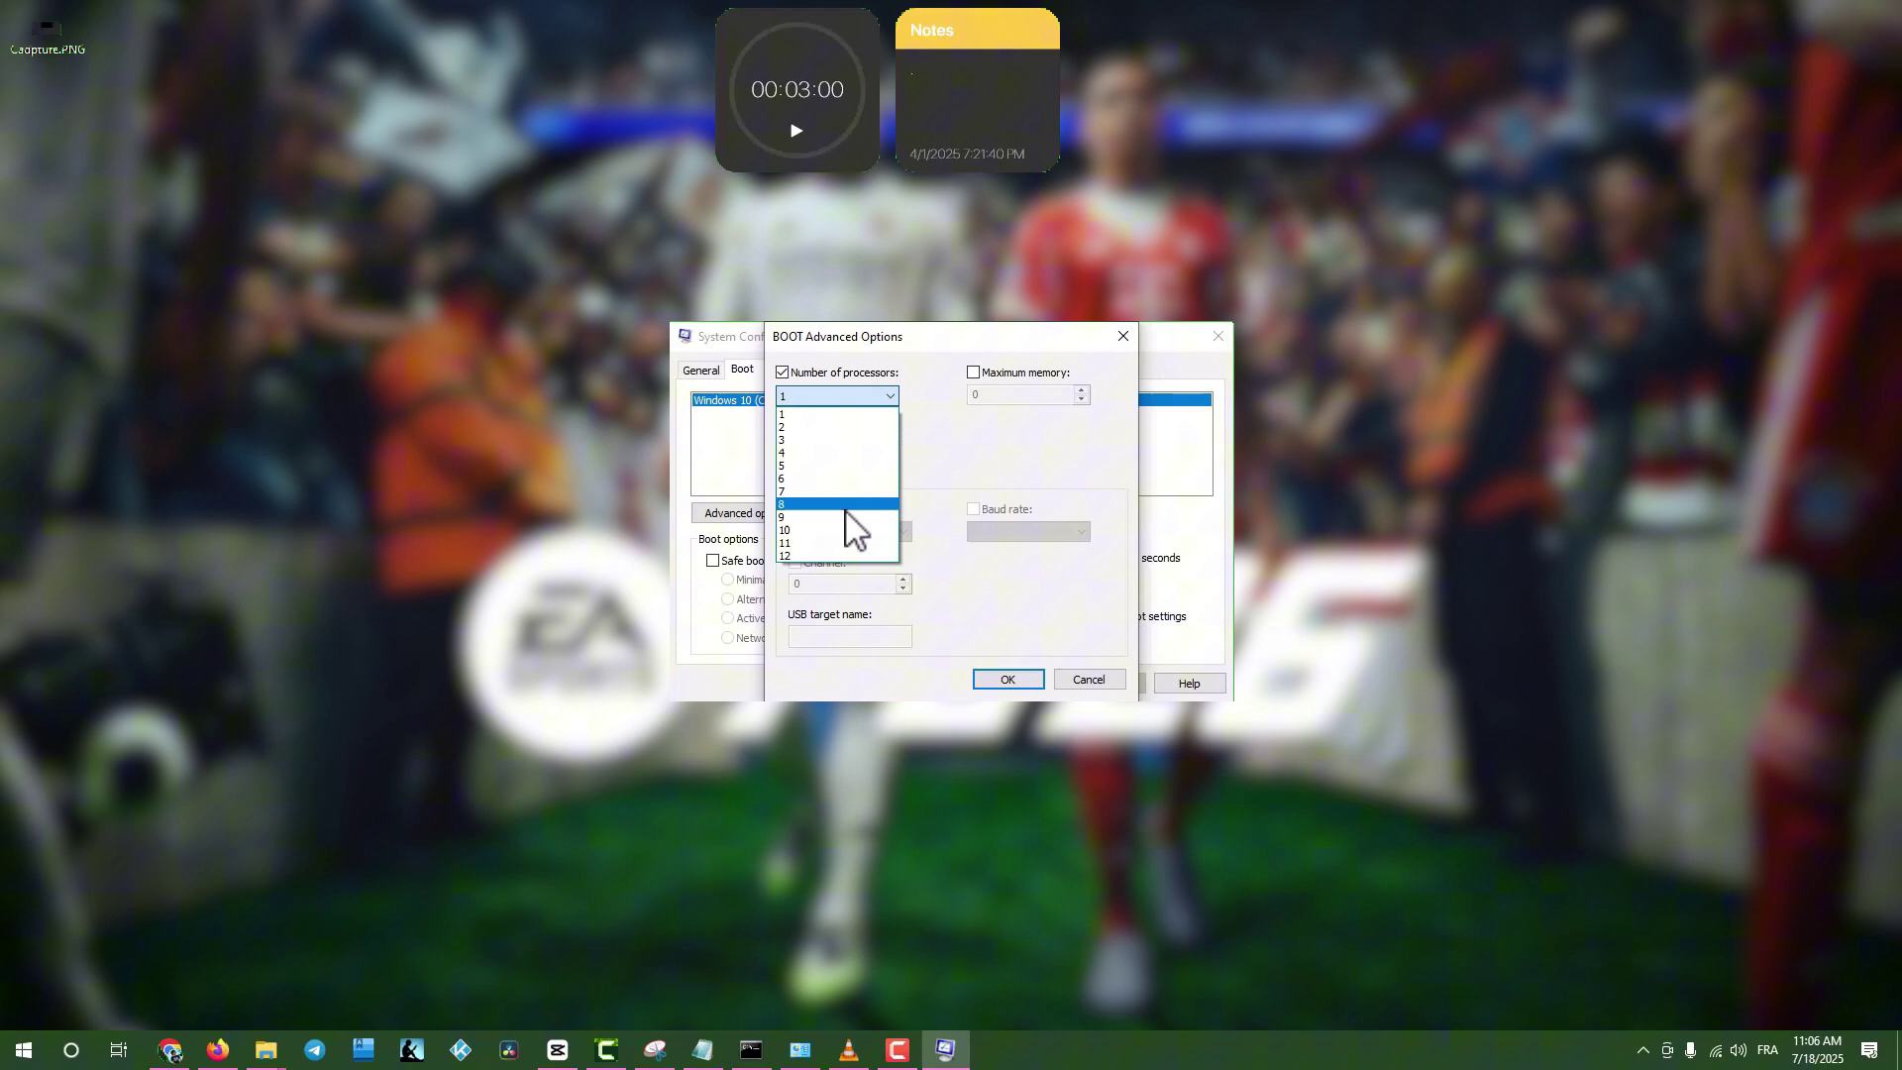
left_click(840, 558)
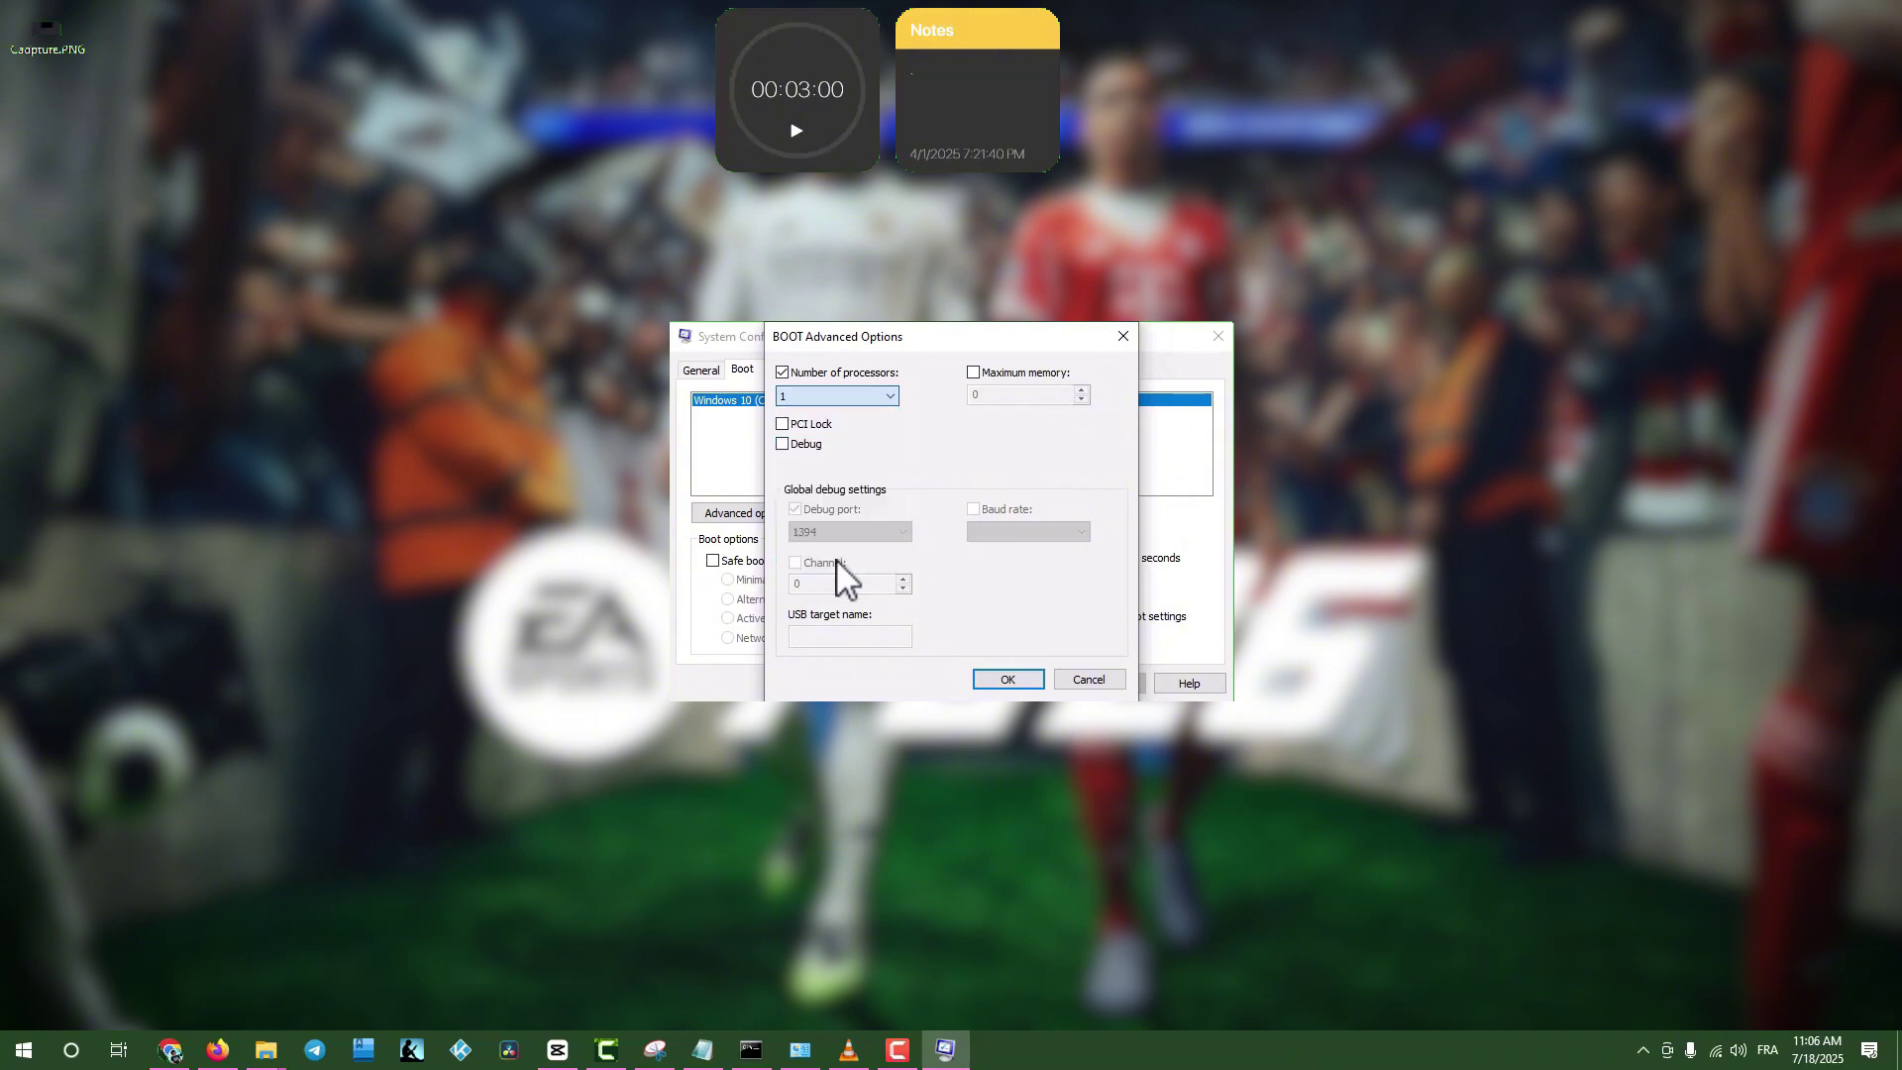
left_click(995, 681)
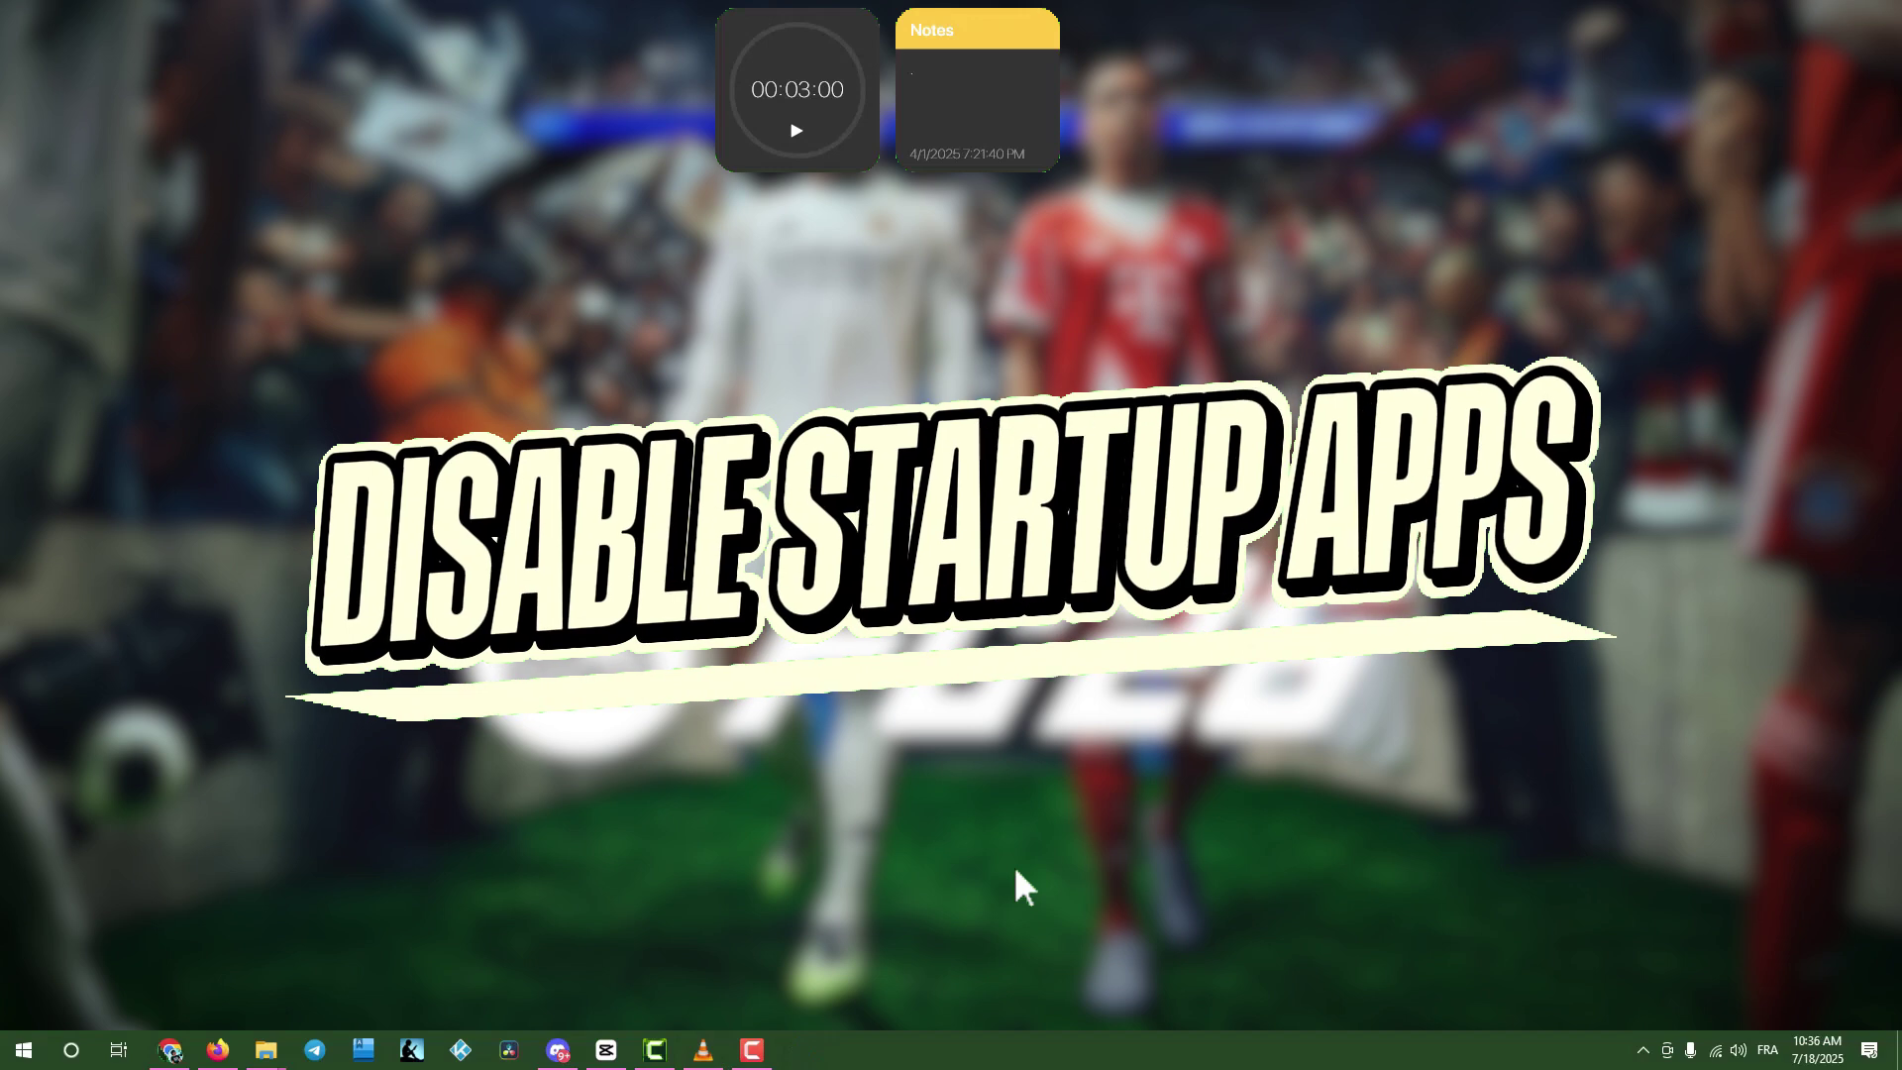
right_click(1040, 1052)
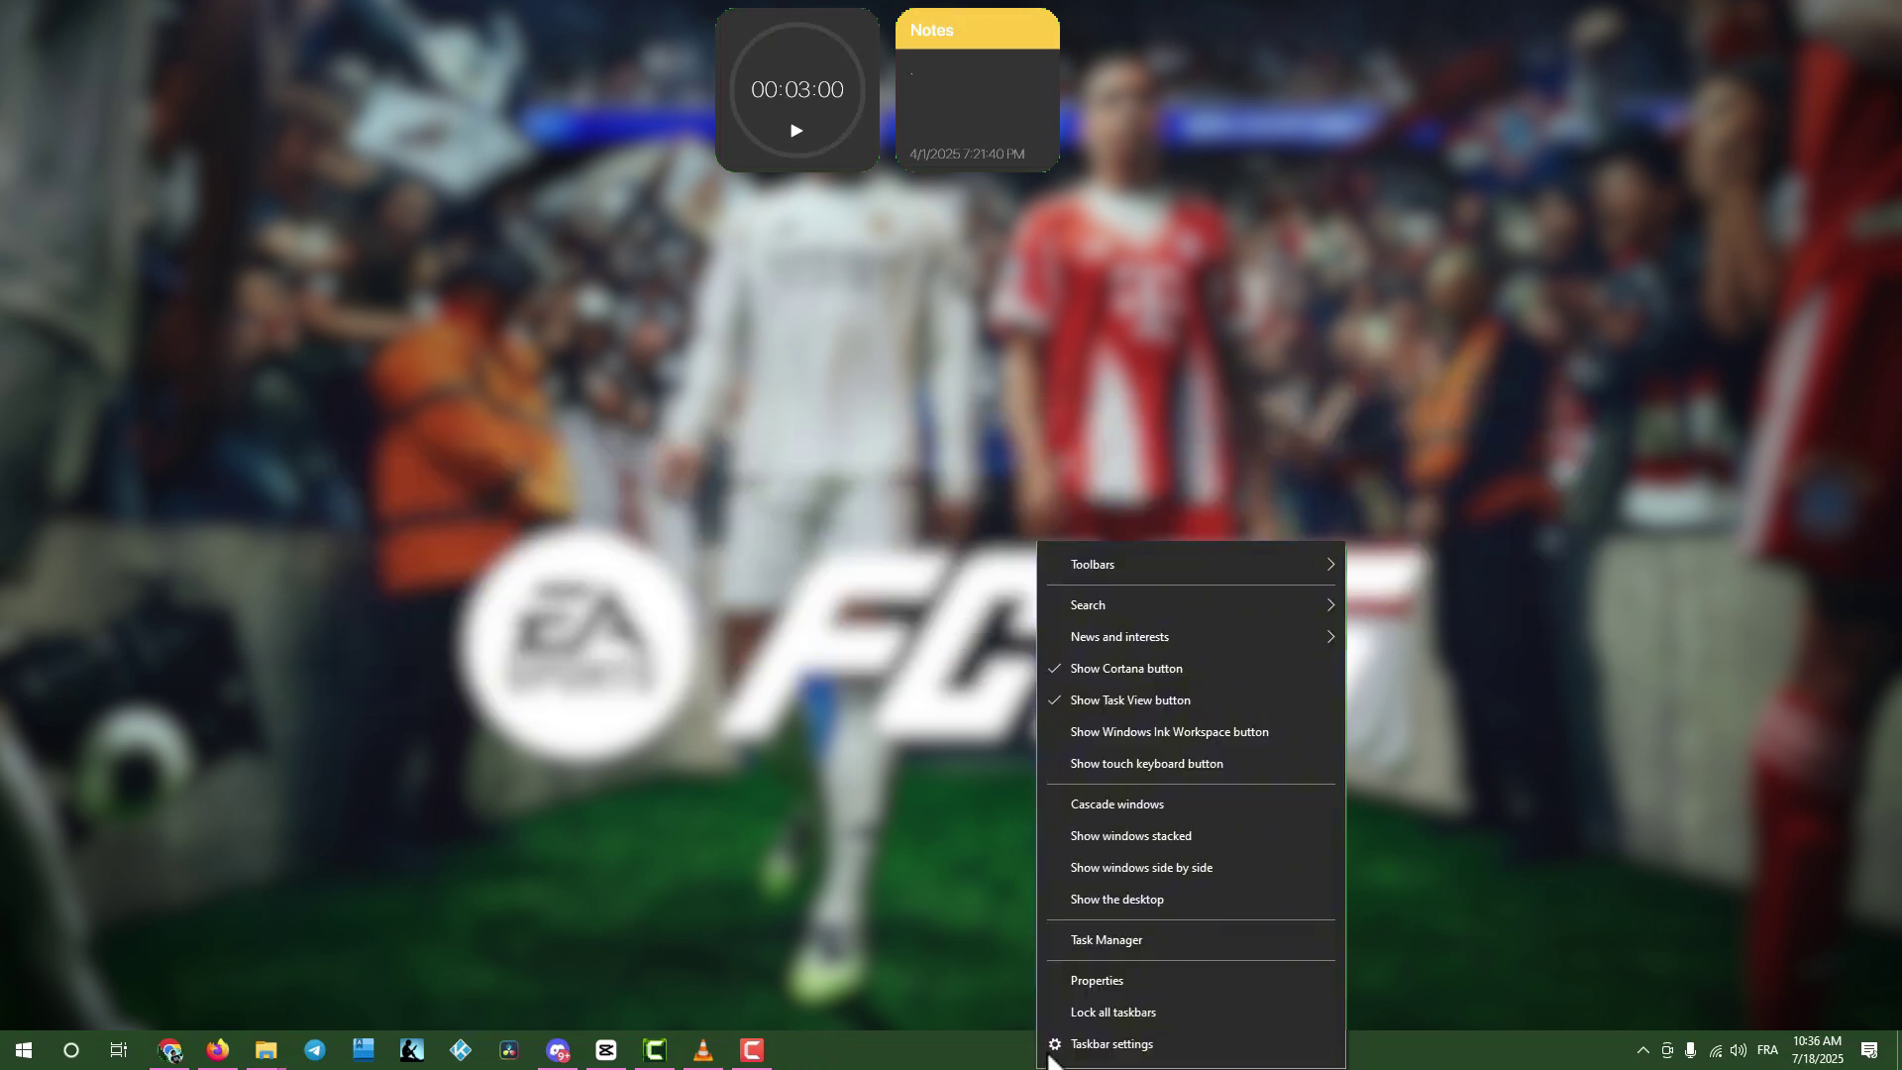
left_click(1104, 932)
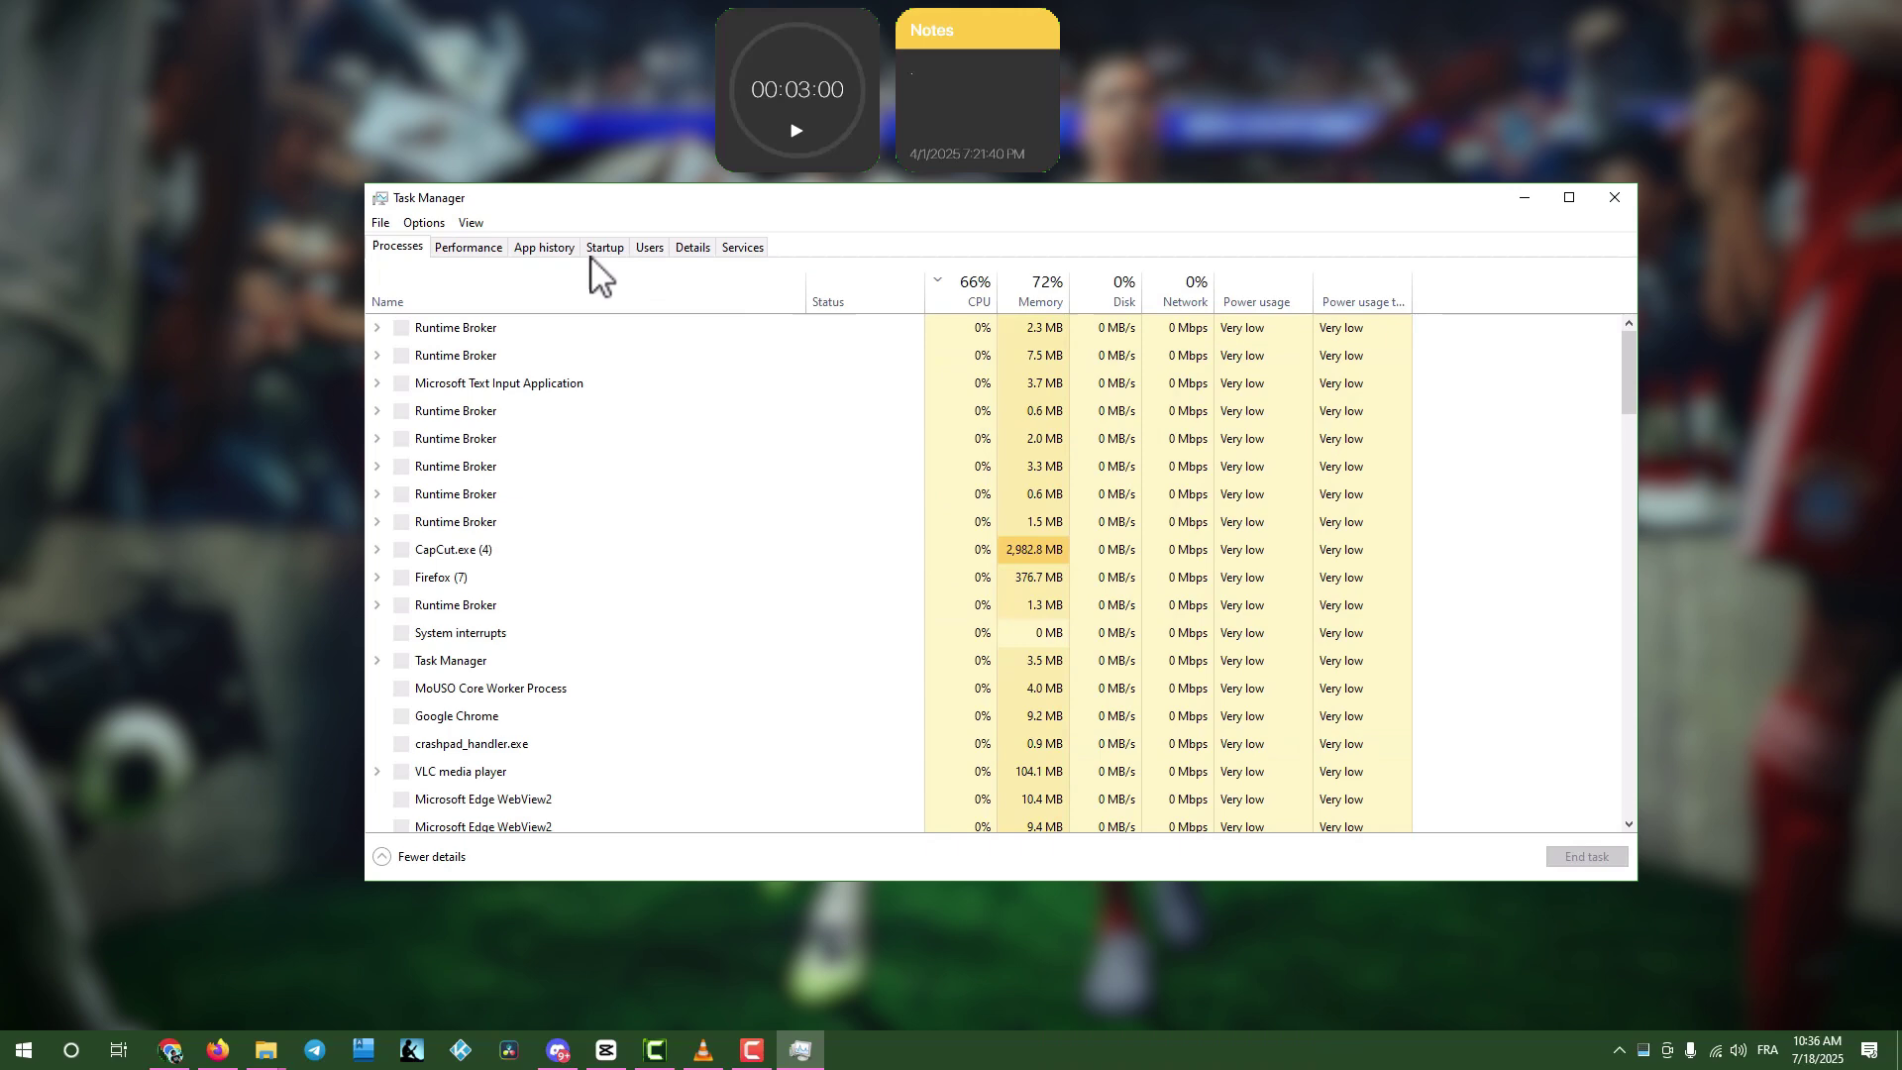
left_click(626, 251)
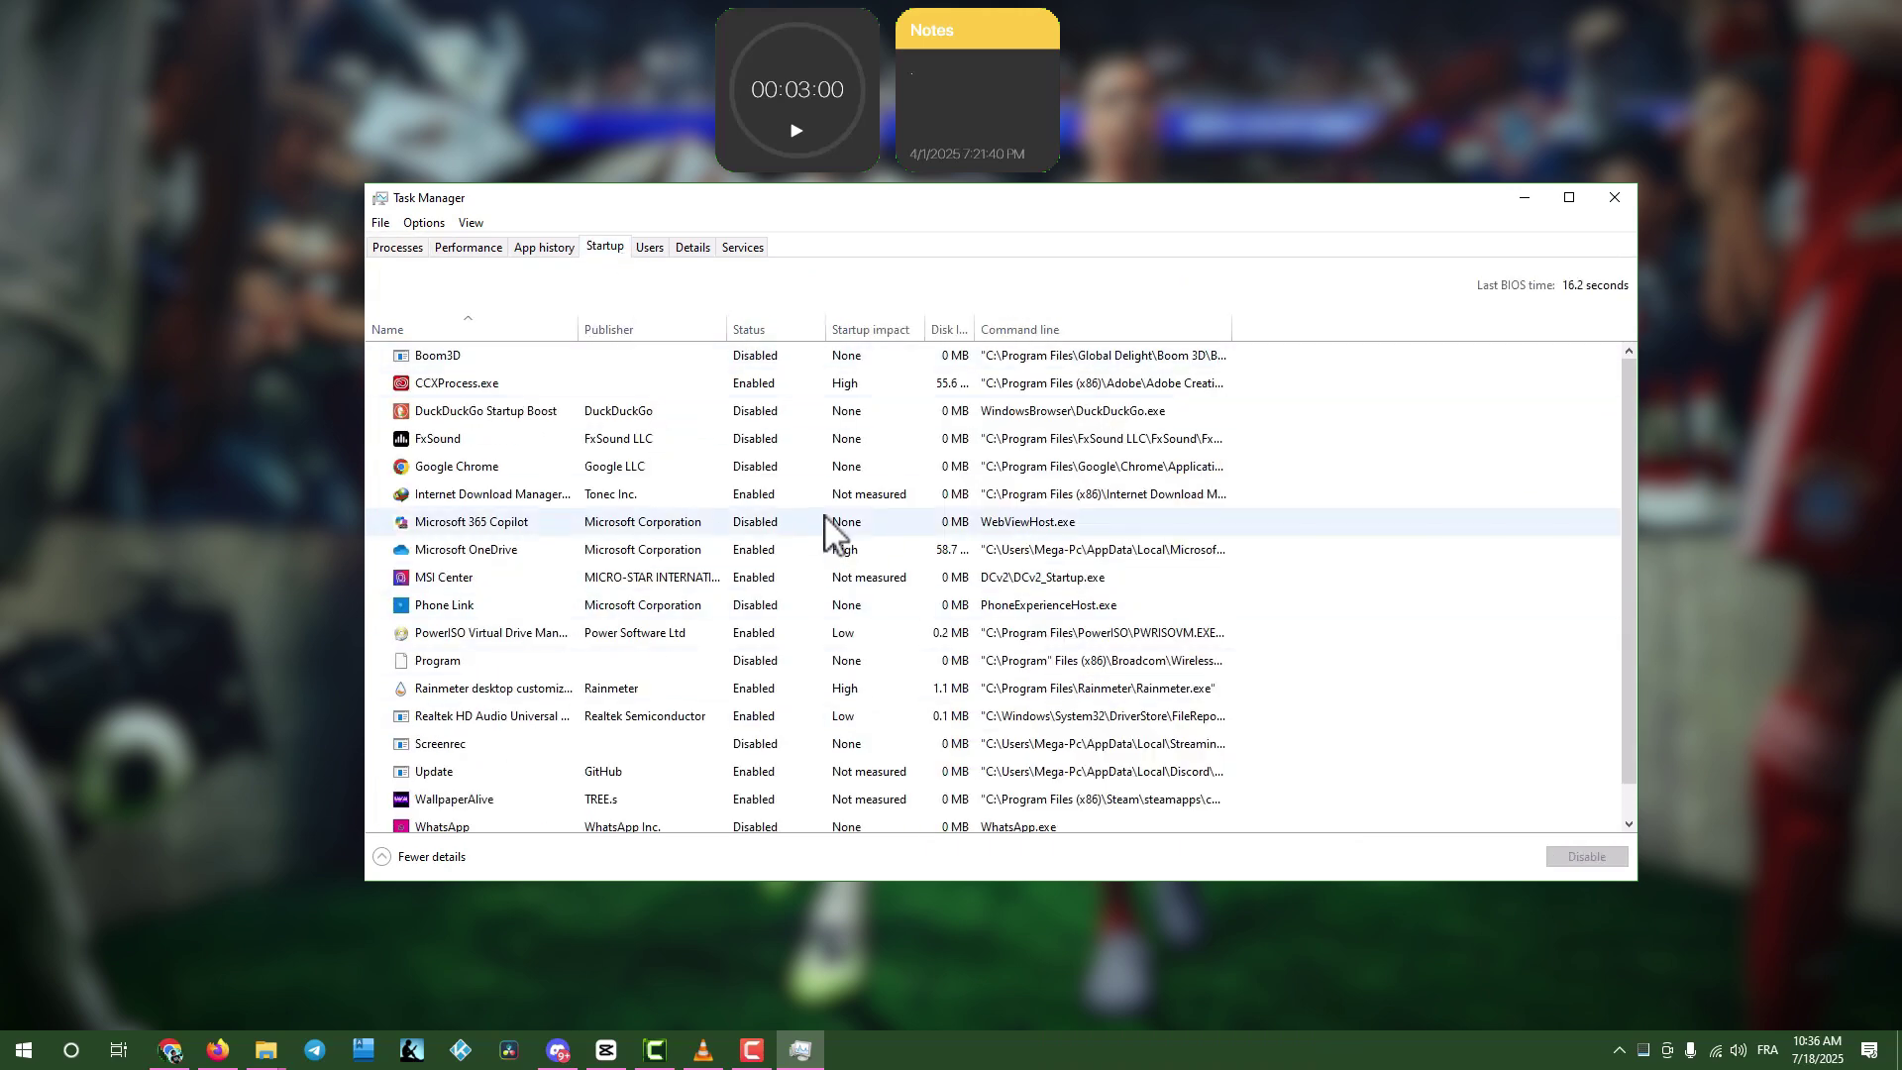
scroll(804, 713, "down", 1)
scroll(803, 748, "up", 1)
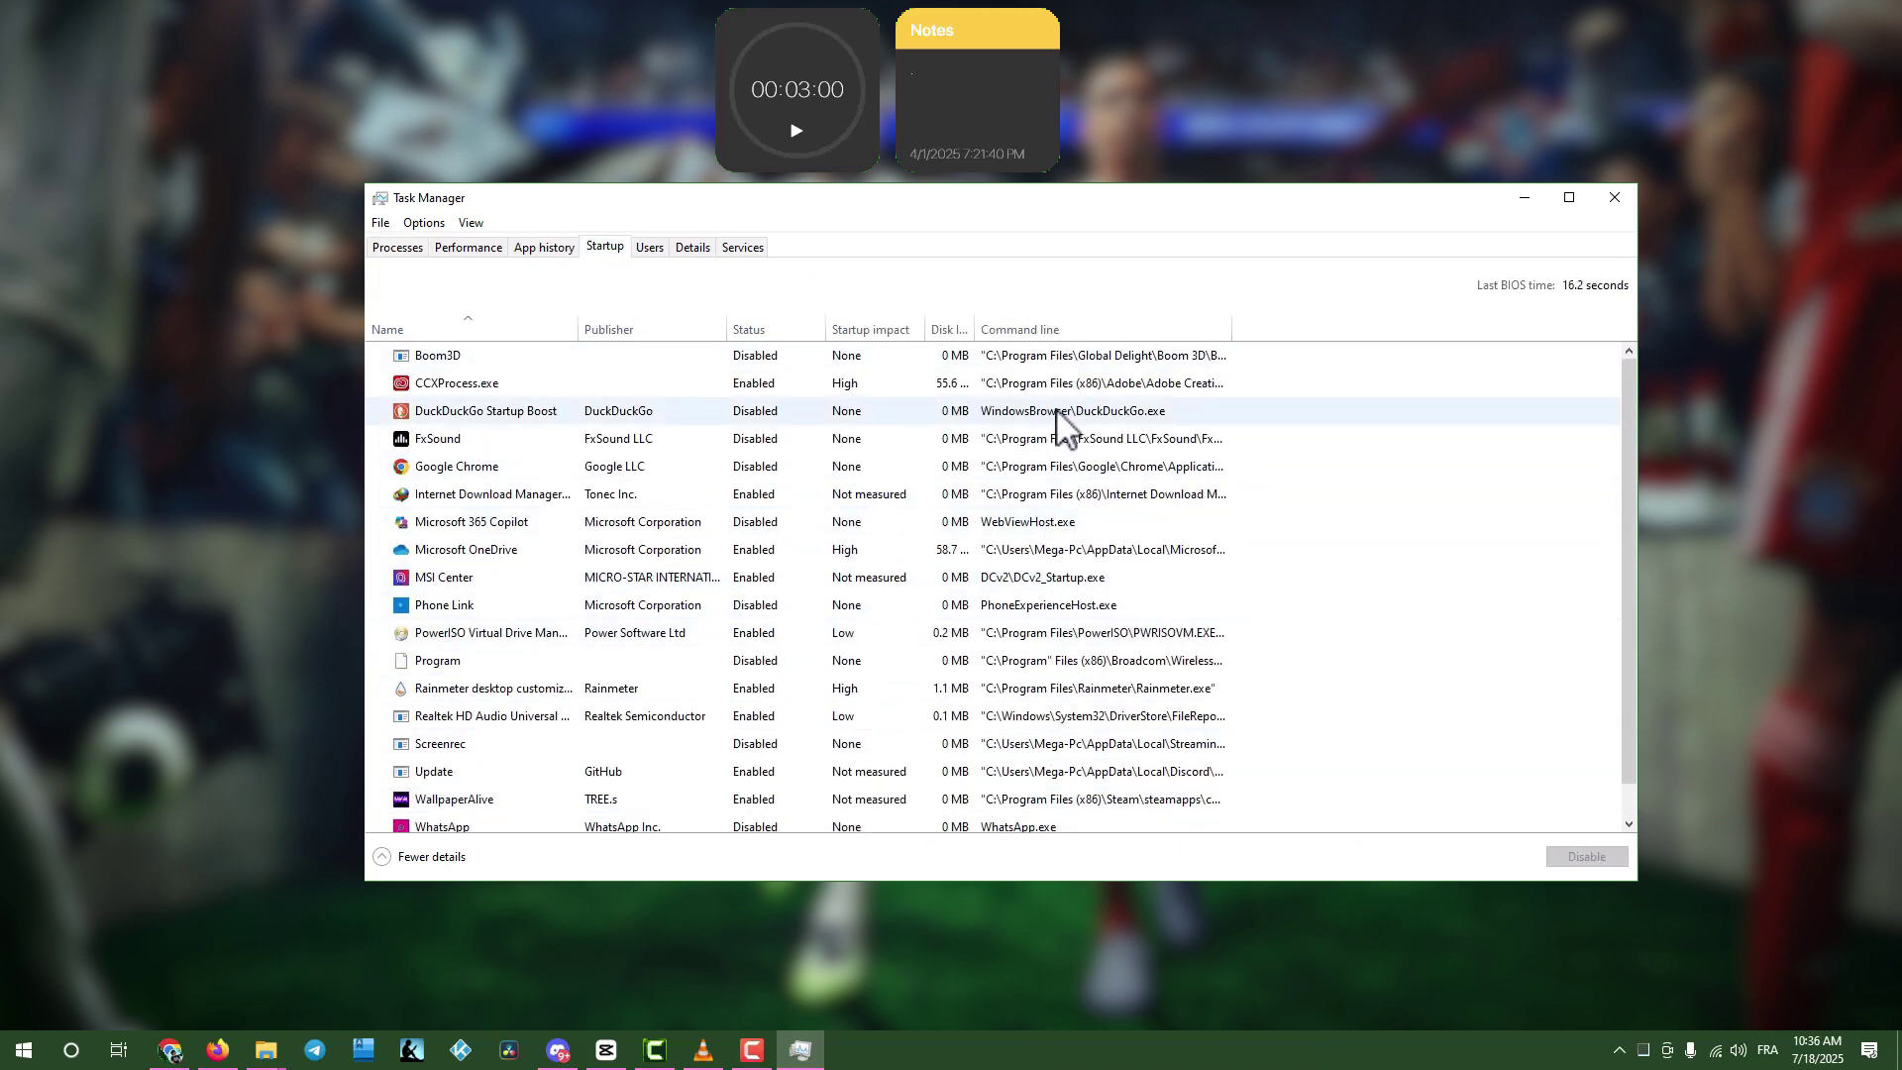
left_click(1616, 197)
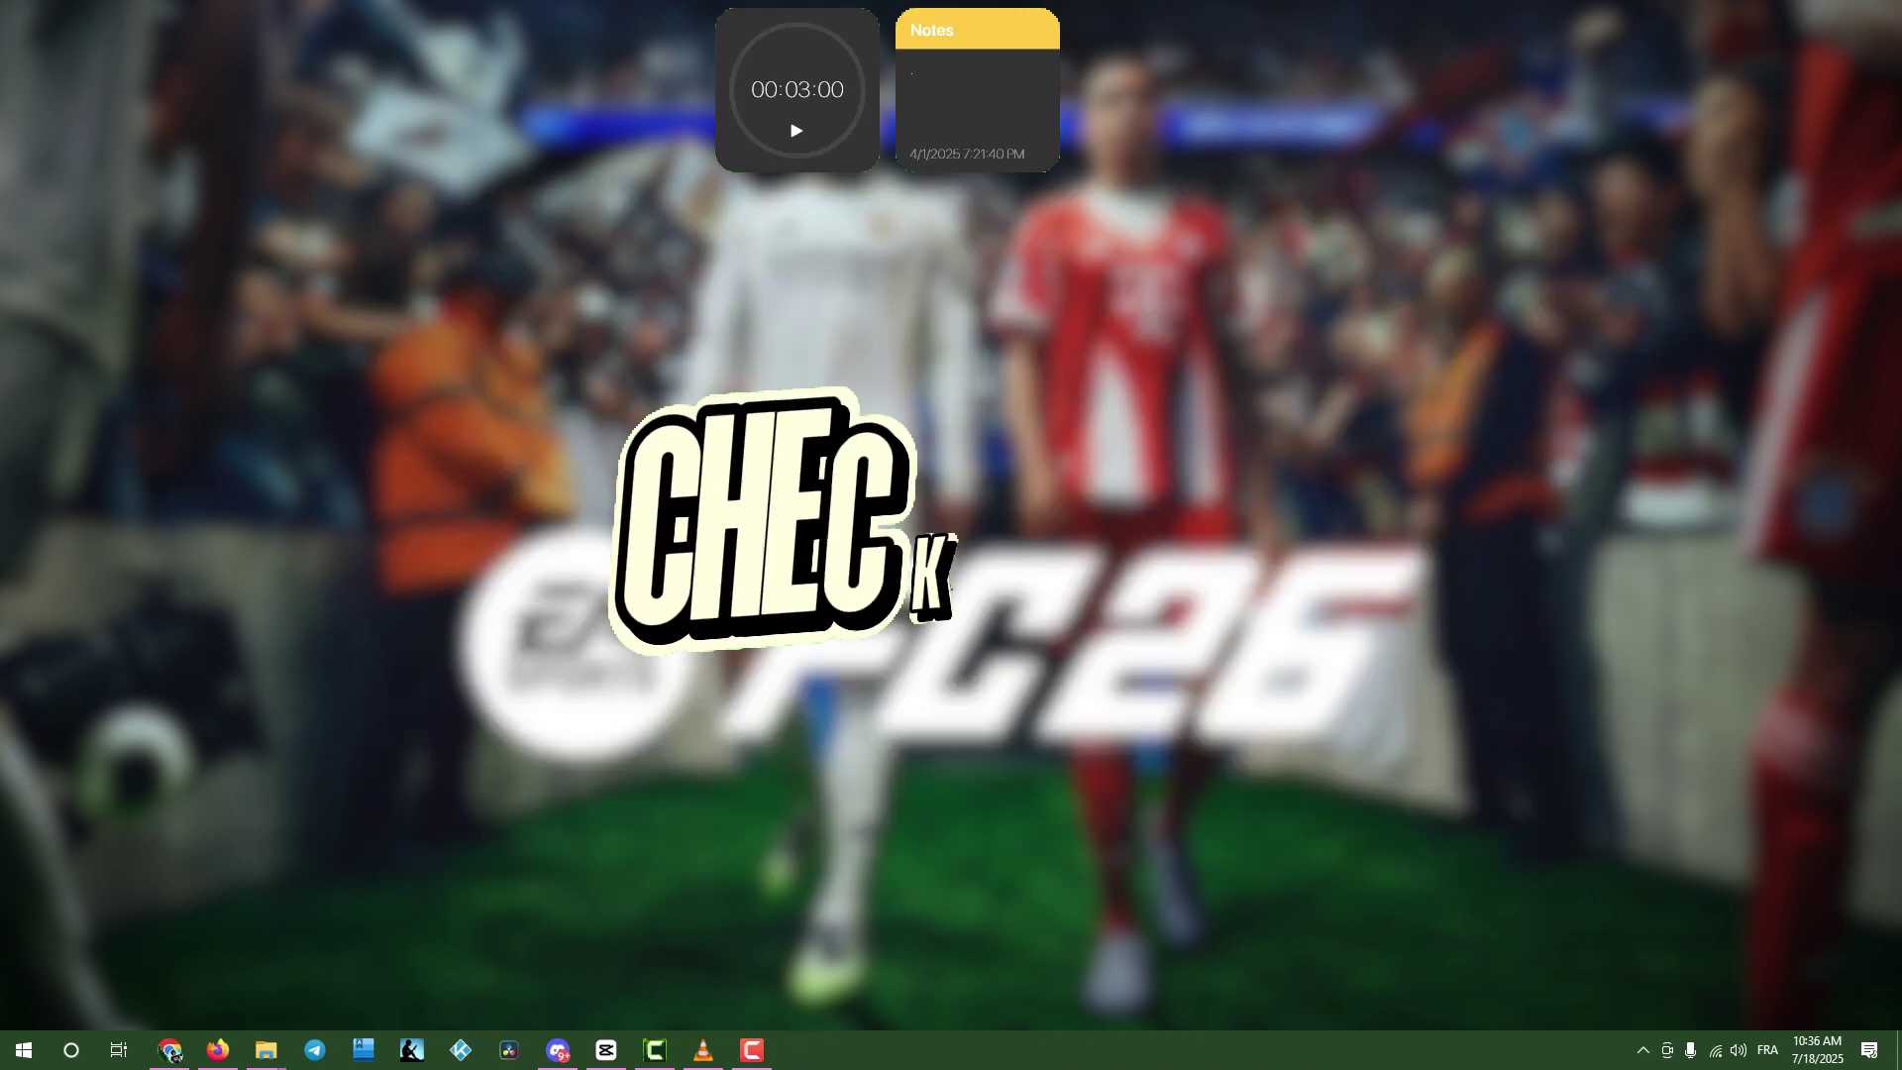
Open Windows Update from Start search to confirm the PC is up to date.
key("super")
type("upd")
key("Return")
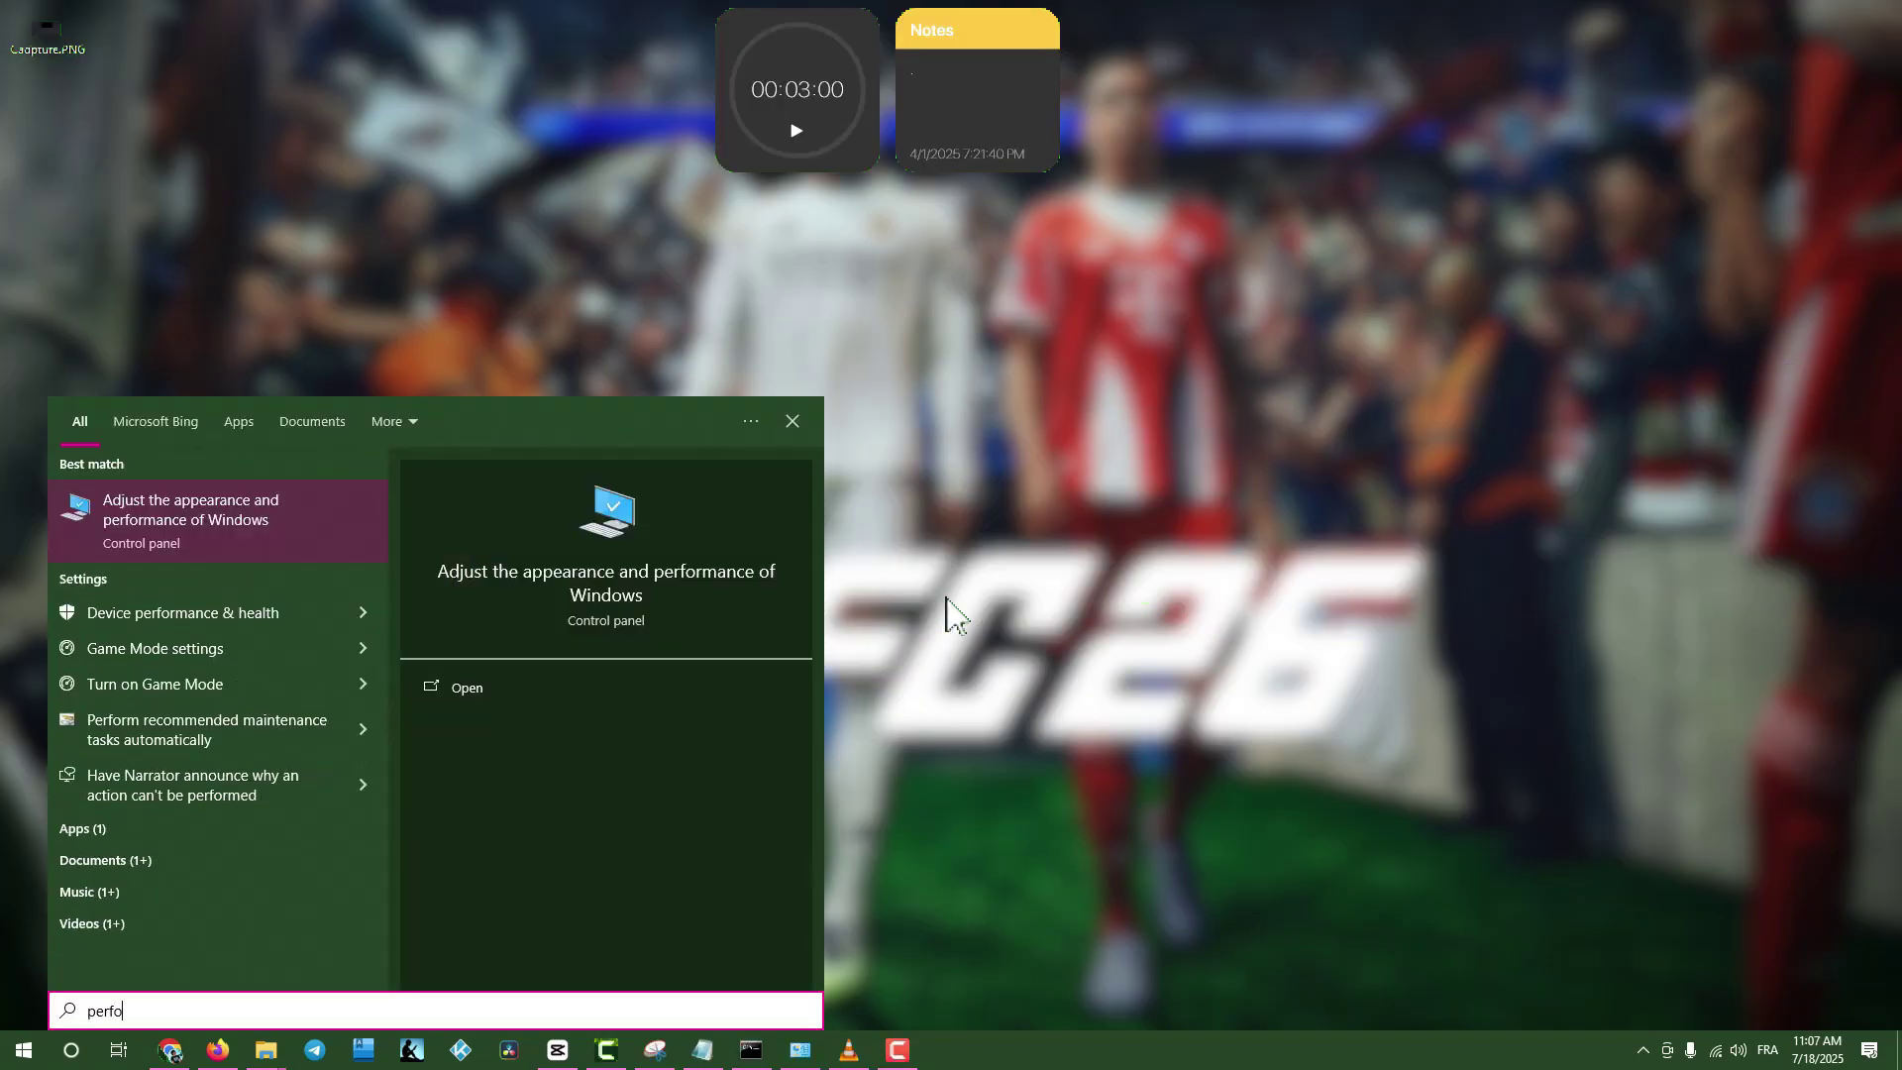
Set Performance Options visual effects to Adjust for best performance and apply it.
left_click(231, 537)
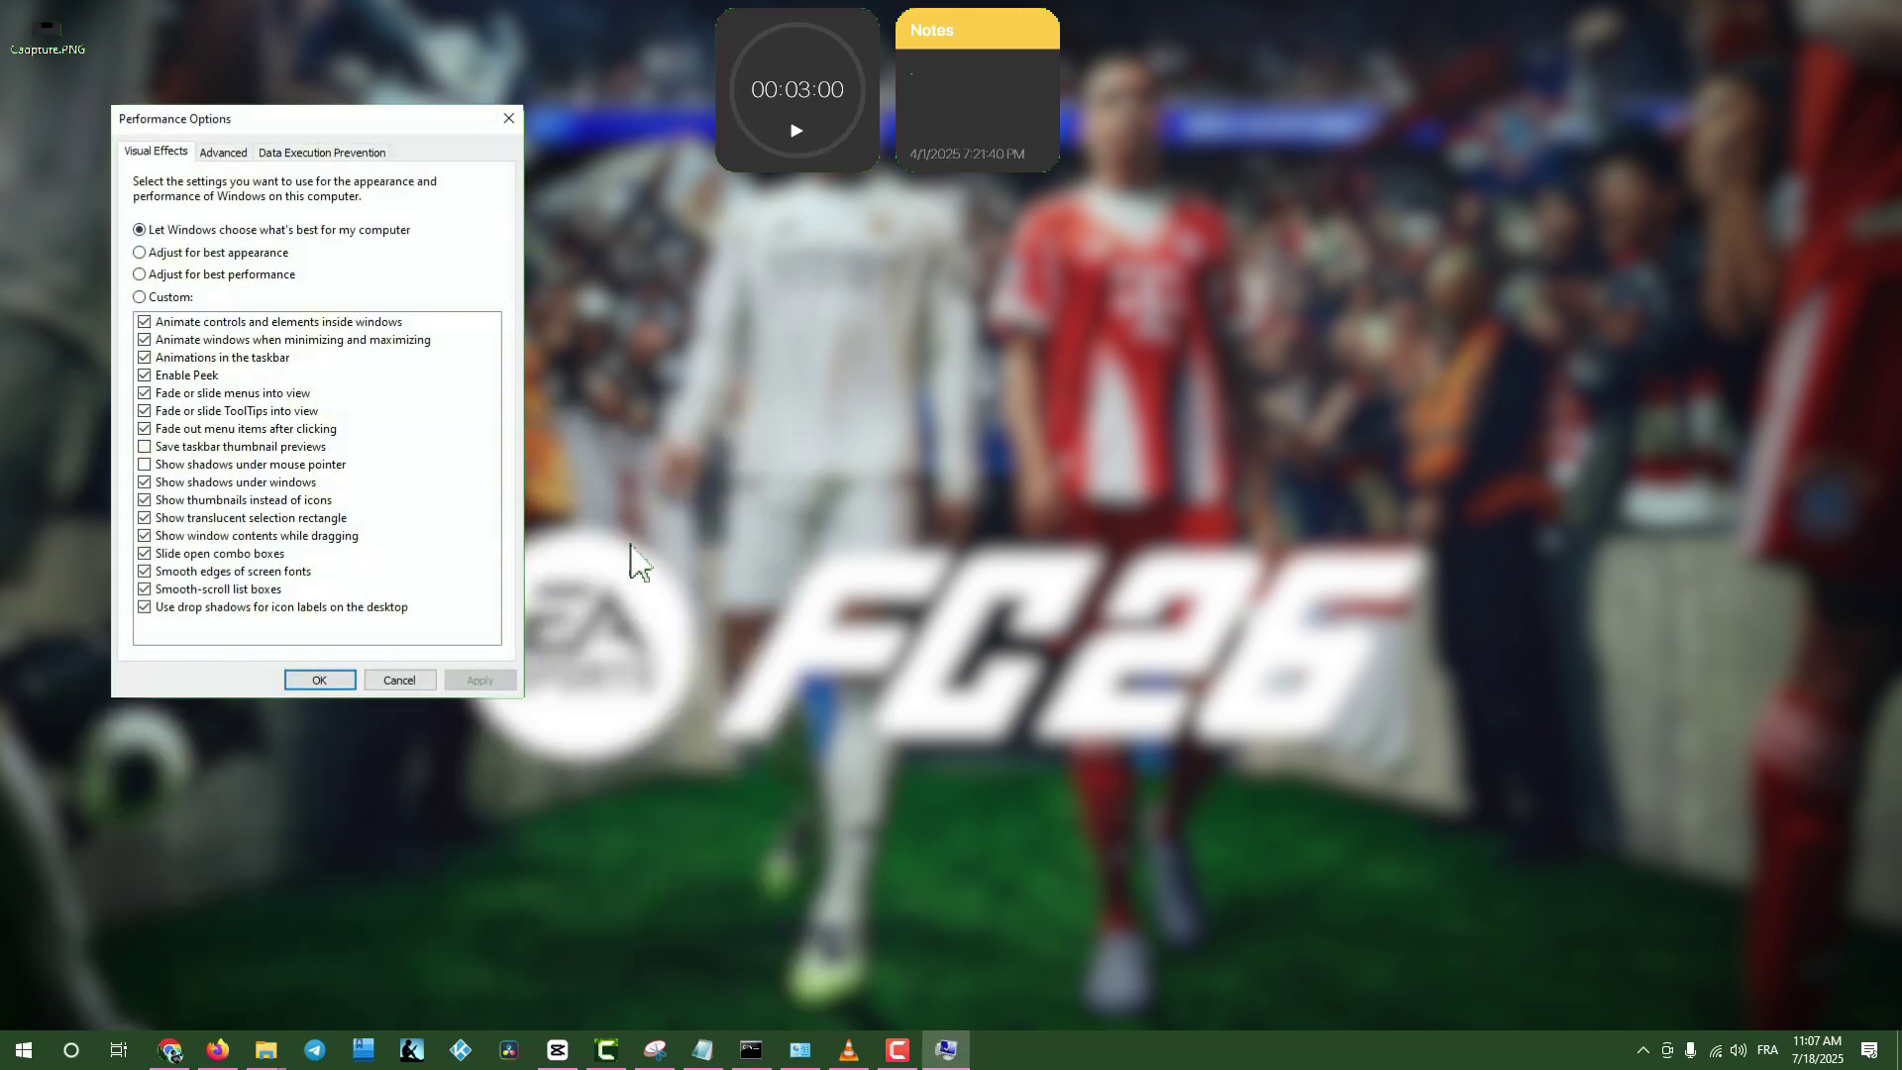
left_click_drag(388, 124, 960, 264)
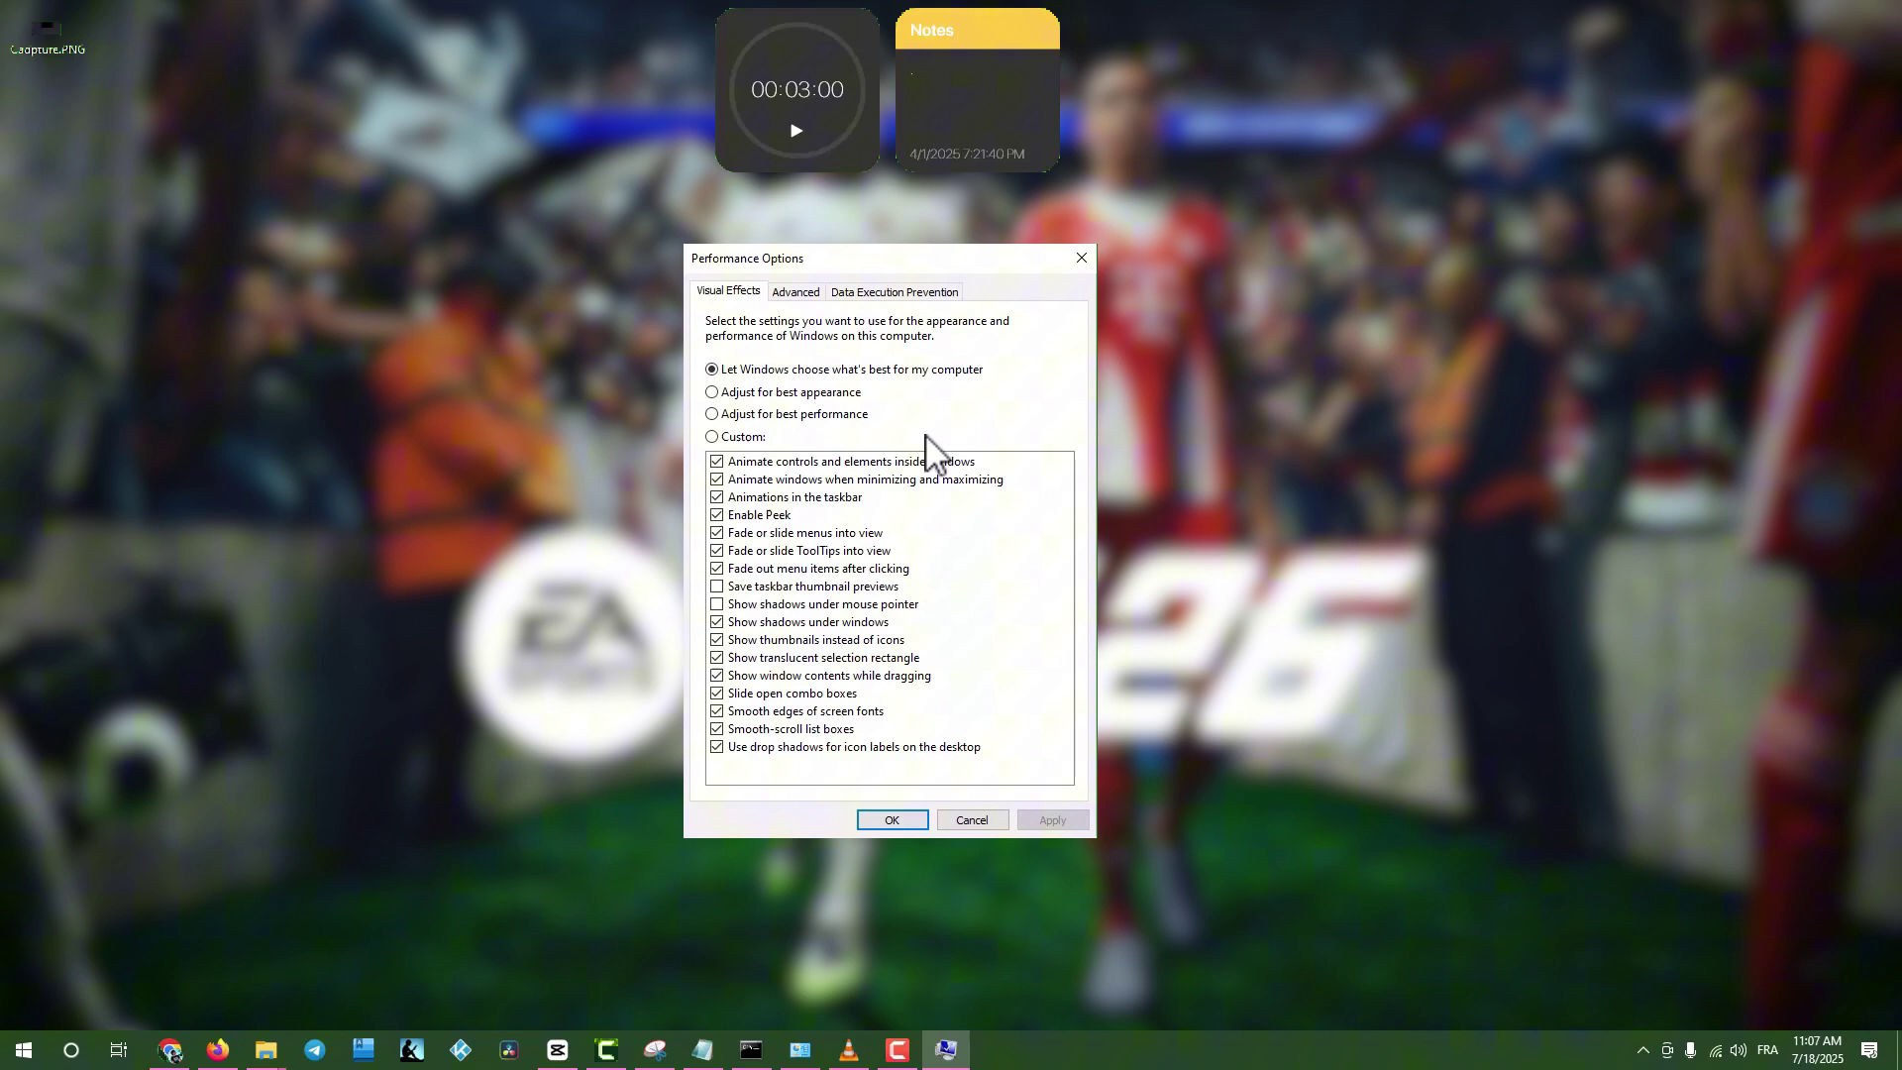
left_click(816, 414)
left_click(1050, 820)
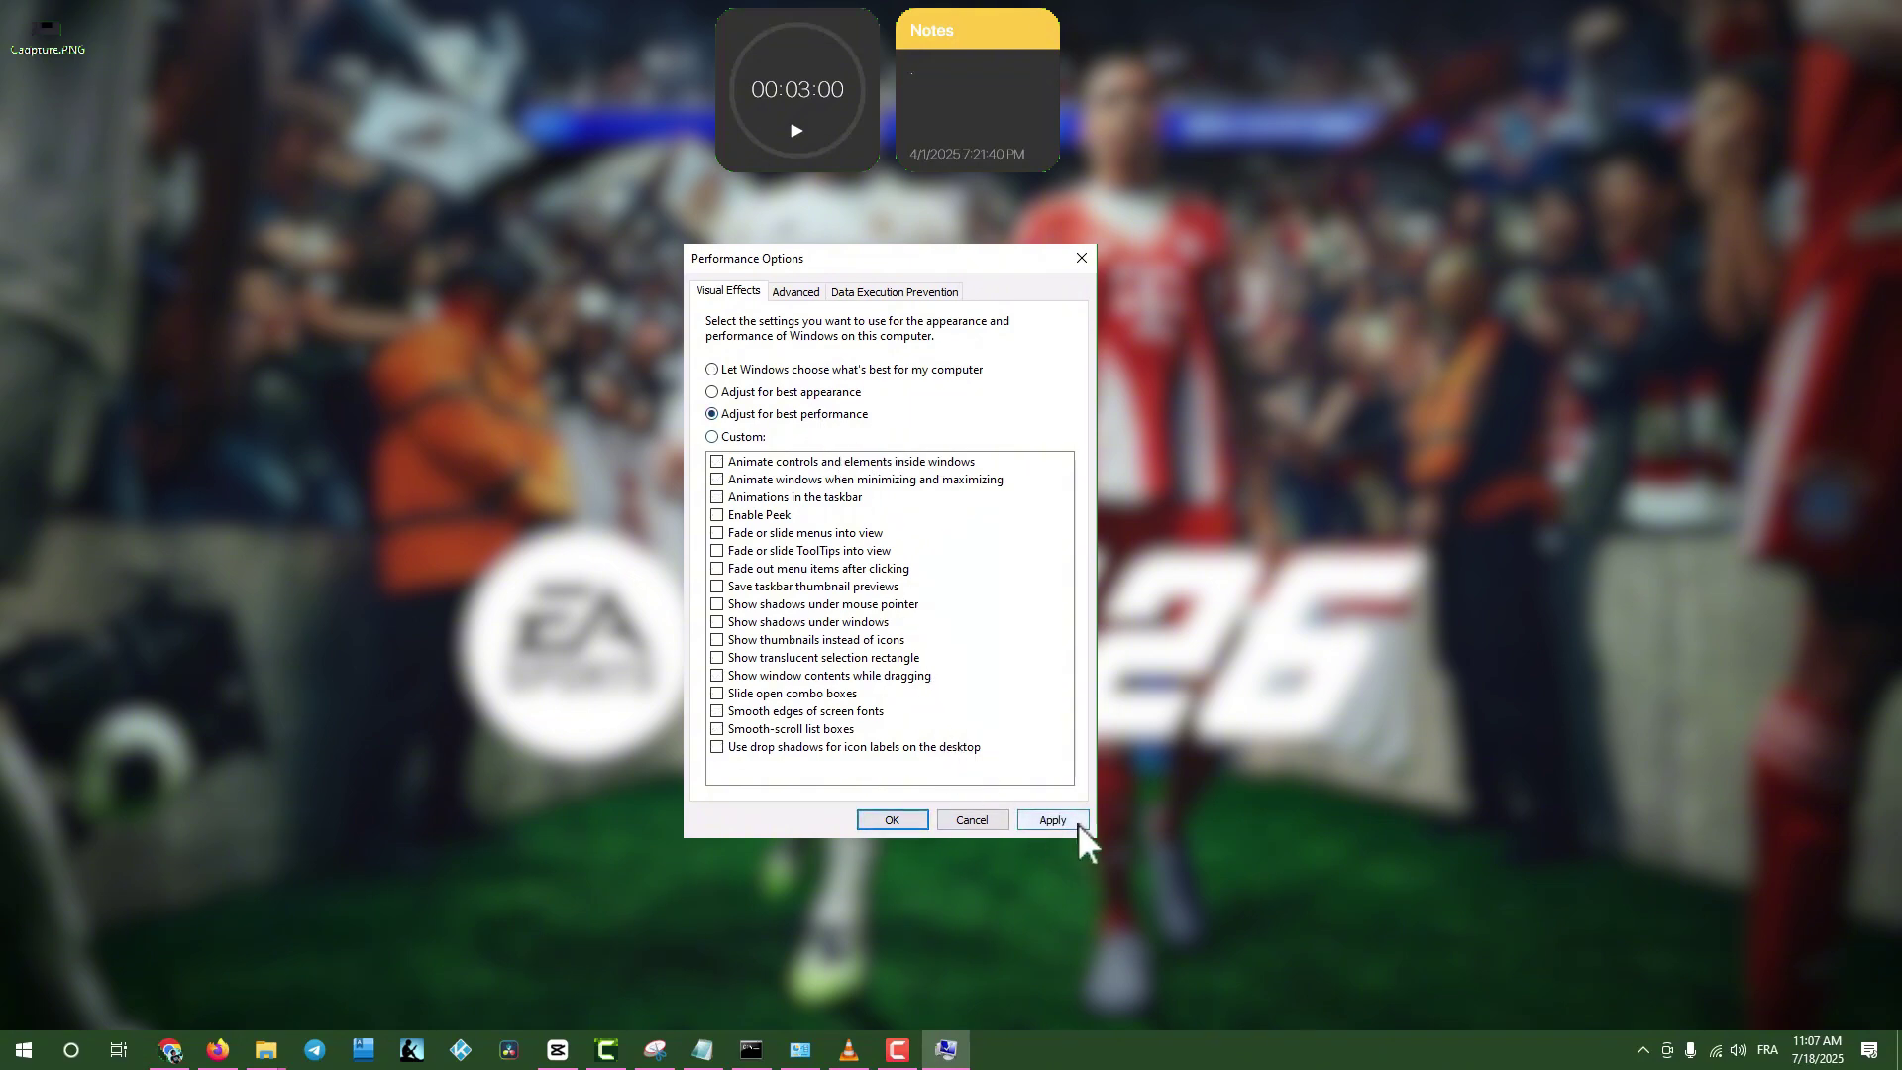